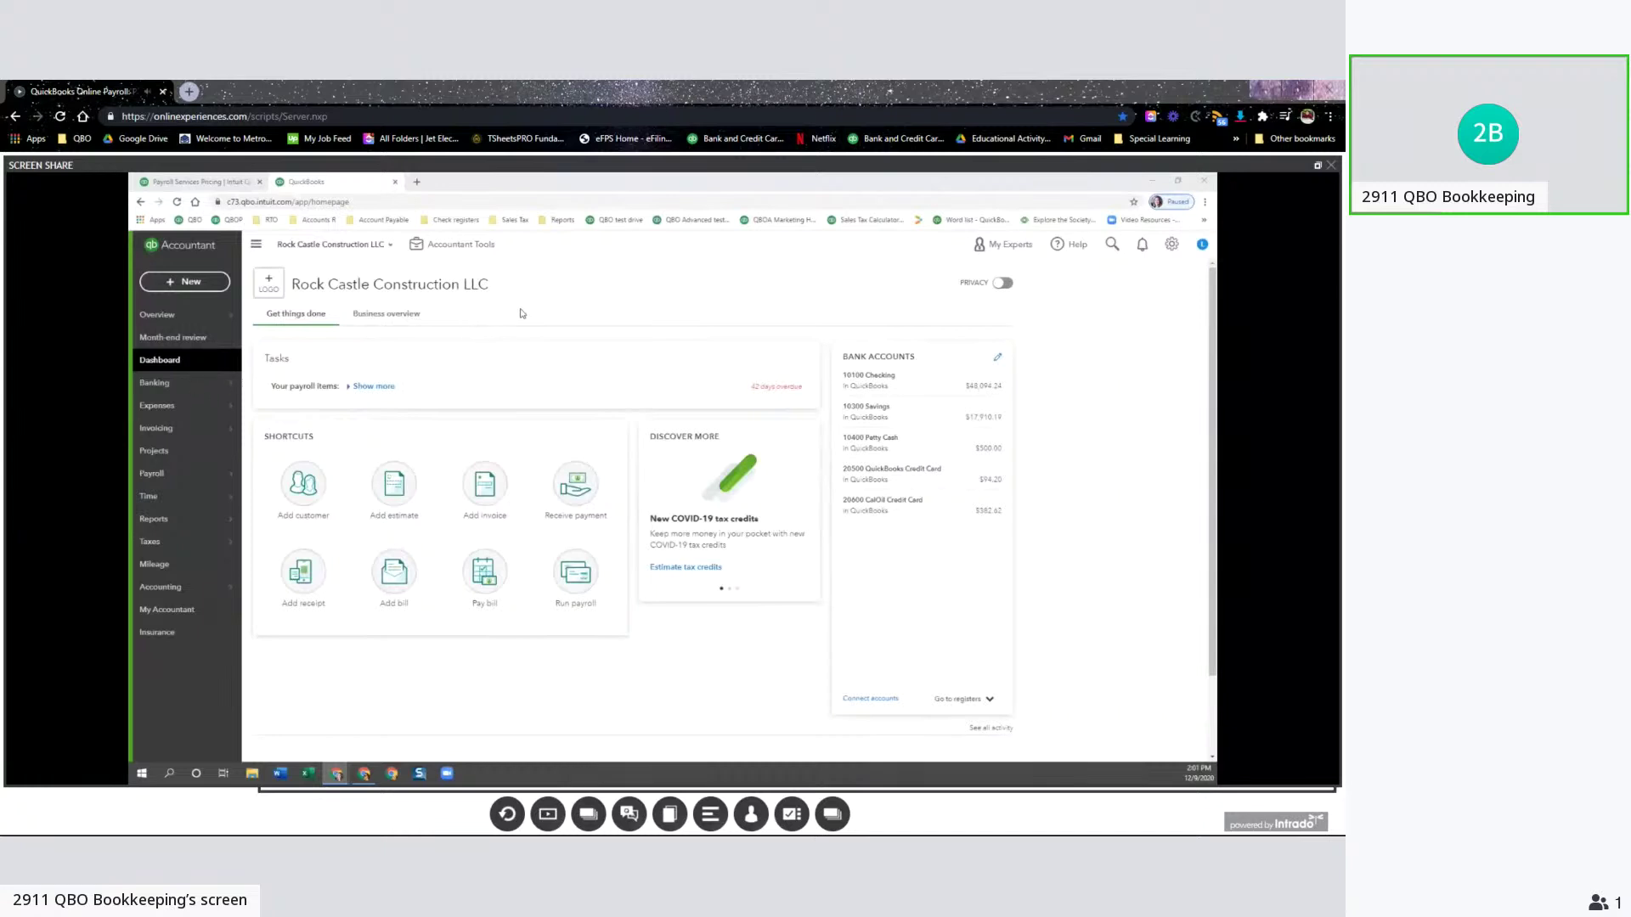
# Open the payroll employee list and start adding a new employee.
pyautogui.click(151, 476)
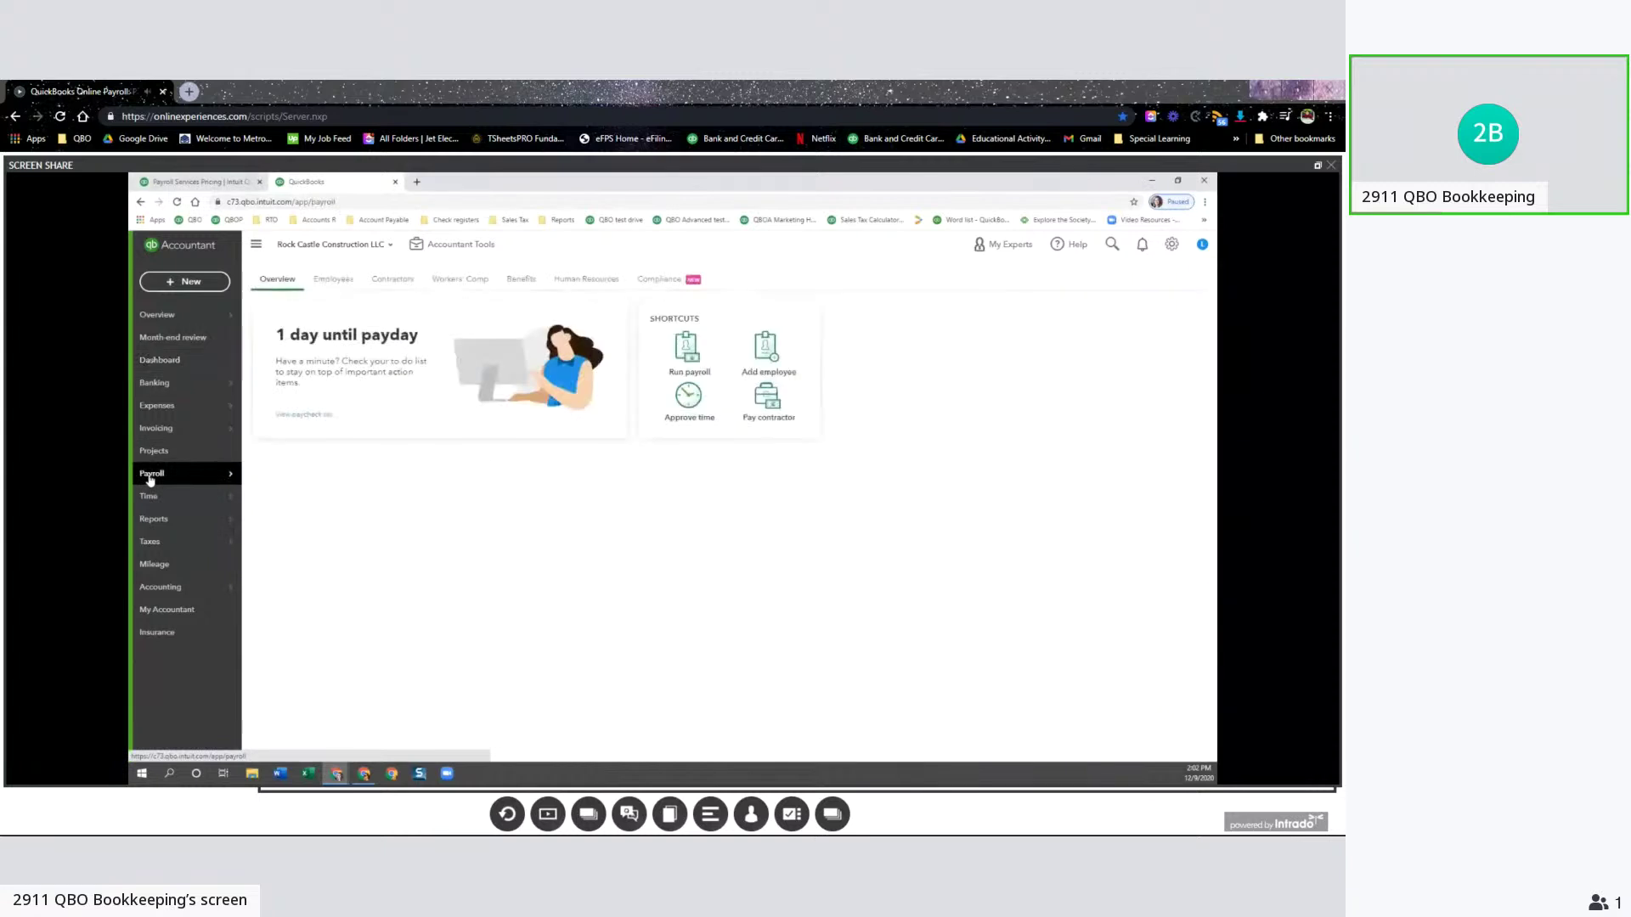
pyautogui.click(335, 281)
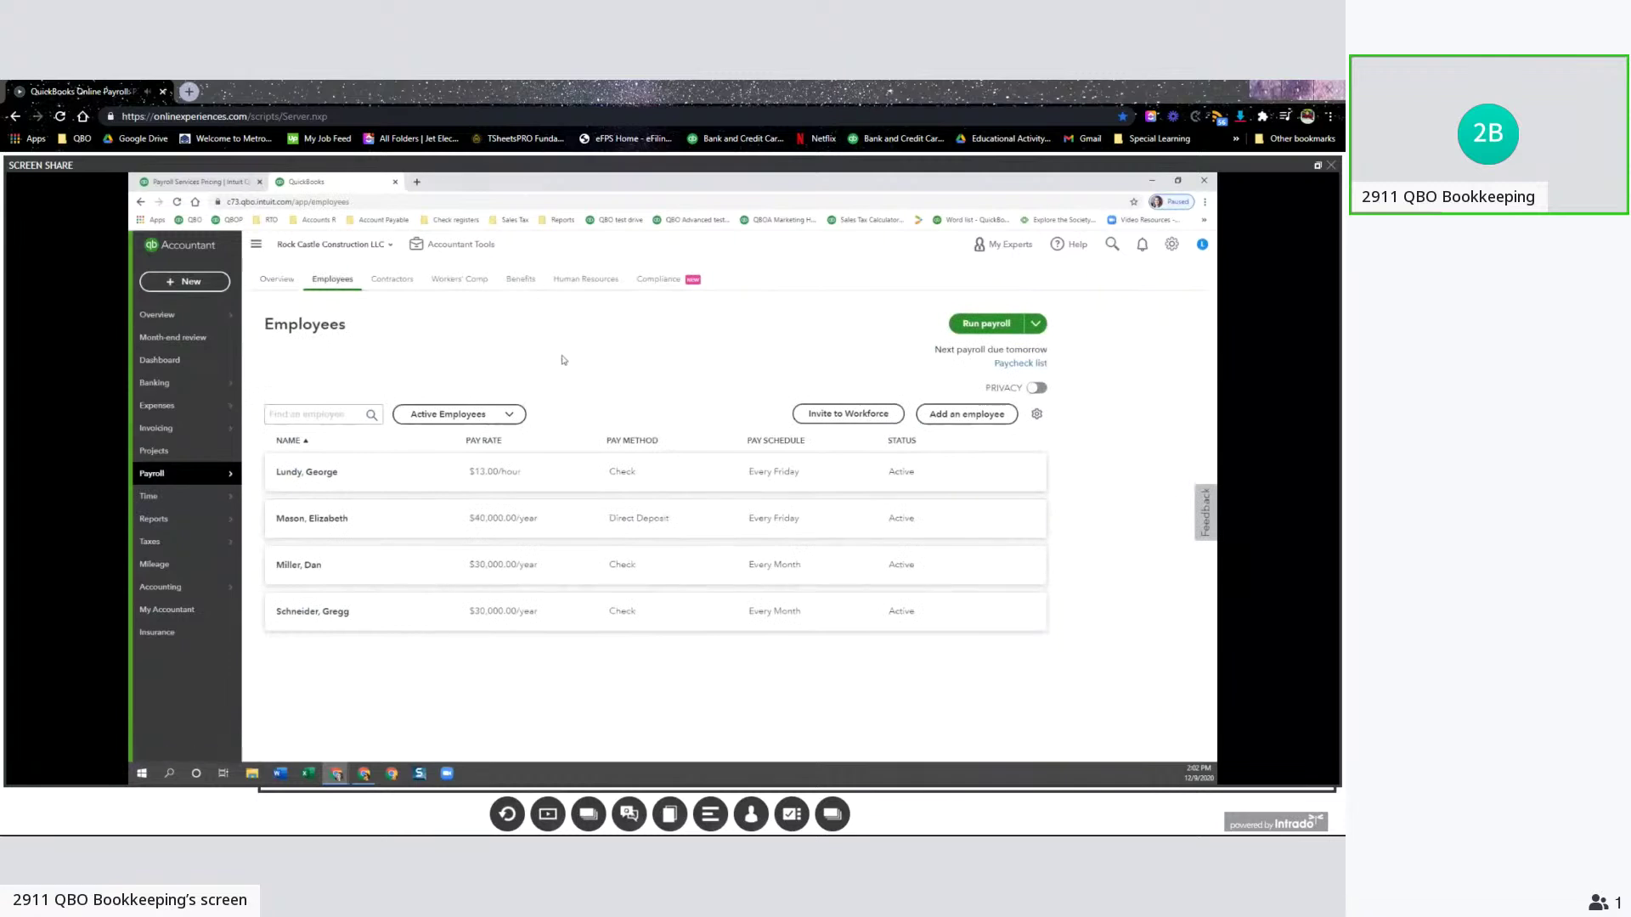
pyautogui.click(965, 415)
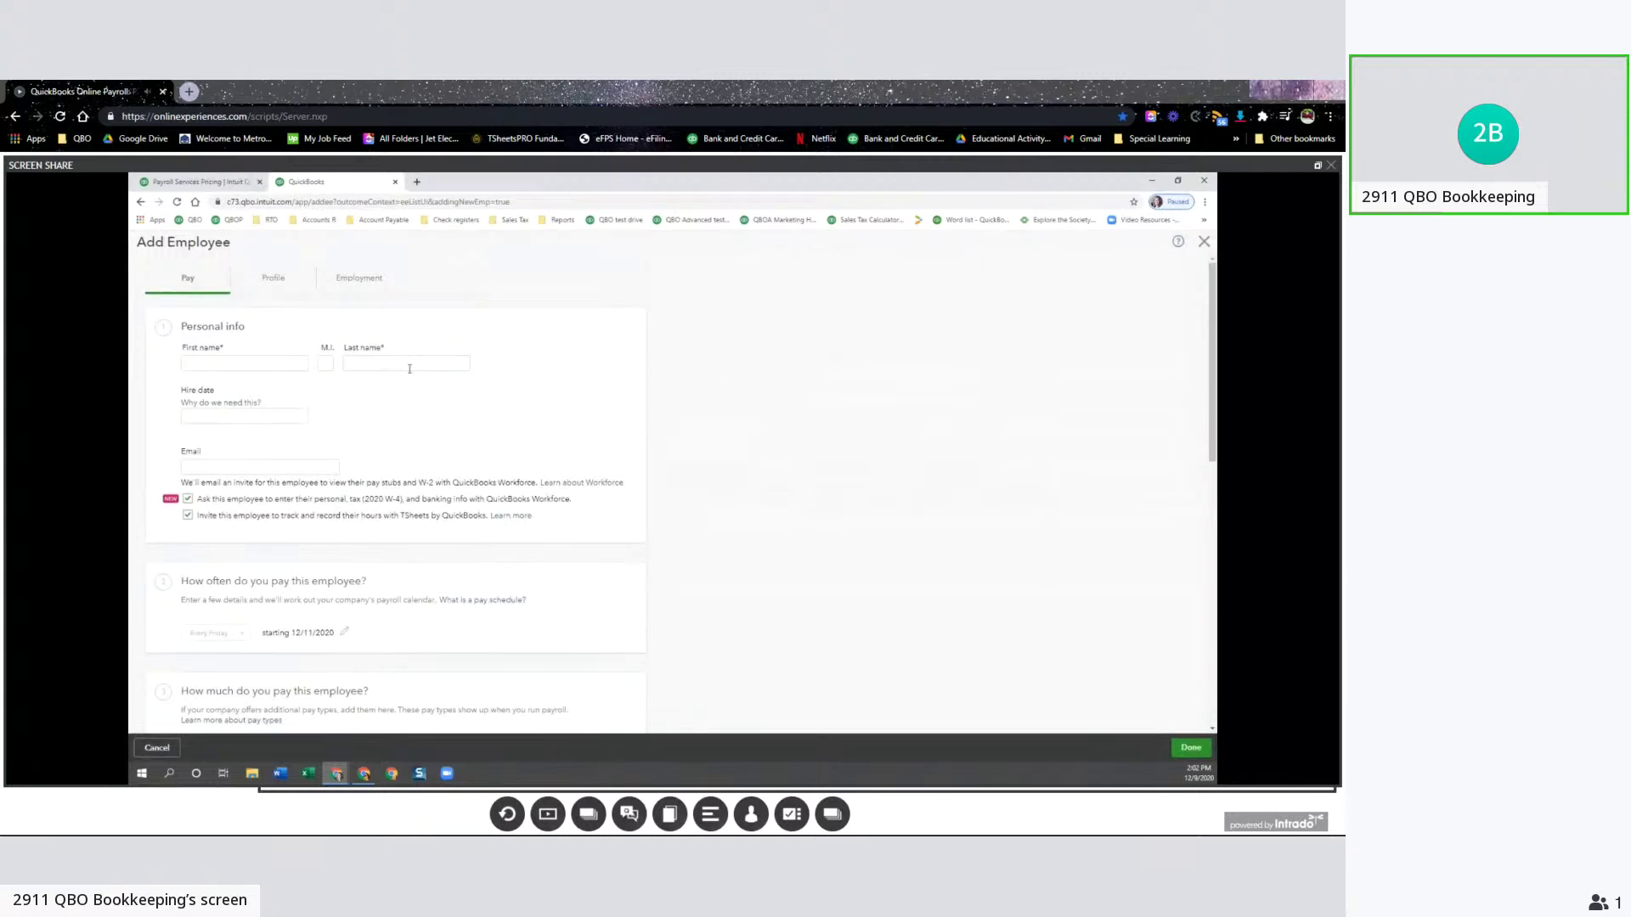
# Examine the new employee form's Workforce self-setup options, pay schedule, pay rate, deductions, withholdings and payment method, and leave it without saving.
pyautogui.scroll(-1, 223, 366)
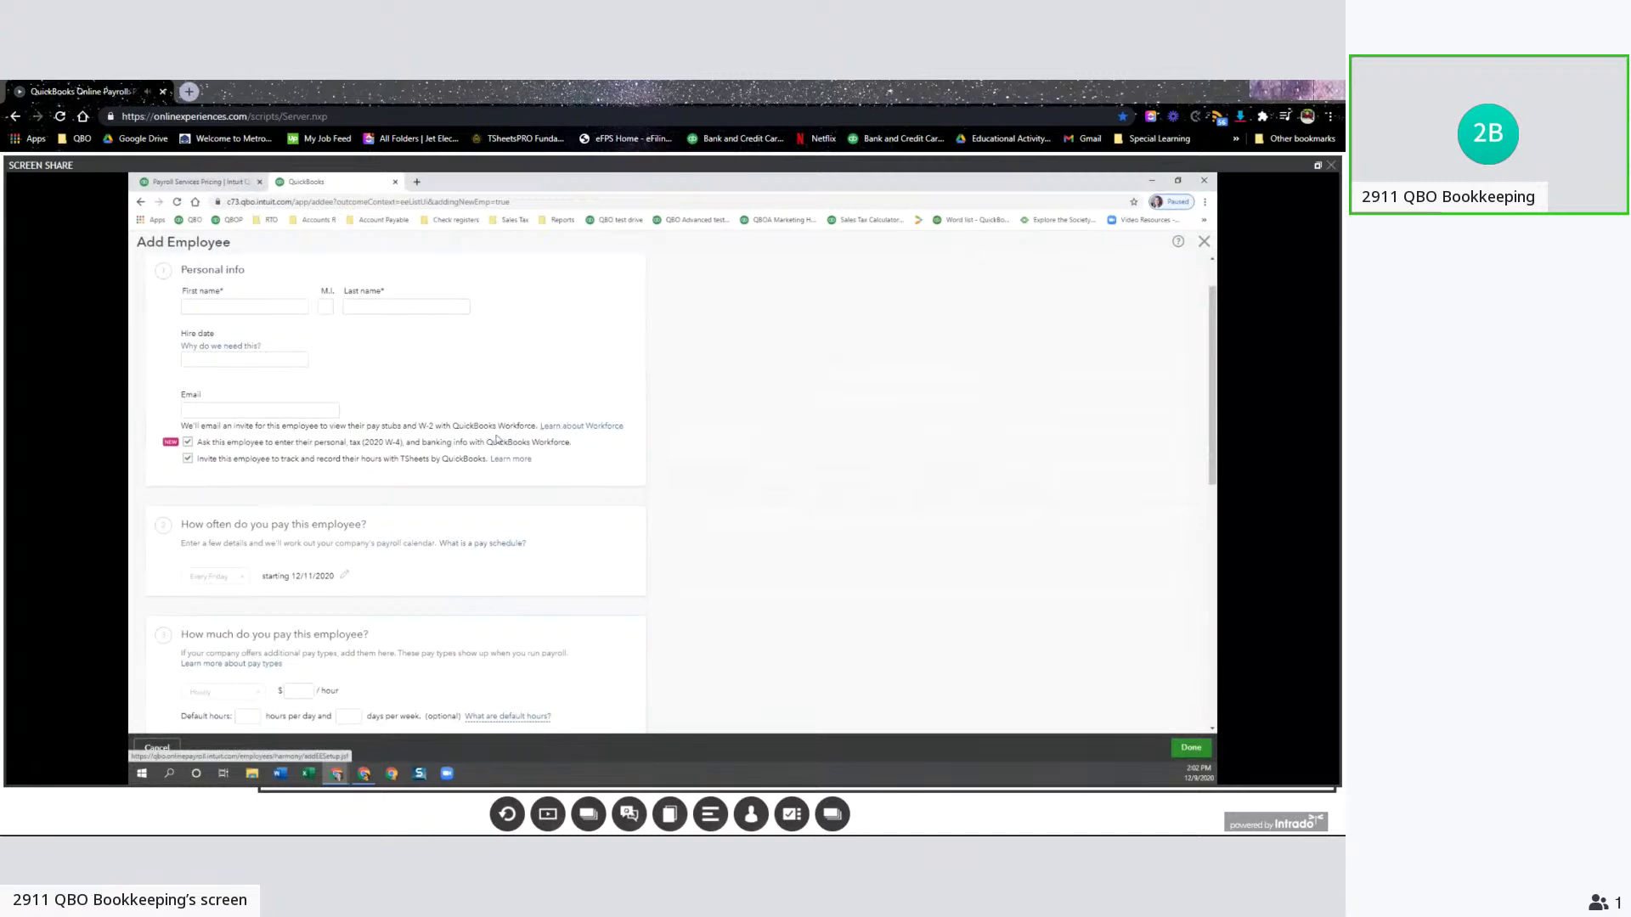
pyautogui.moveTo(568, 448); pyautogui.dragTo(490, 447)
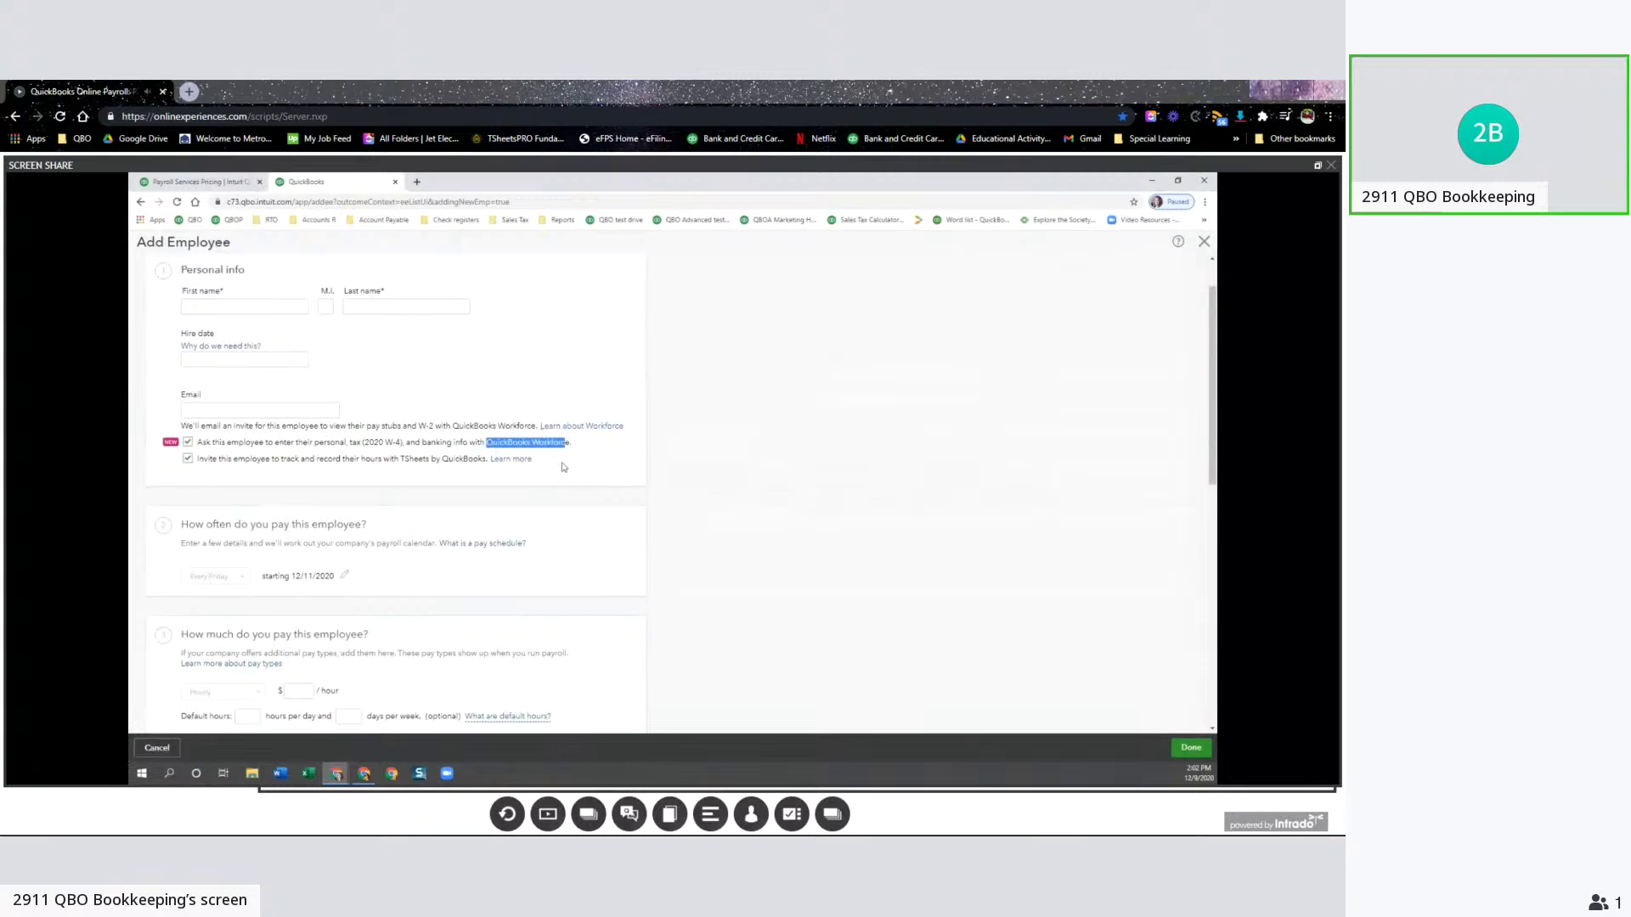
pyautogui.moveTo(274, 443); pyautogui.dragTo(410, 448)
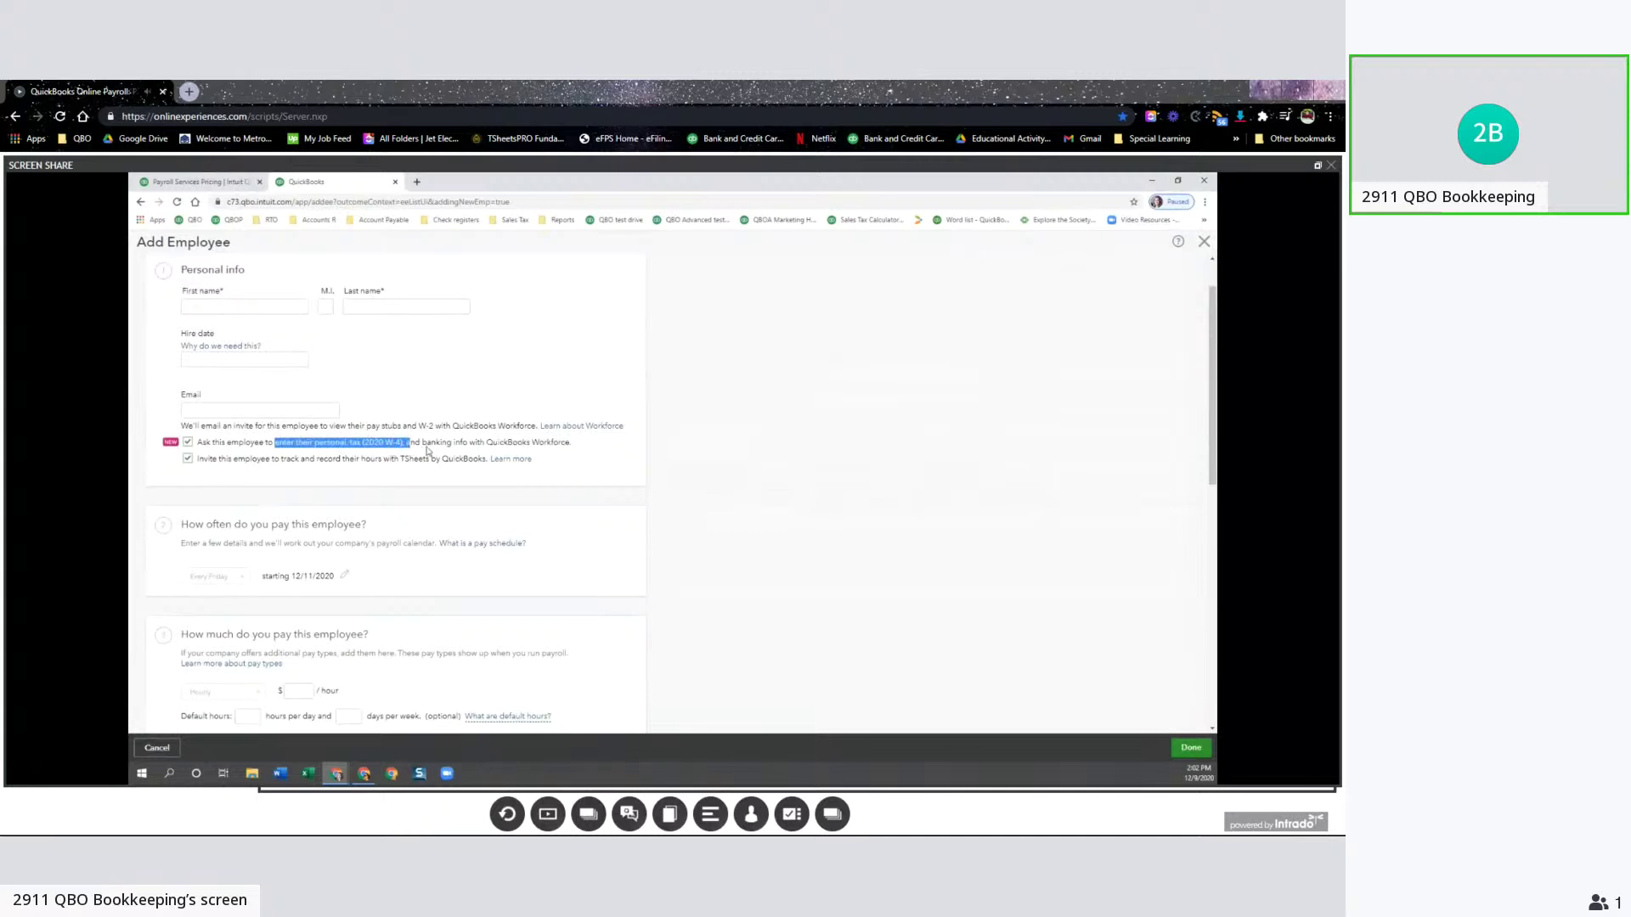
pyautogui.scroll(-2, 441, 455)
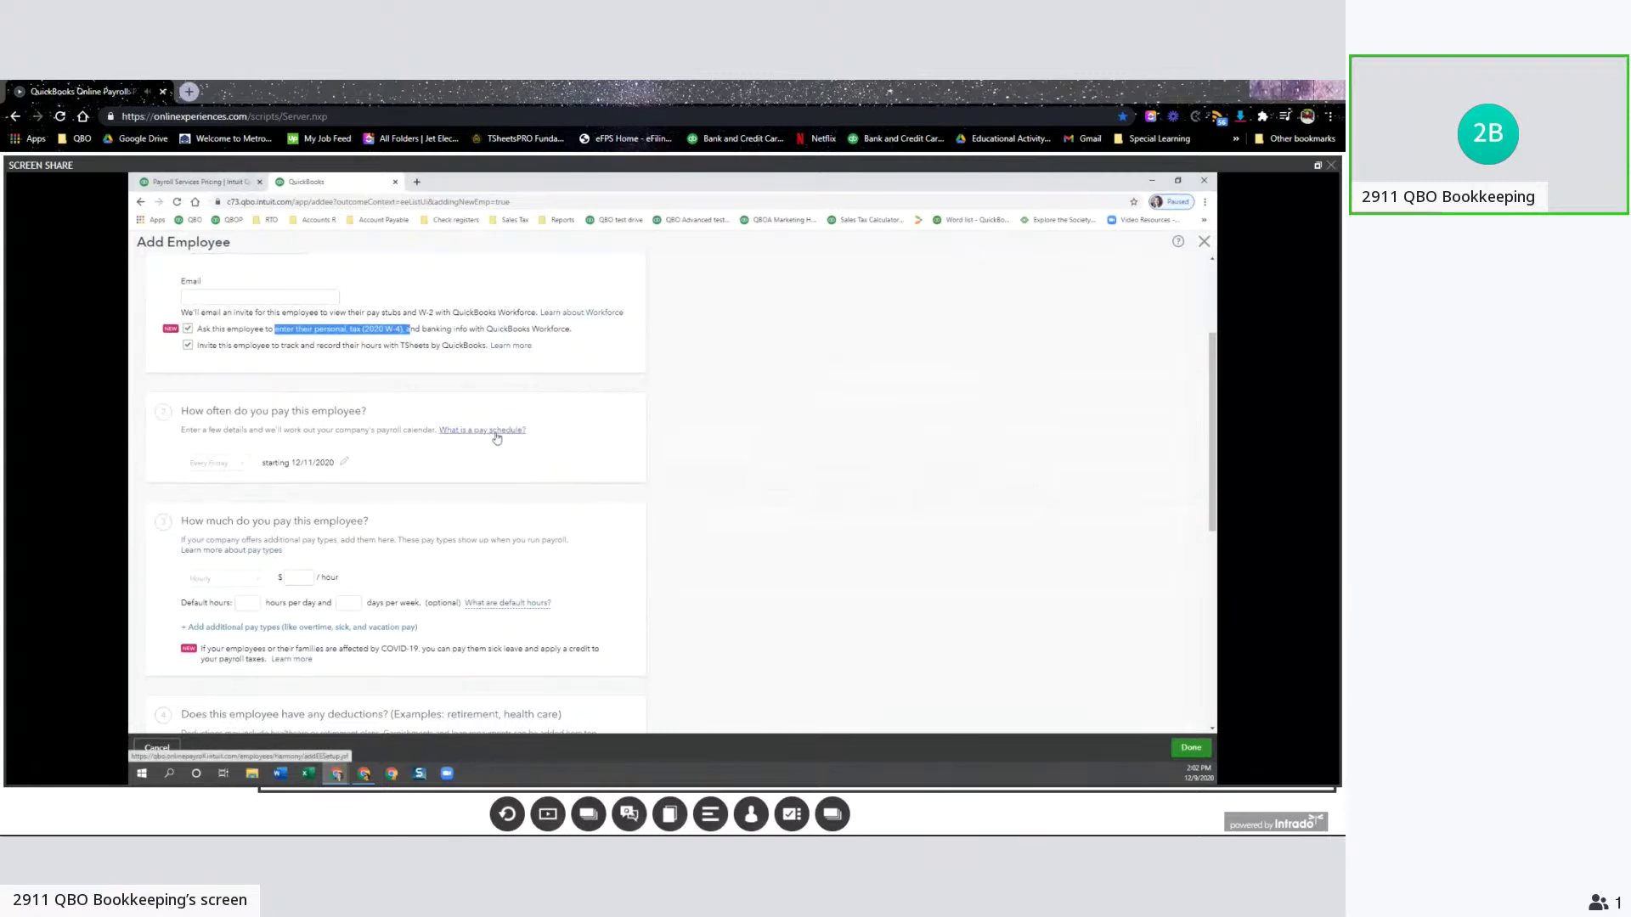
pyautogui.click(345, 464)
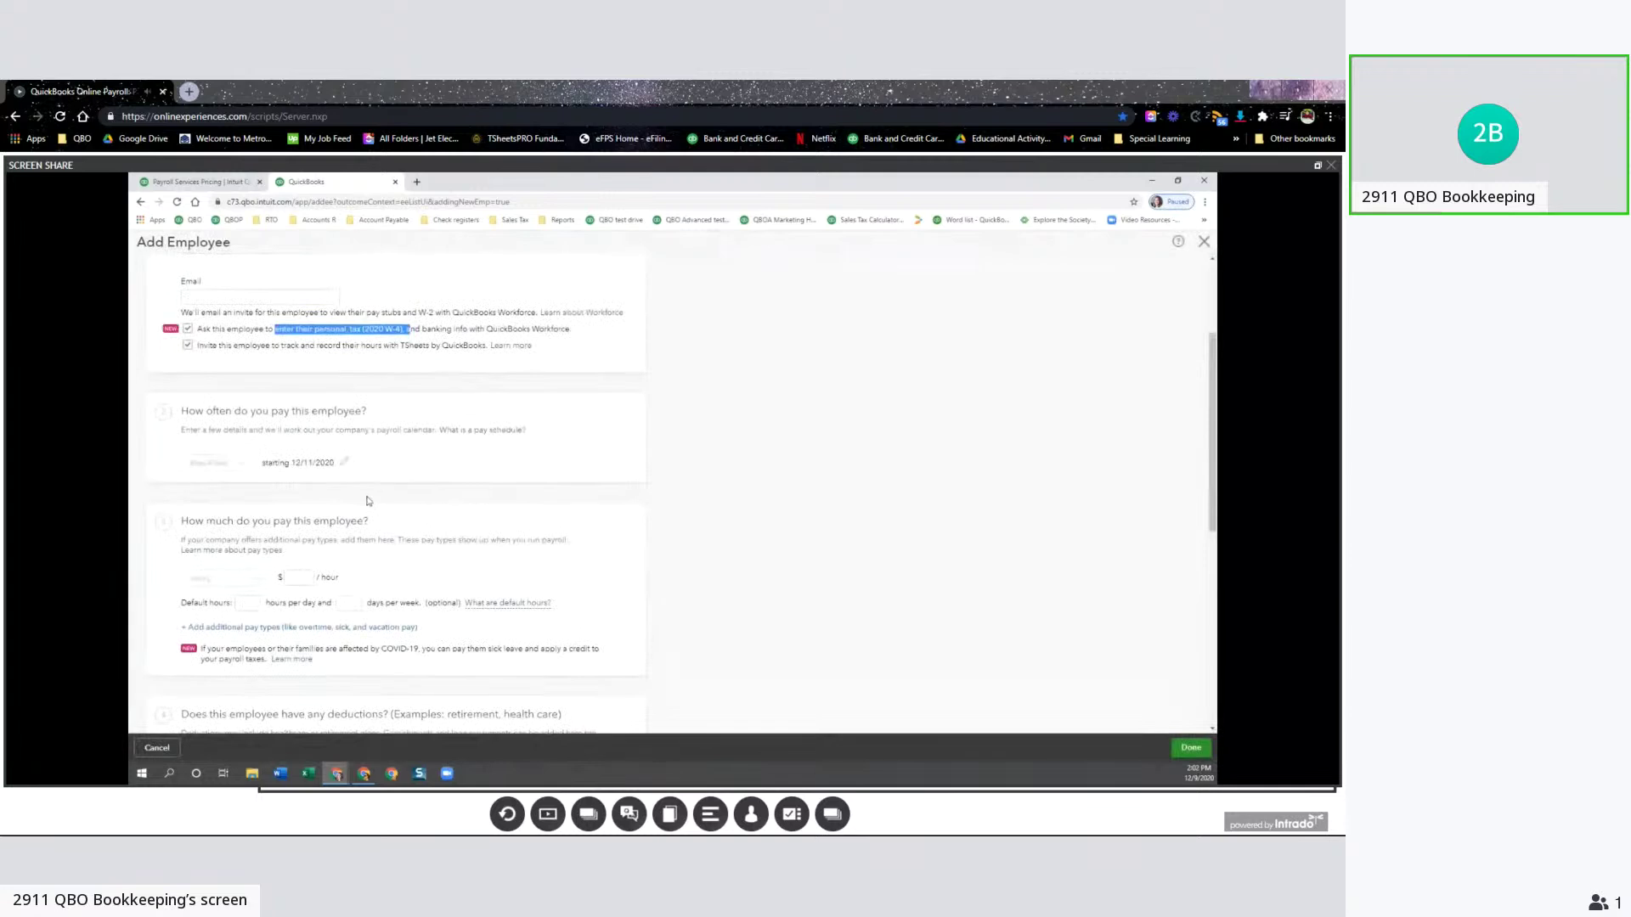
pyautogui.scroll(-2, 270, 475)
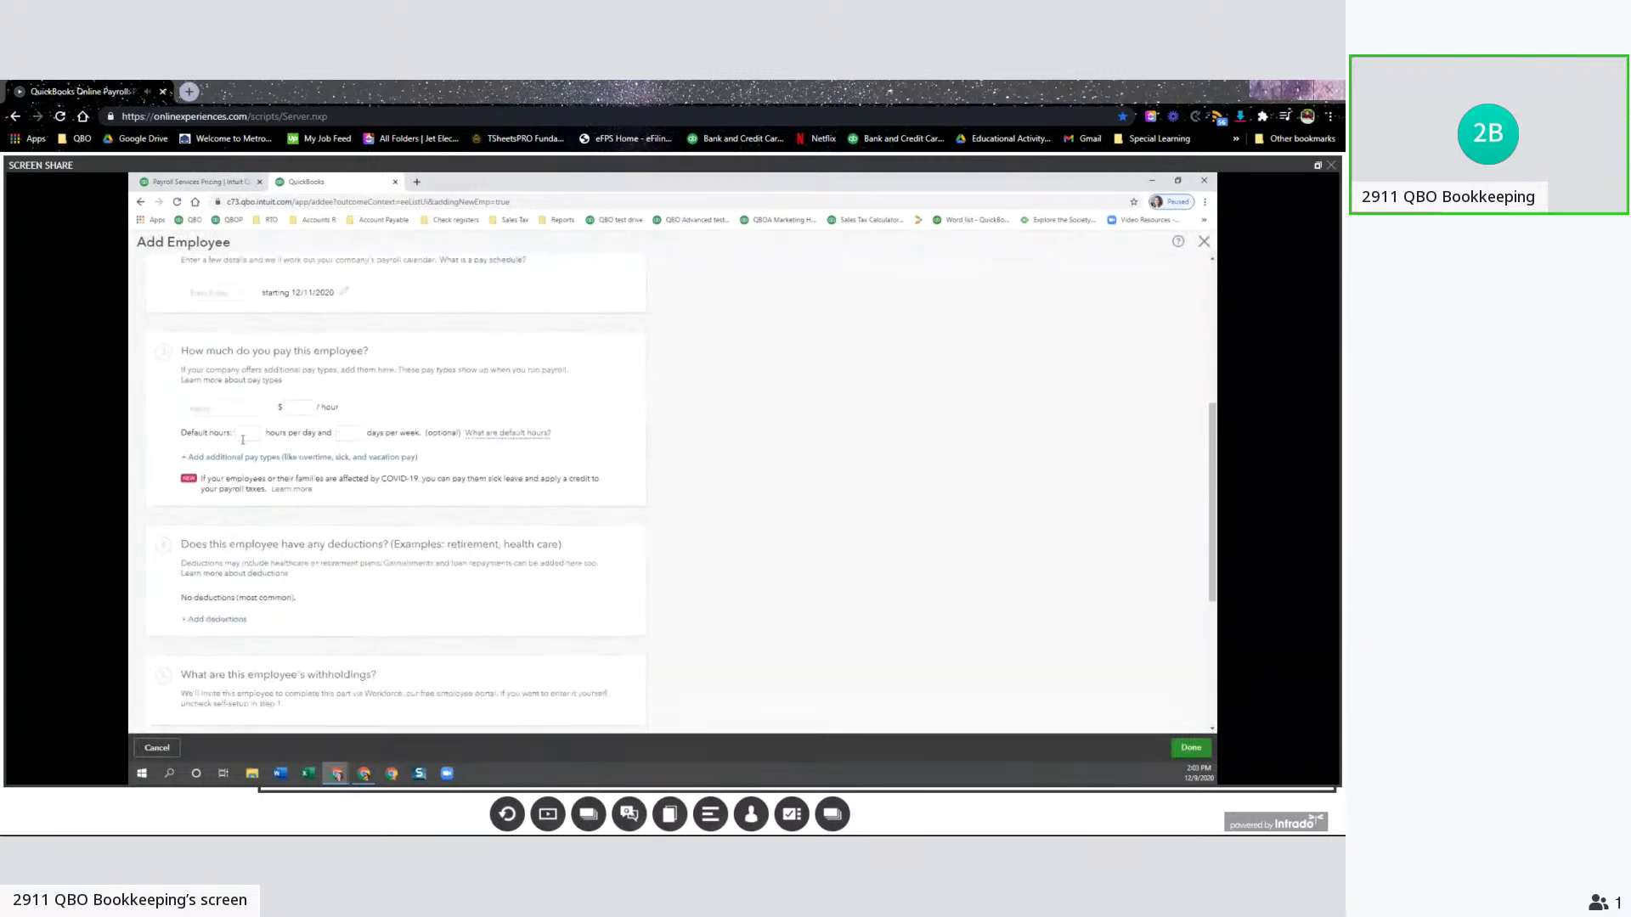
pyautogui.scroll(-1, 449, 540)
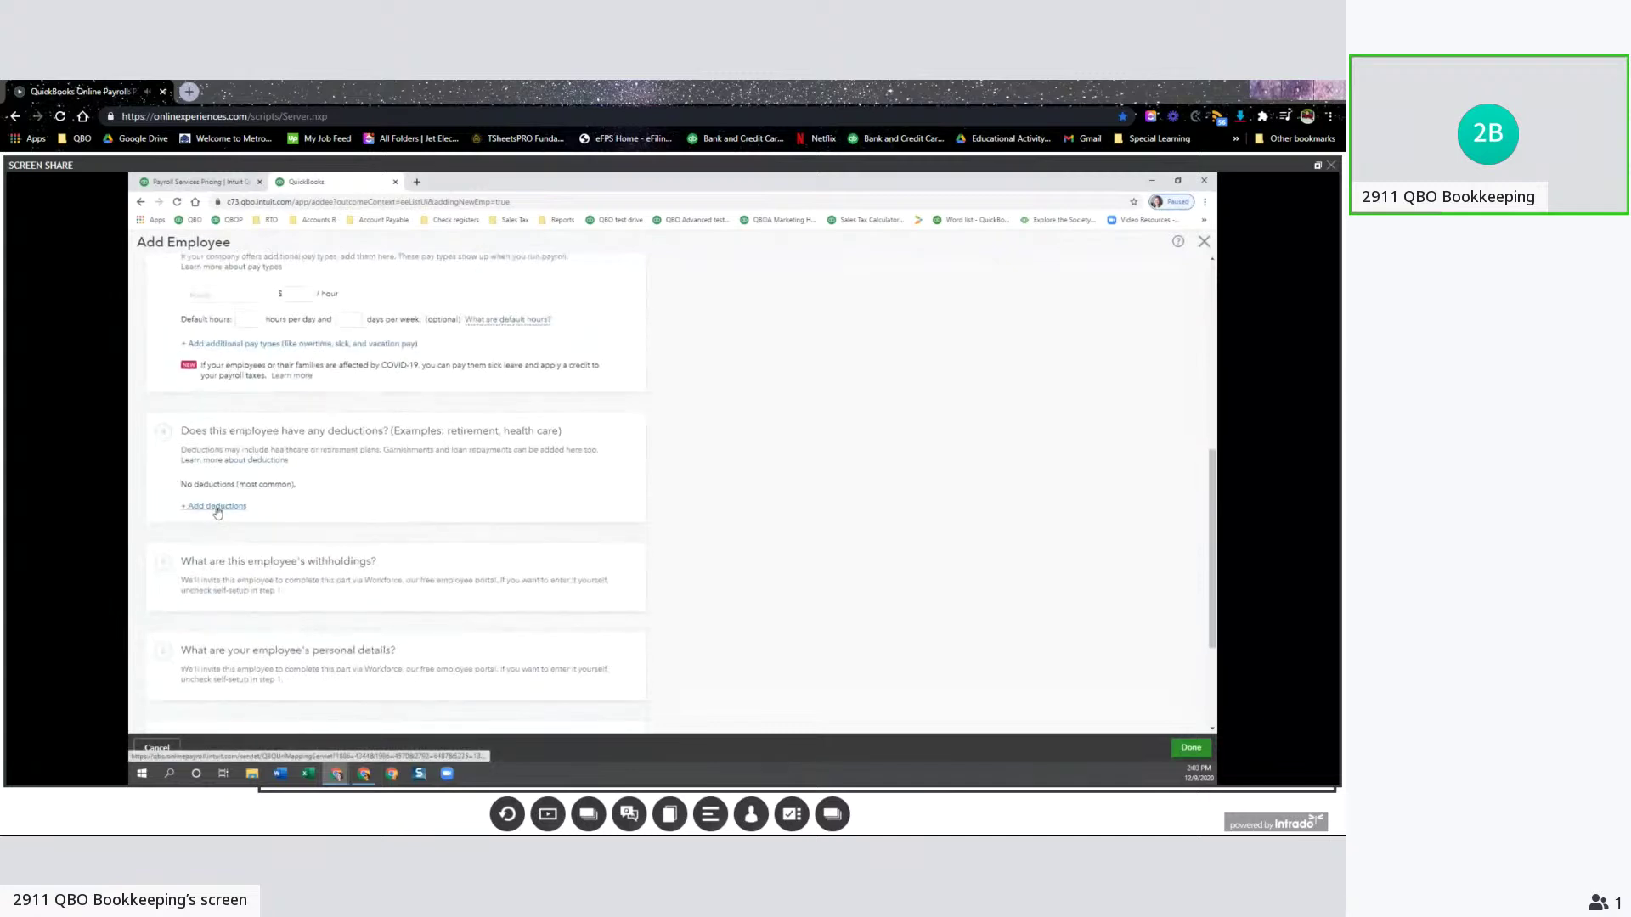
pyautogui.scroll(-2, 375, 532)
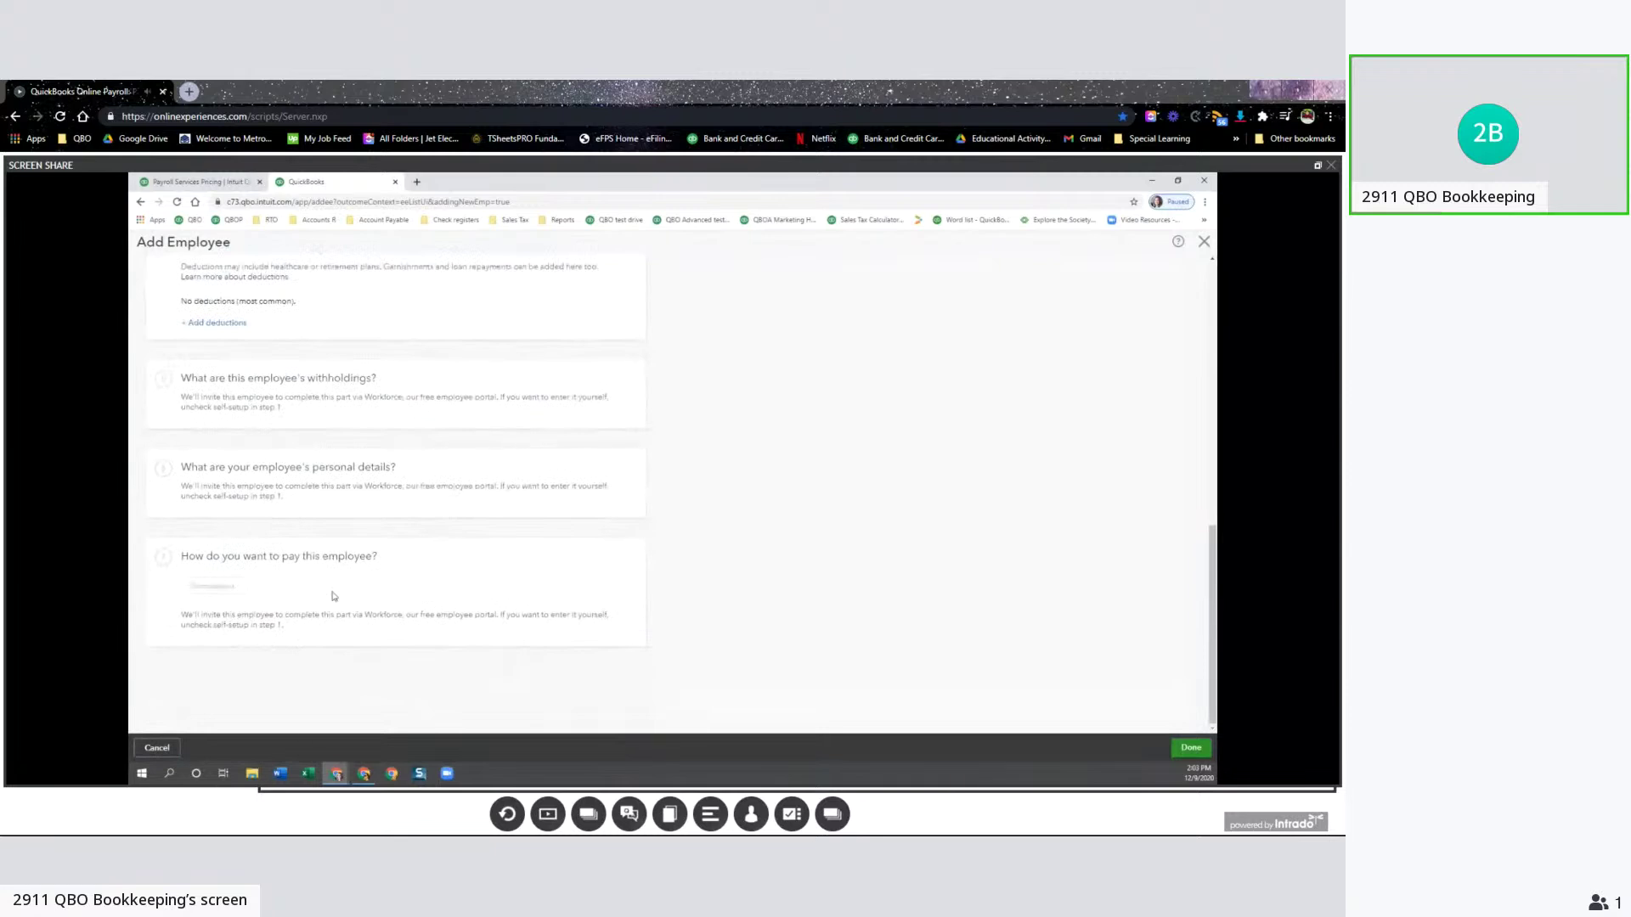
pyautogui.click(157, 747)
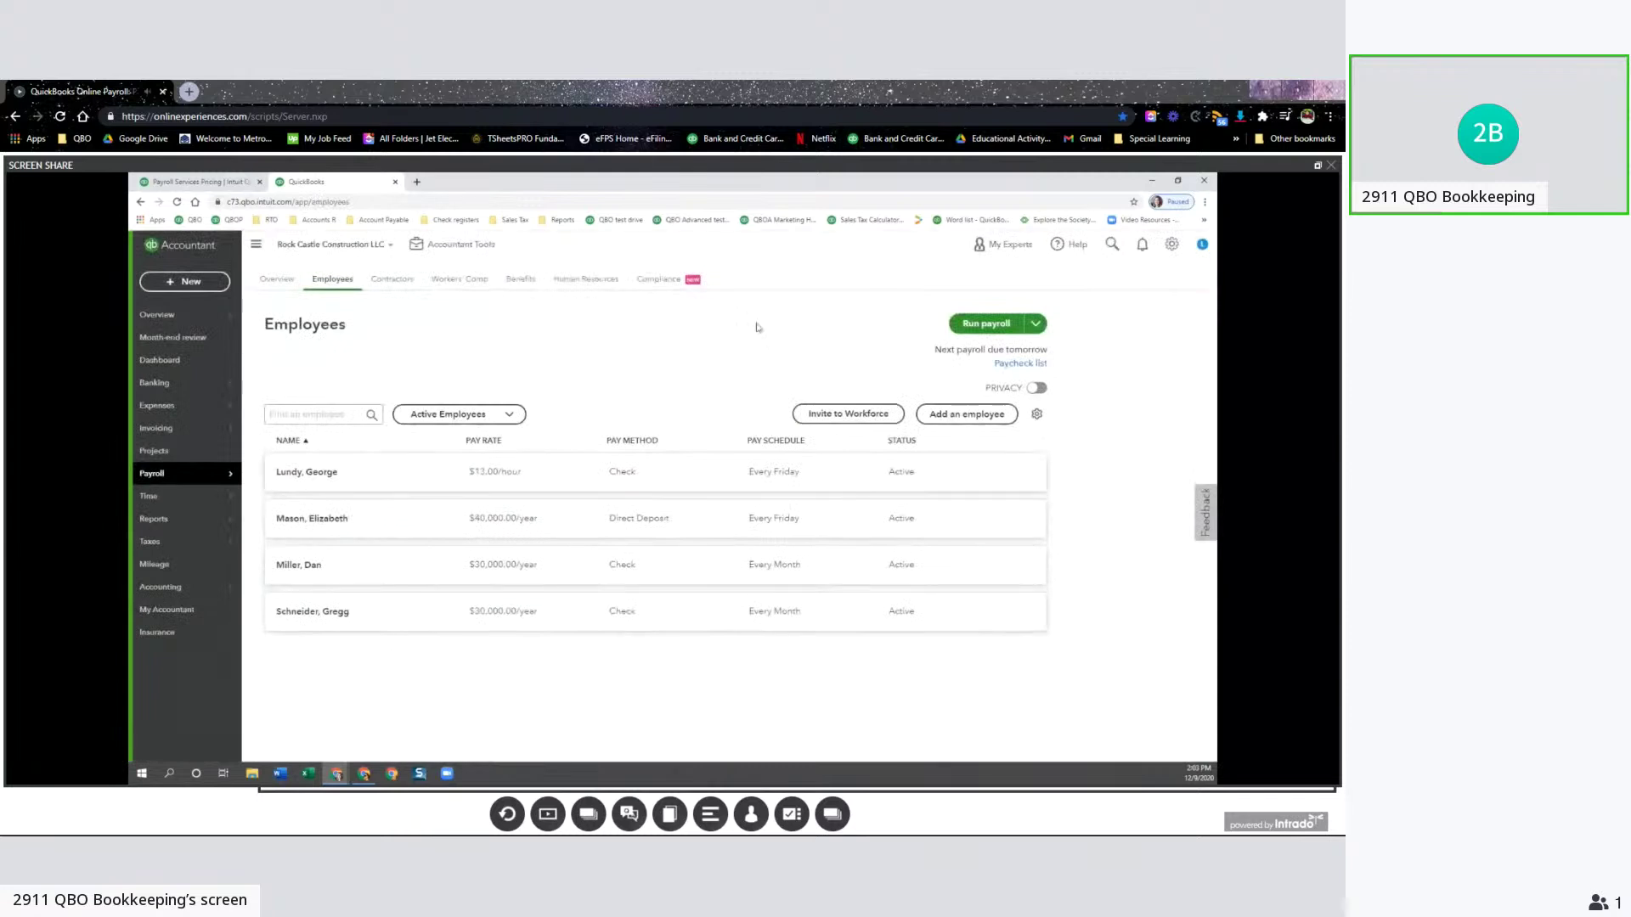
# Open the company's payroll settings and start editing the bank accounts section.
pyautogui.click(1172, 245)
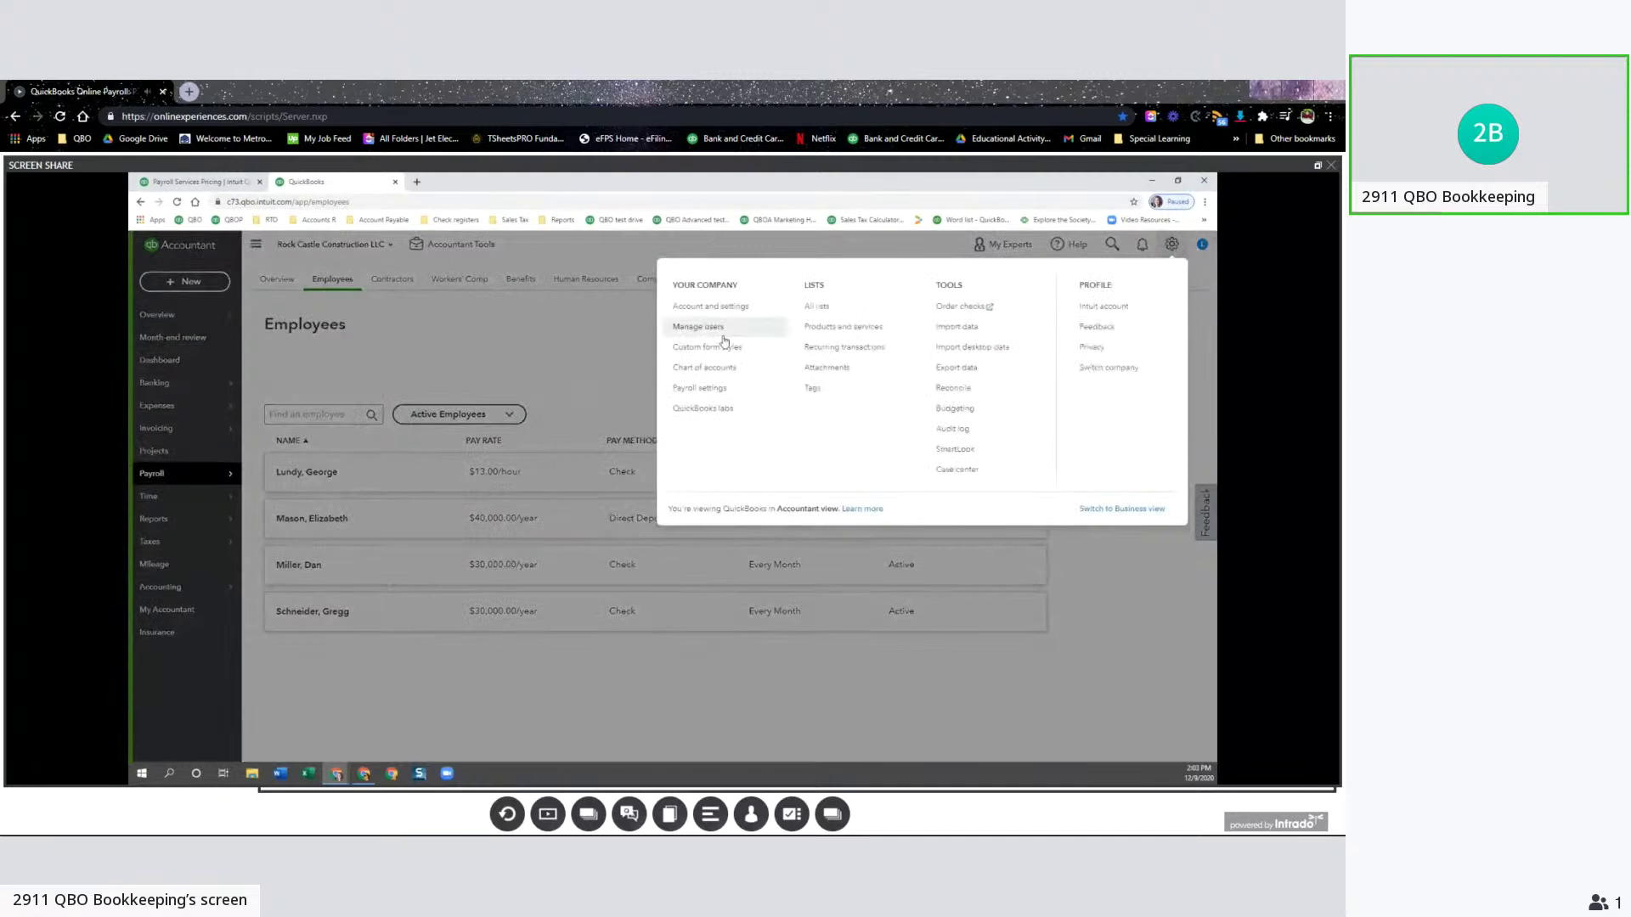
pyautogui.click(700, 388)
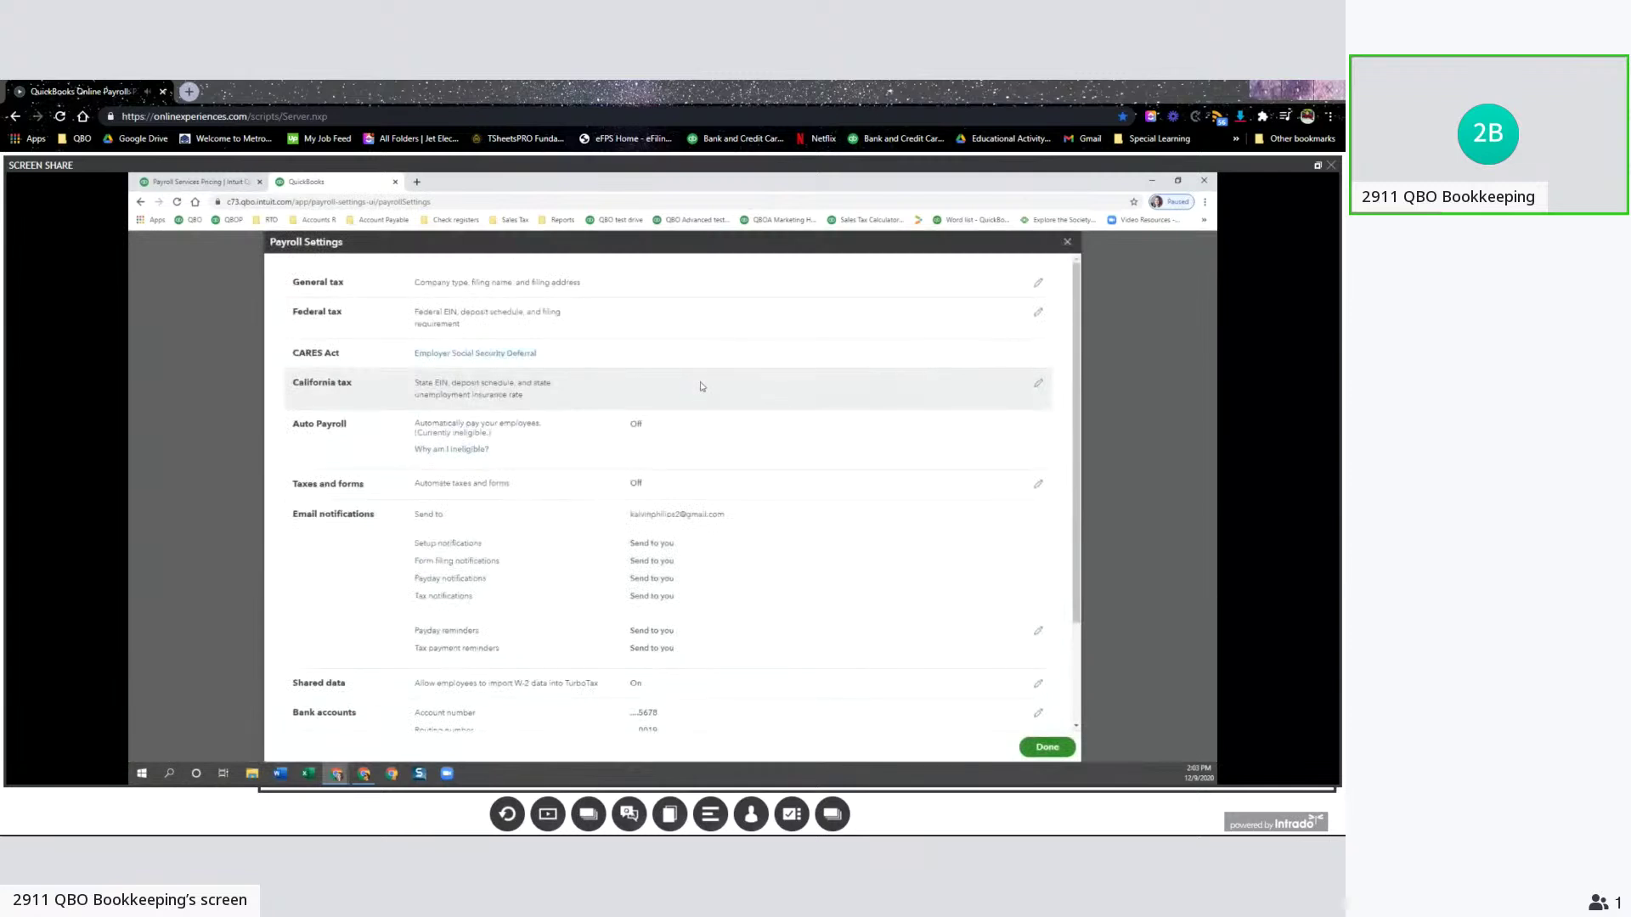
pyautogui.scroll(-2, 692, 384)
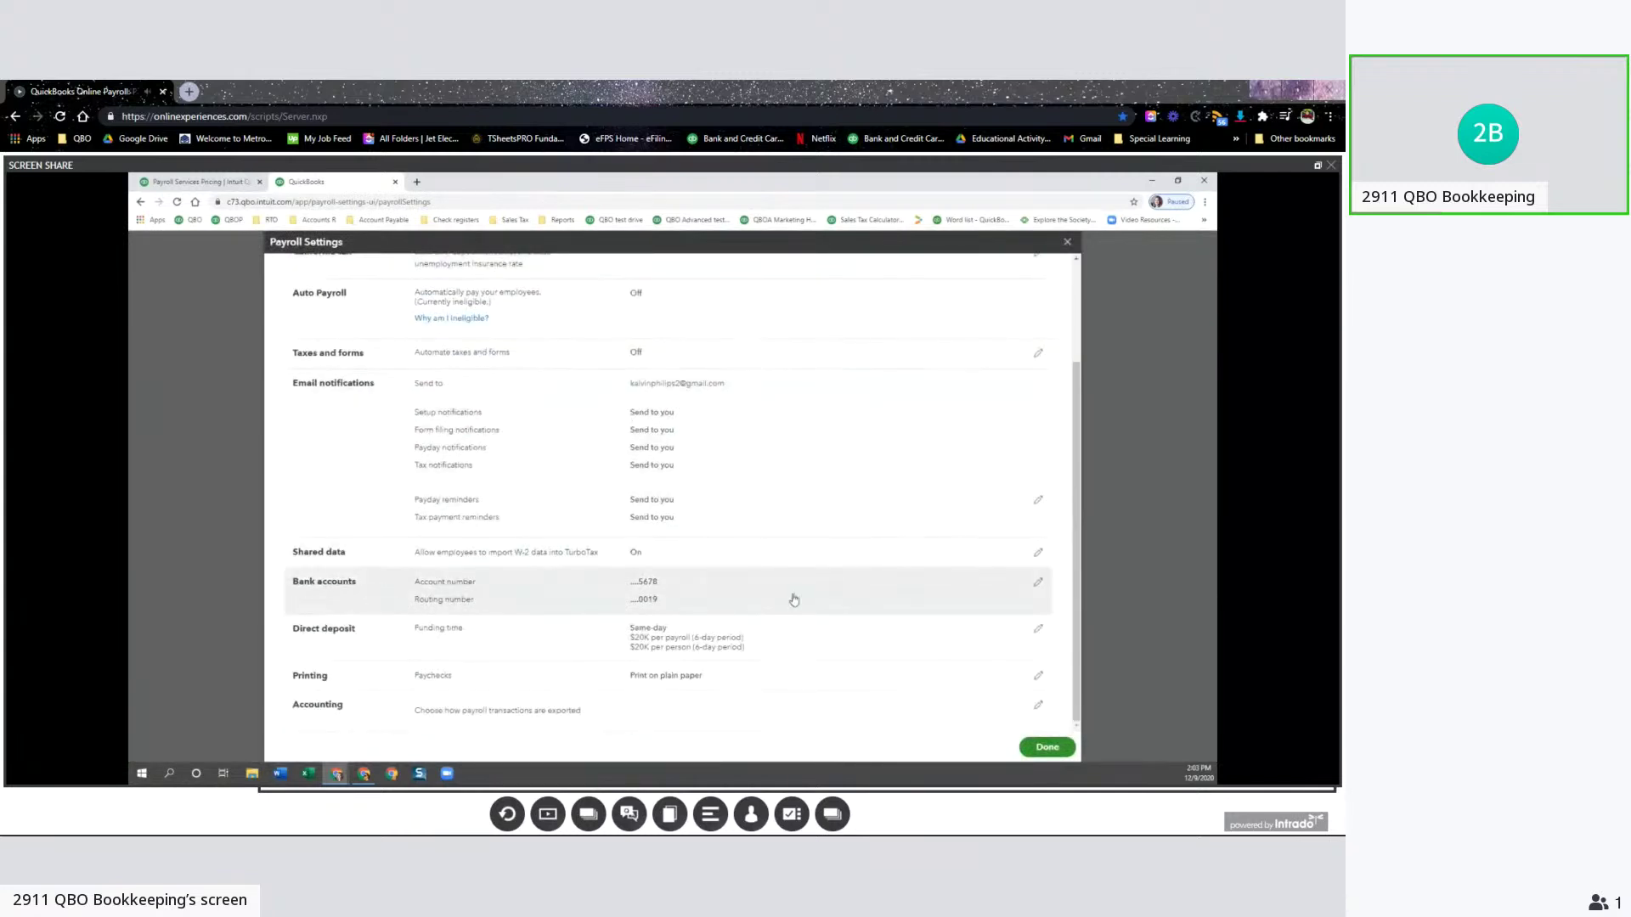
pyautogui.click(1037, 584)
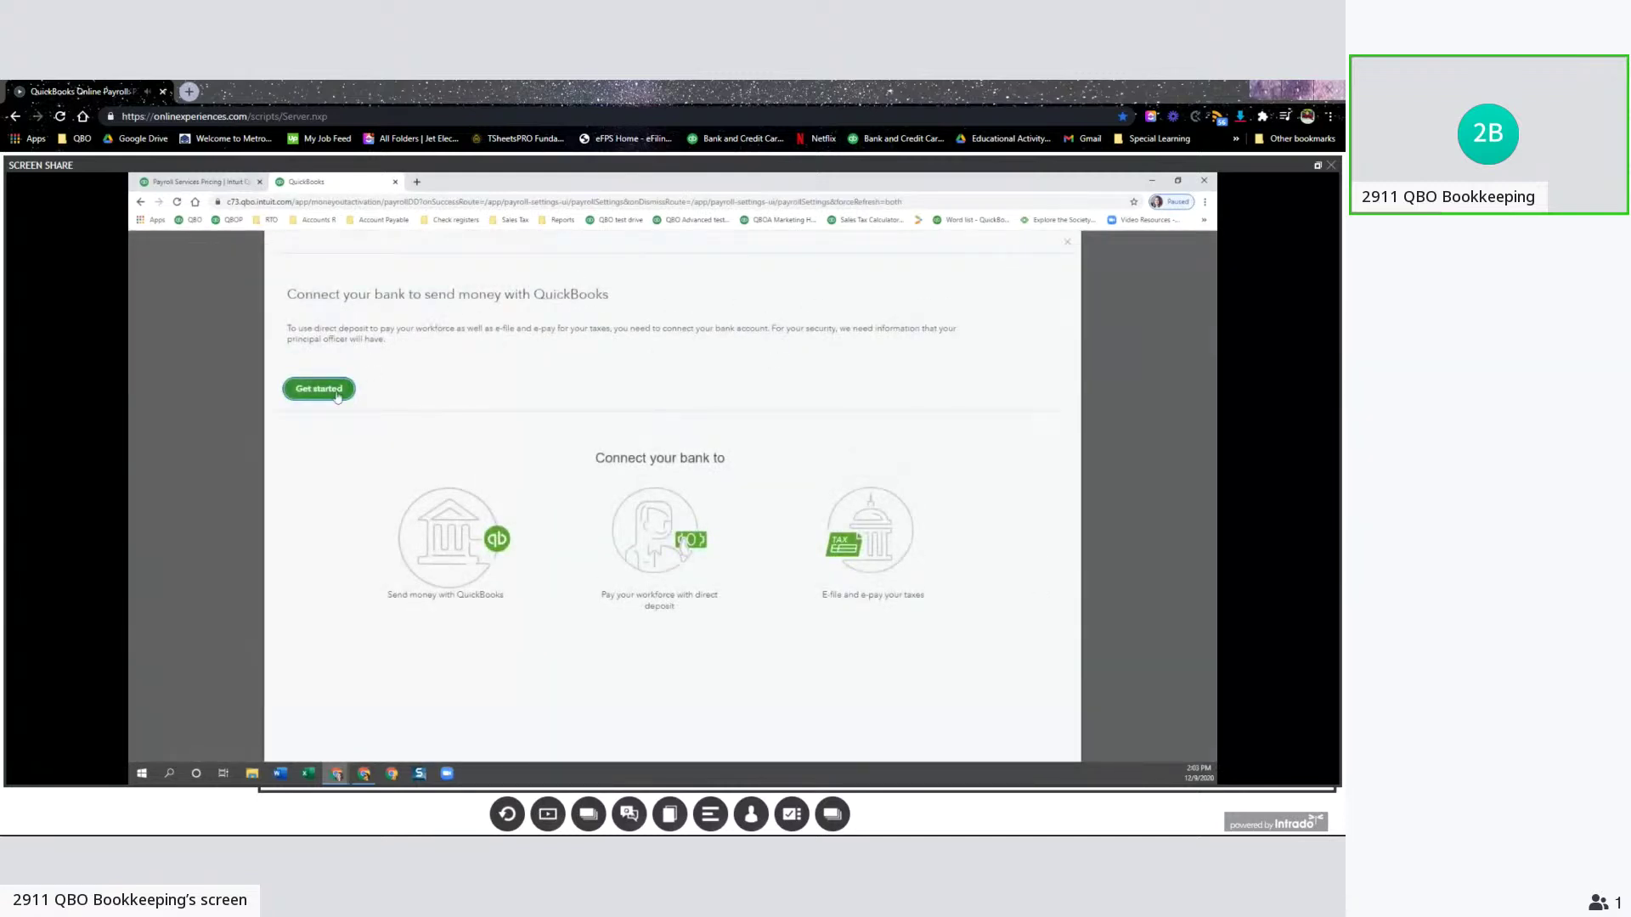
# Examine the direct deposit setup through to manual entry of a new bank account, and close the form without filling it in.
pyautogui.click(325, 391)
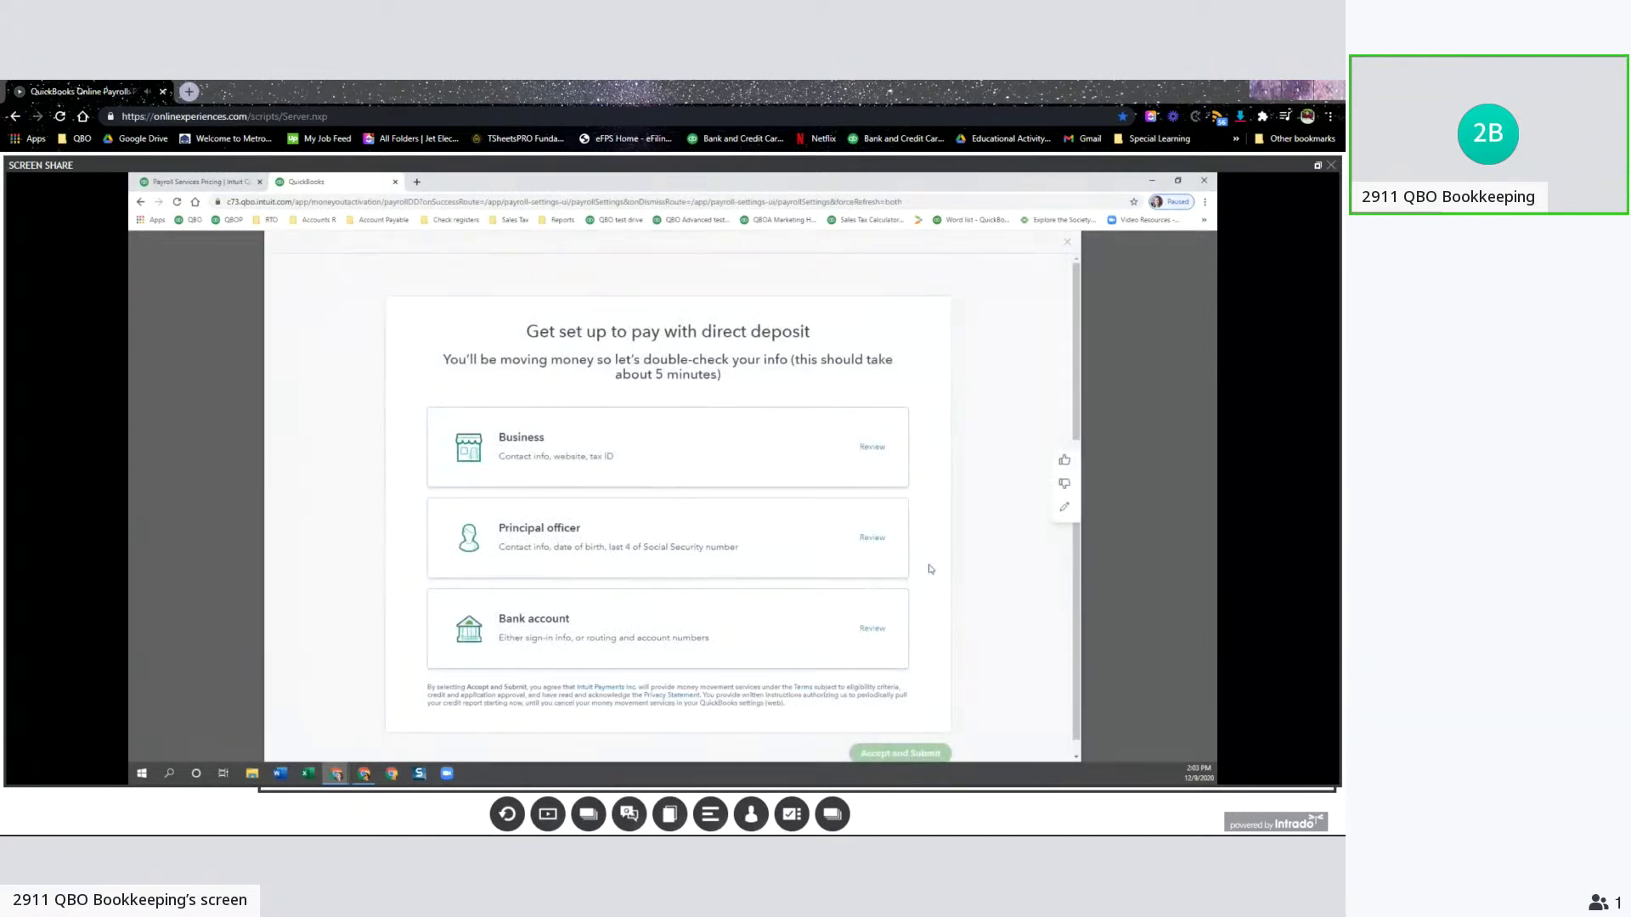
pyautogui.click(880, 616)
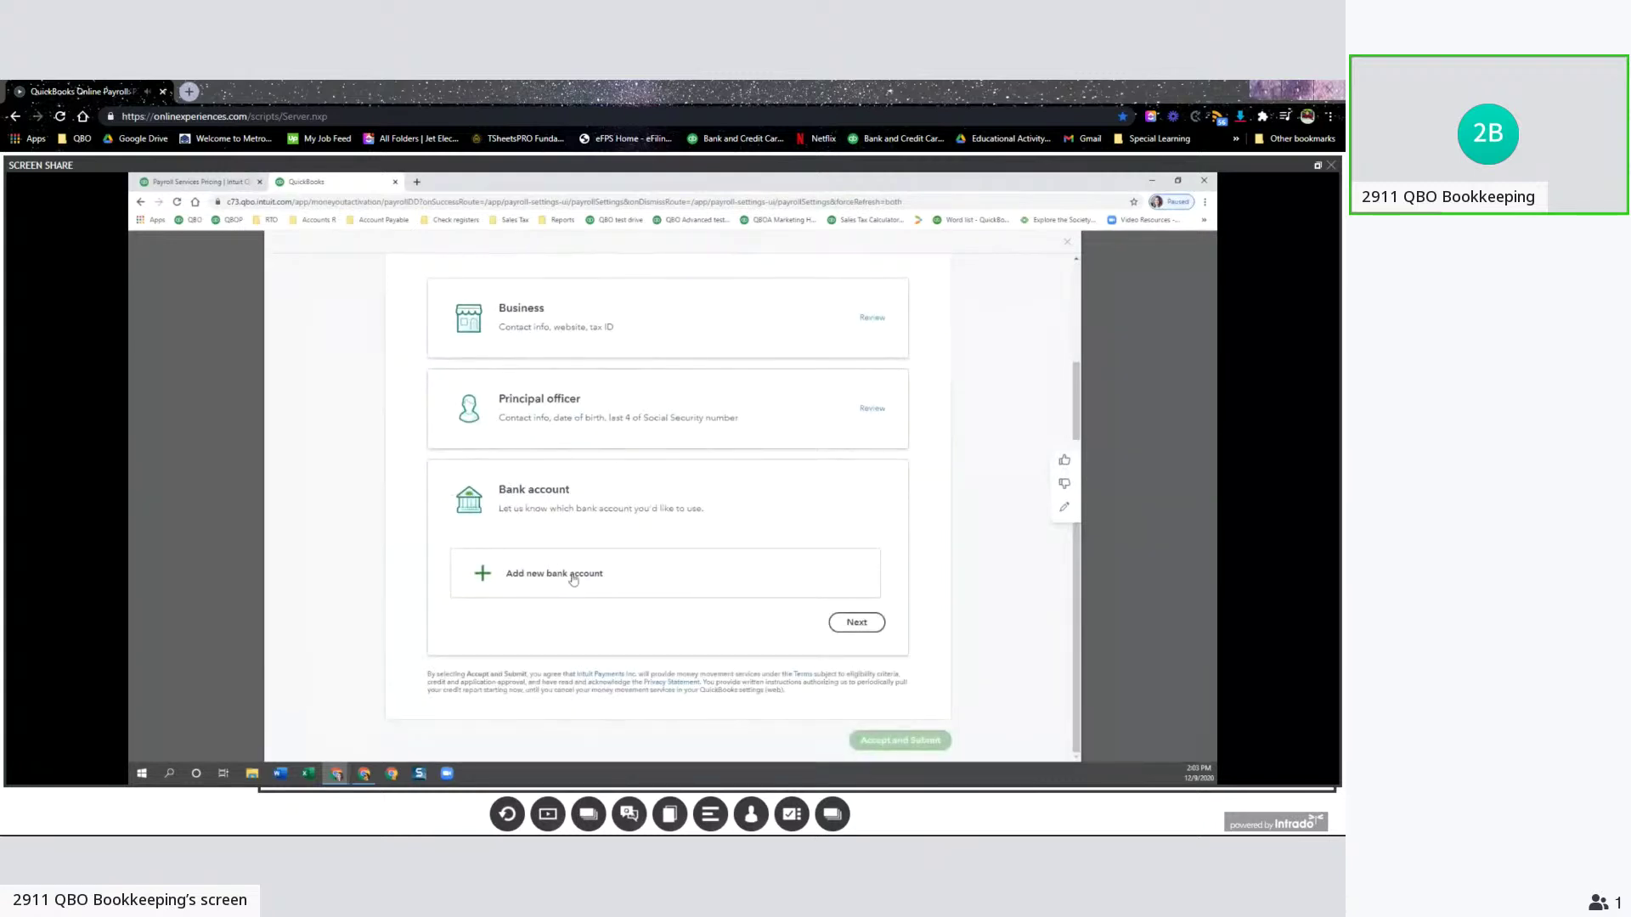
pyautogui.click(573, 580)
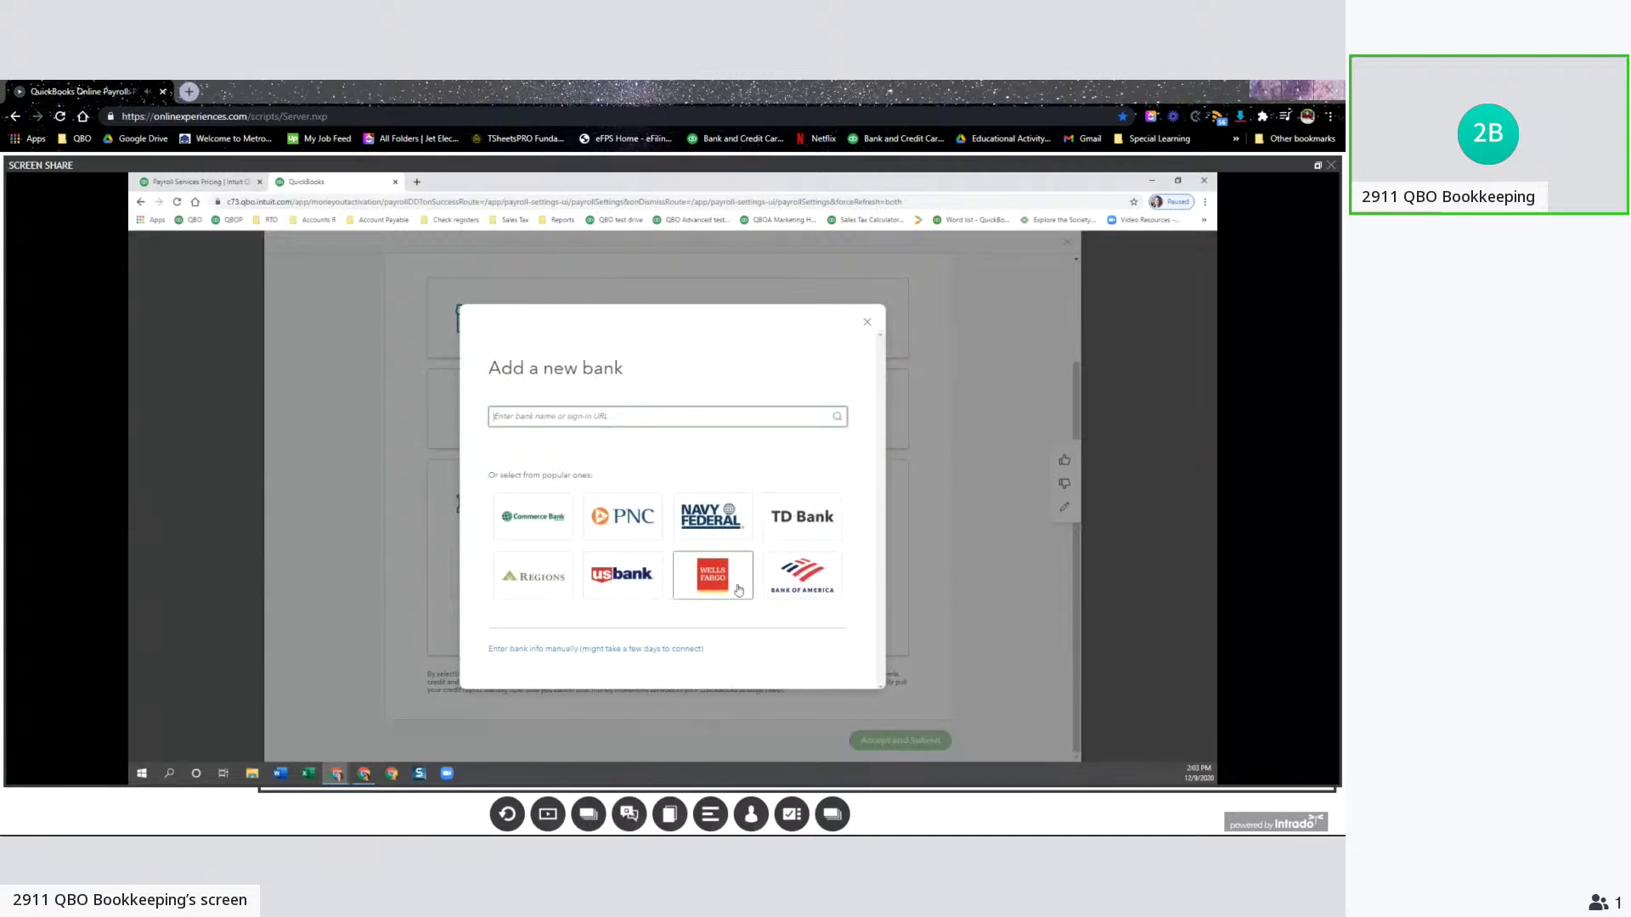
pyautogui.click(552, 650)
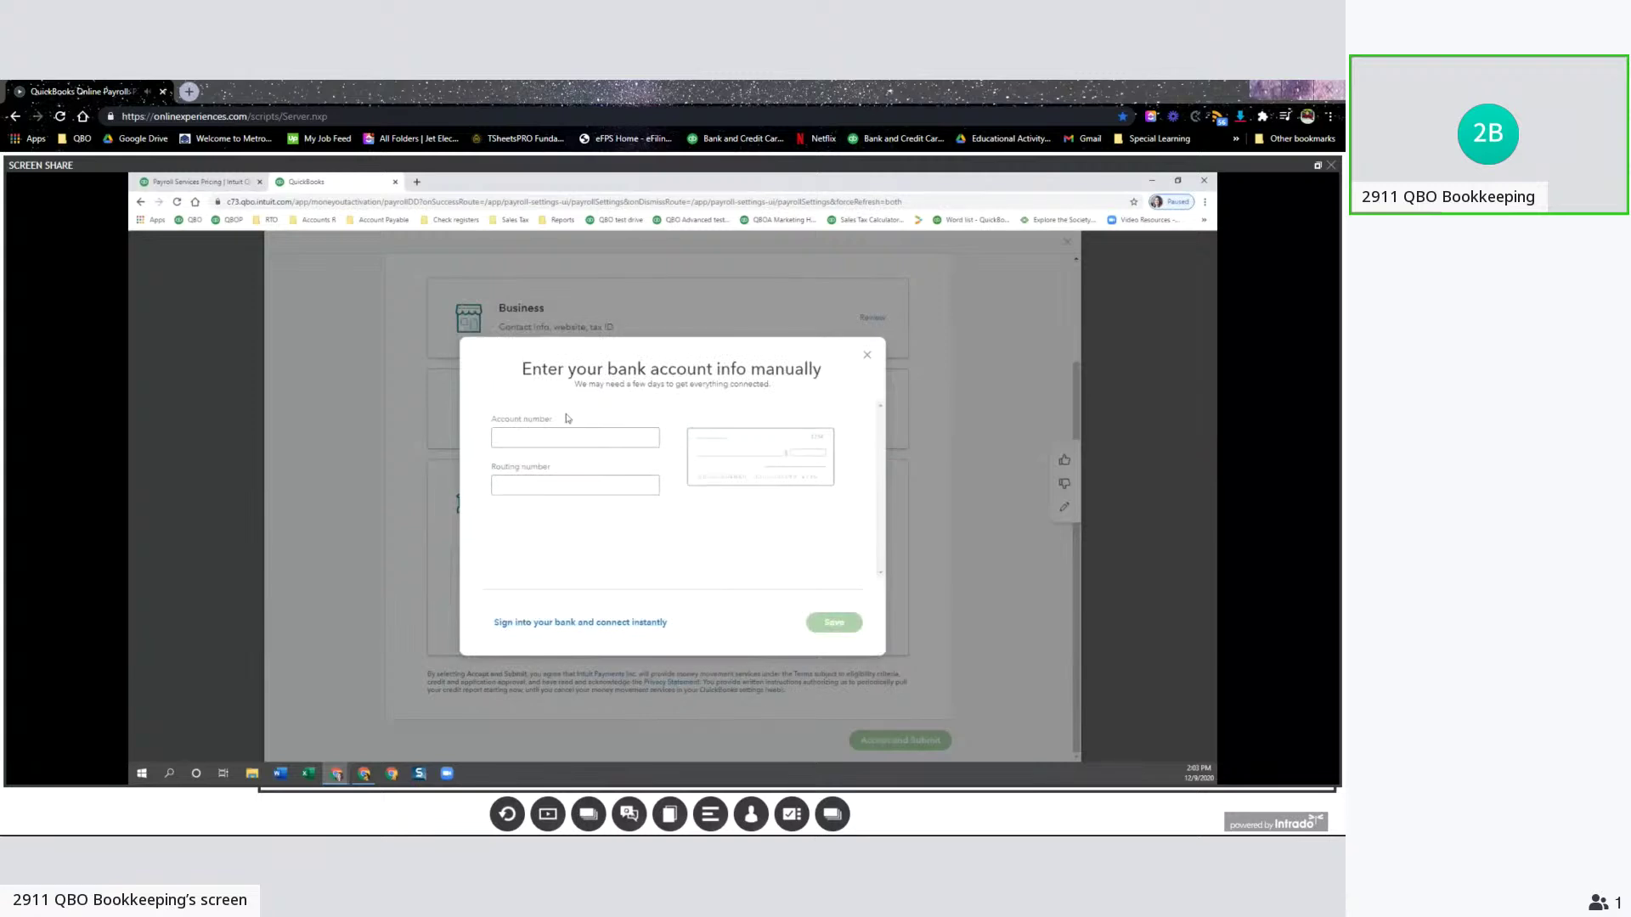
pyautogui.click(570, 443)
pyautogui.click(867, 355)
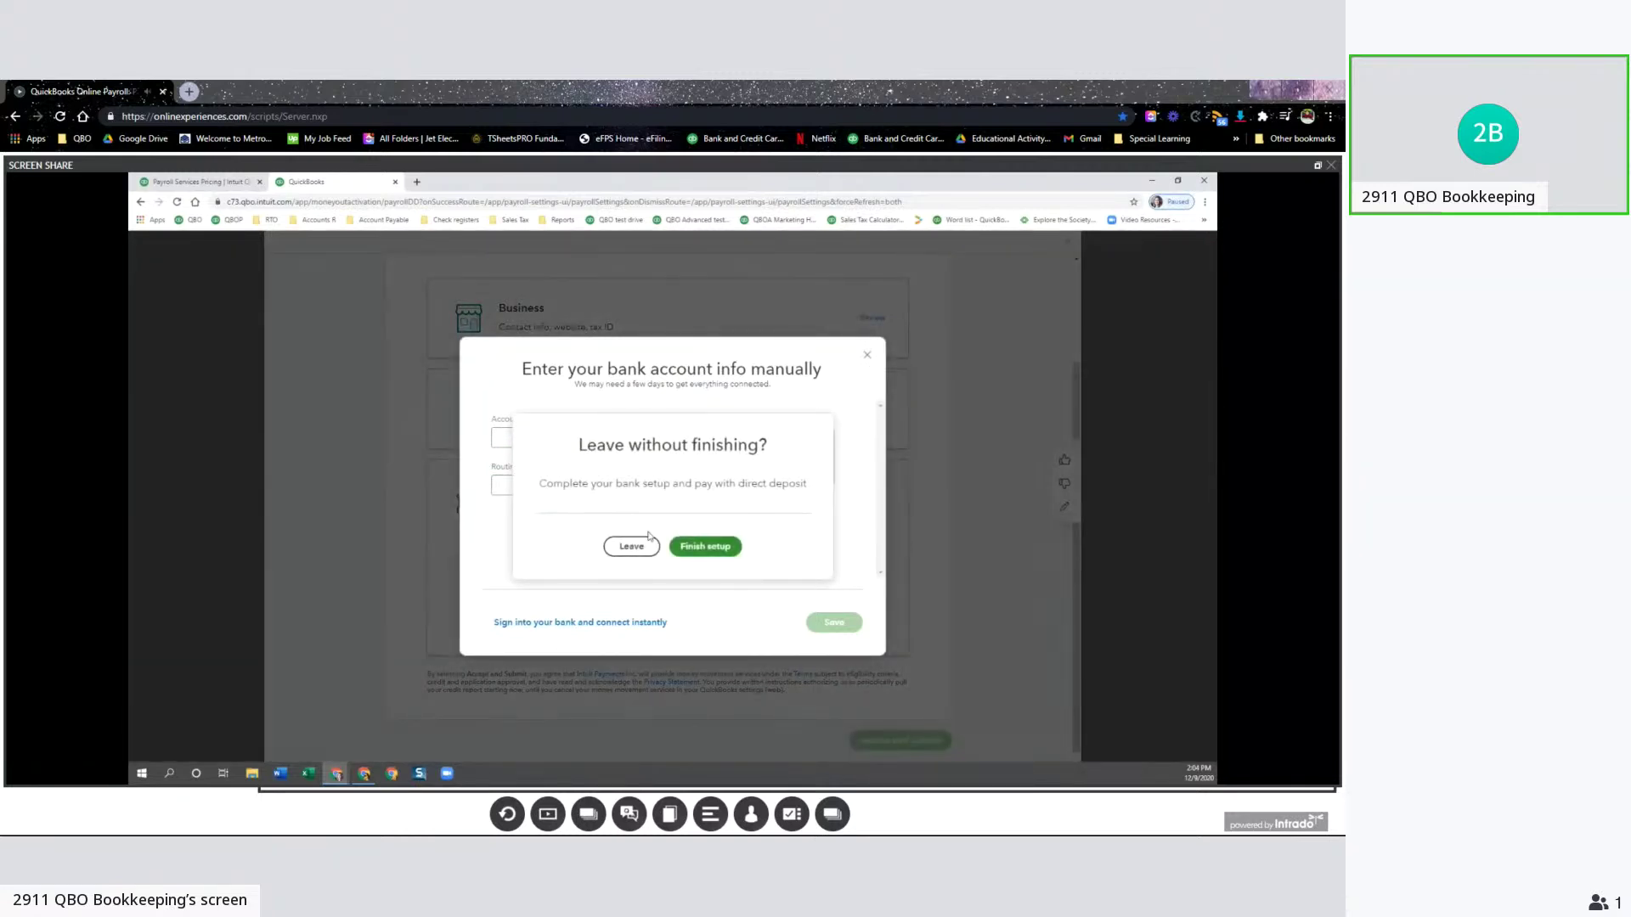
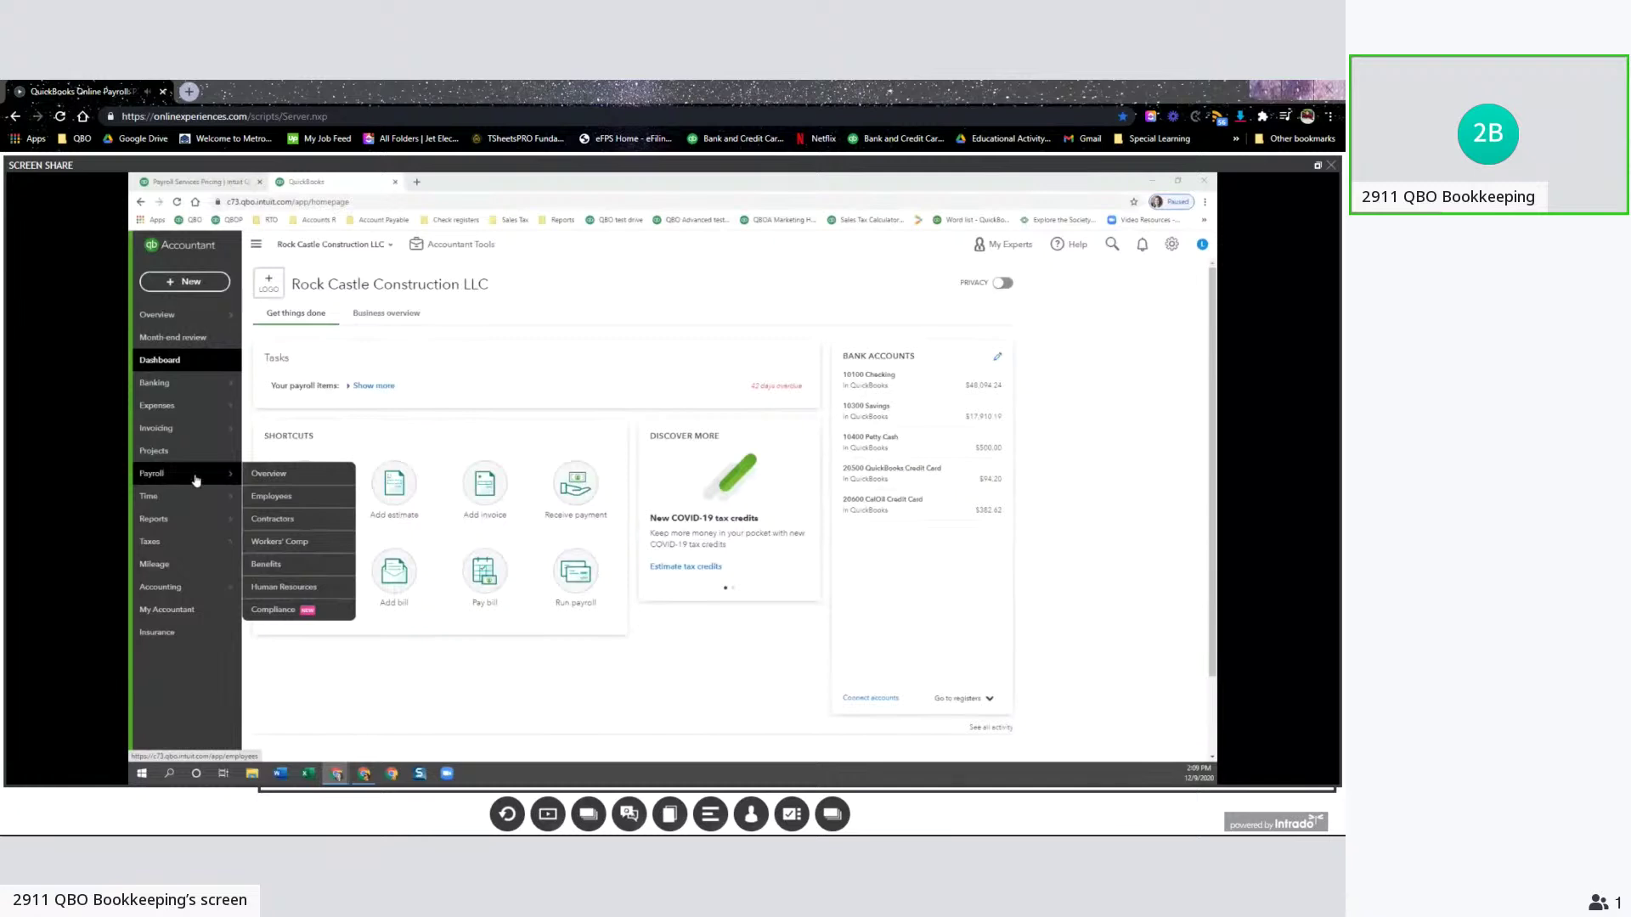
# View the payroll employee list and the contractor list.
pyautogui.moveTo(199, 526)
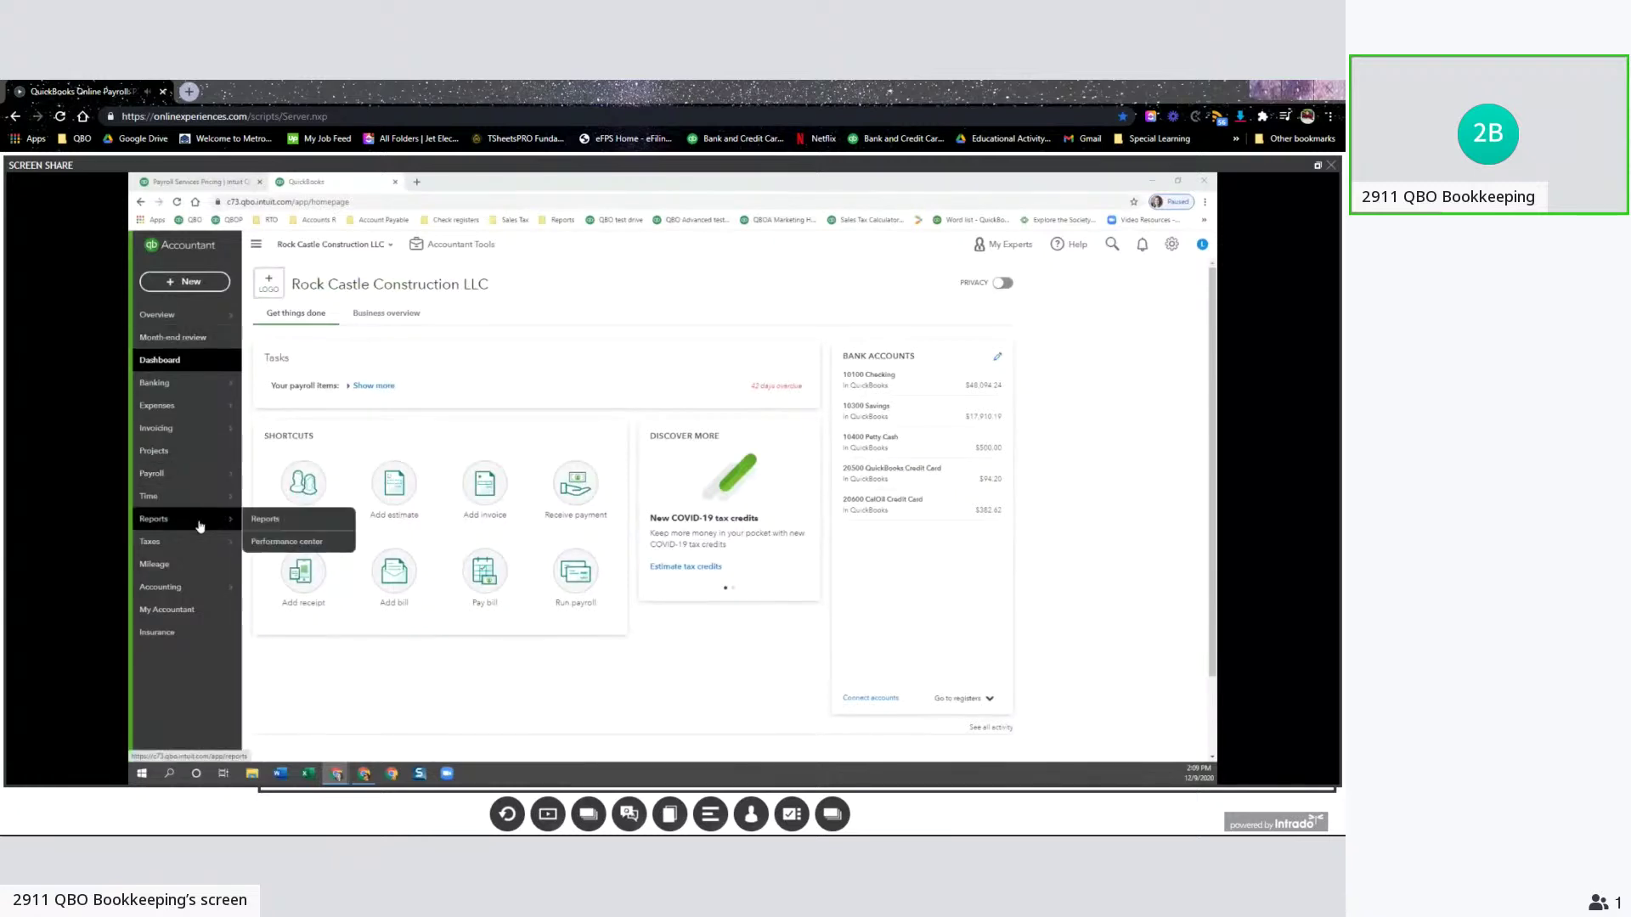
pyautogui.moveTo(173, 469)
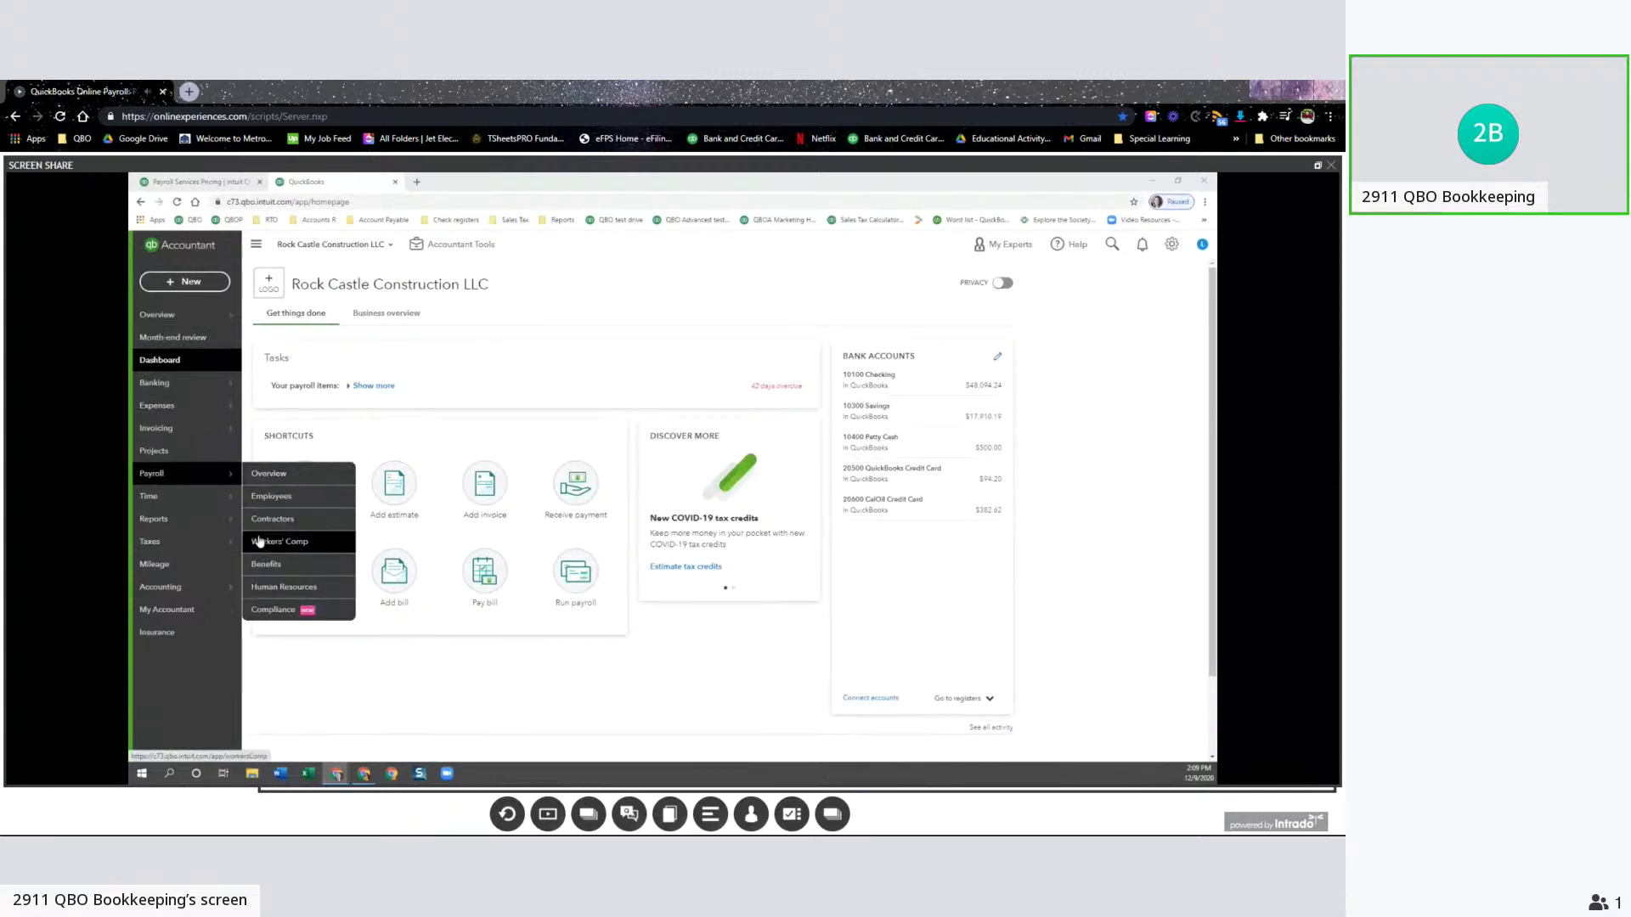
pyautogui.click(278, 499)
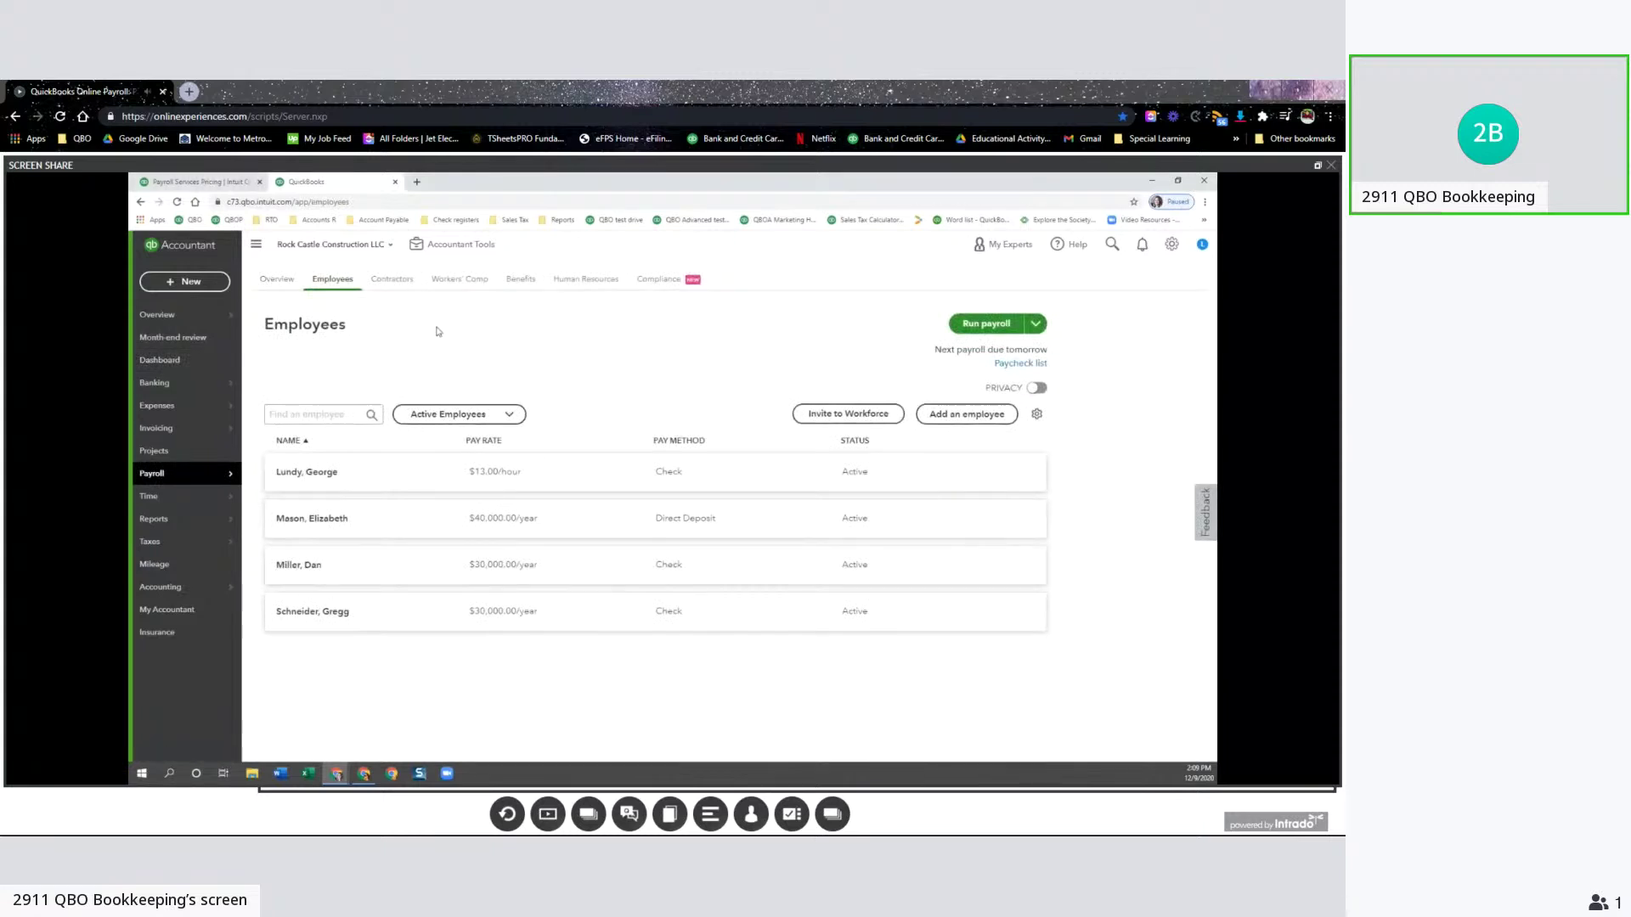
pyautogui.click(392, 280)
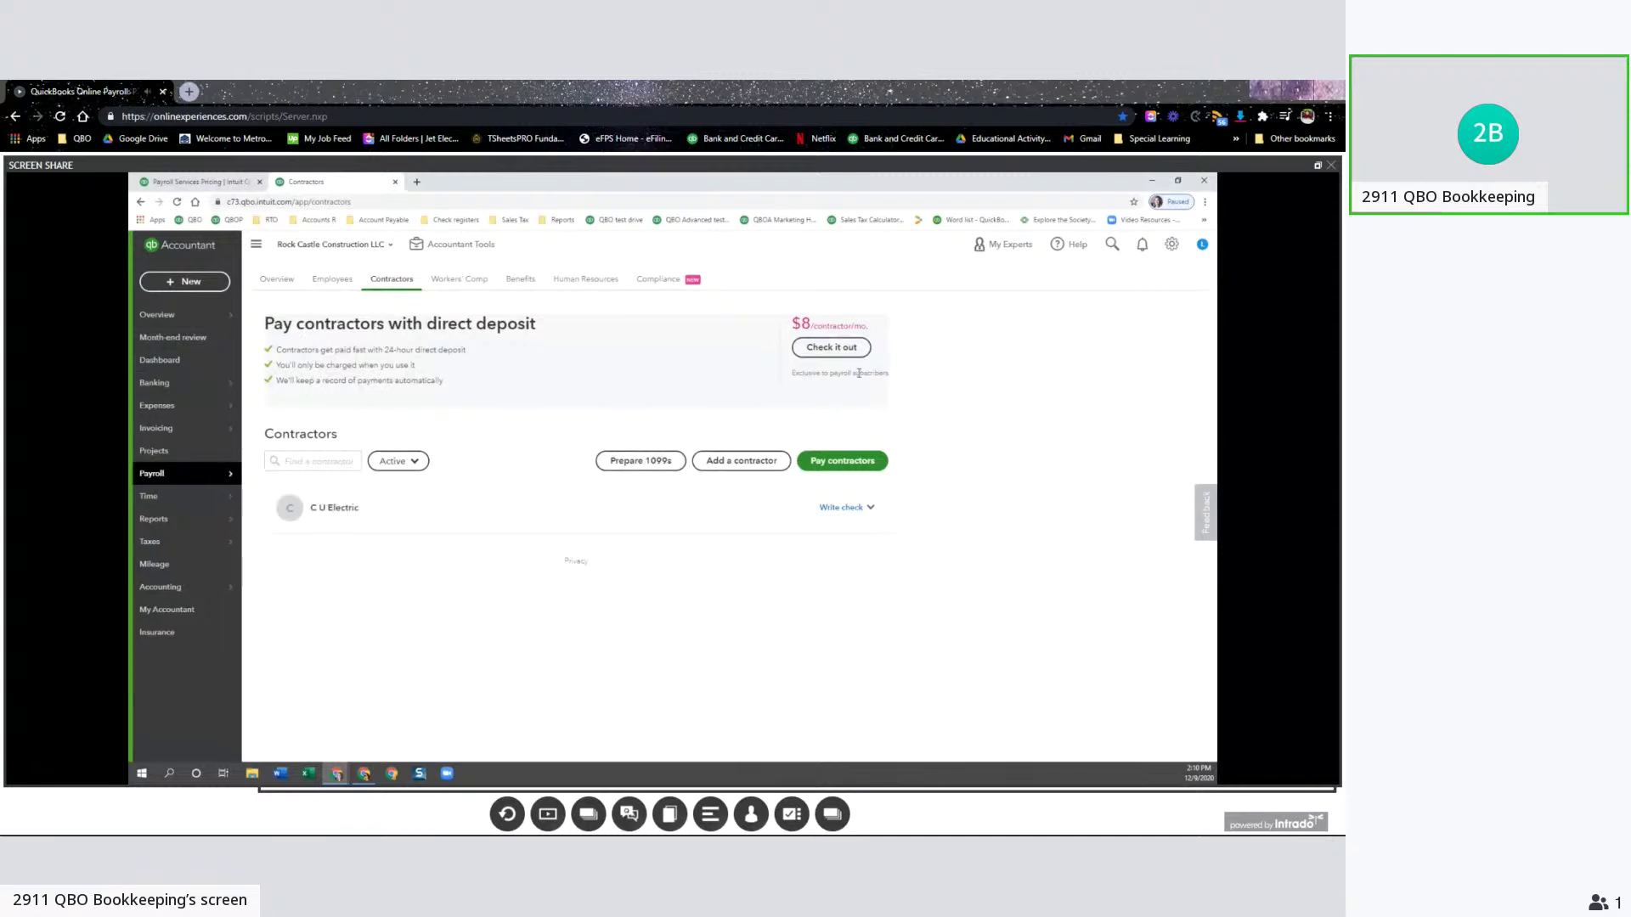
# Open the personal details of contractor C U Electric for editing and save them without changes.
pyautogui.click(344, 510)
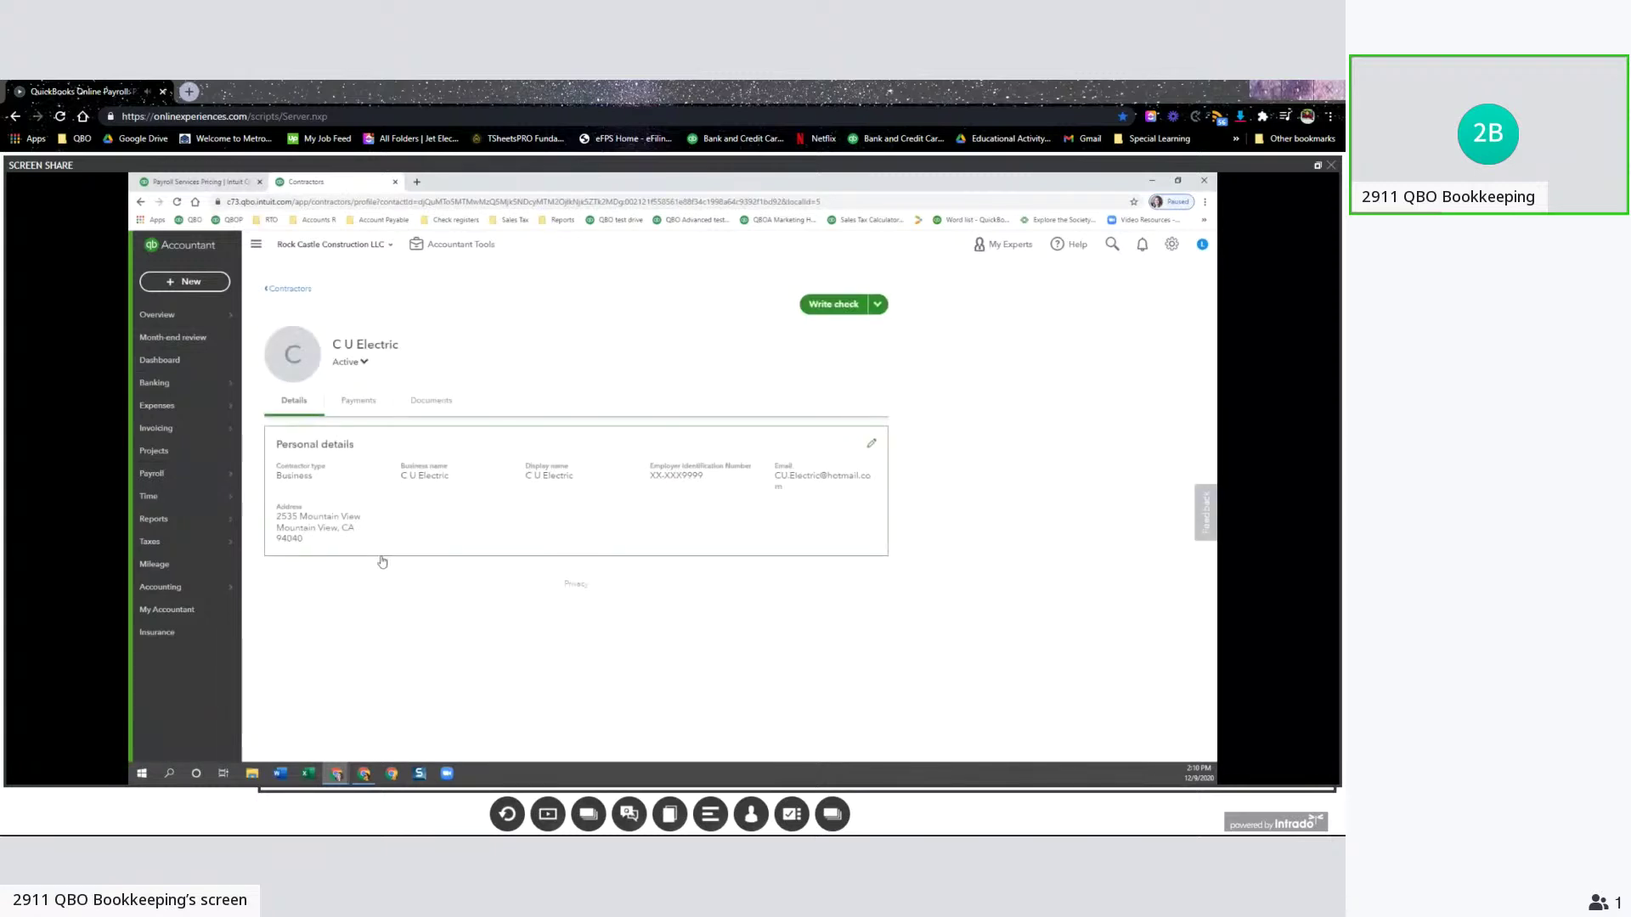
pyautogui.click(872, 447)
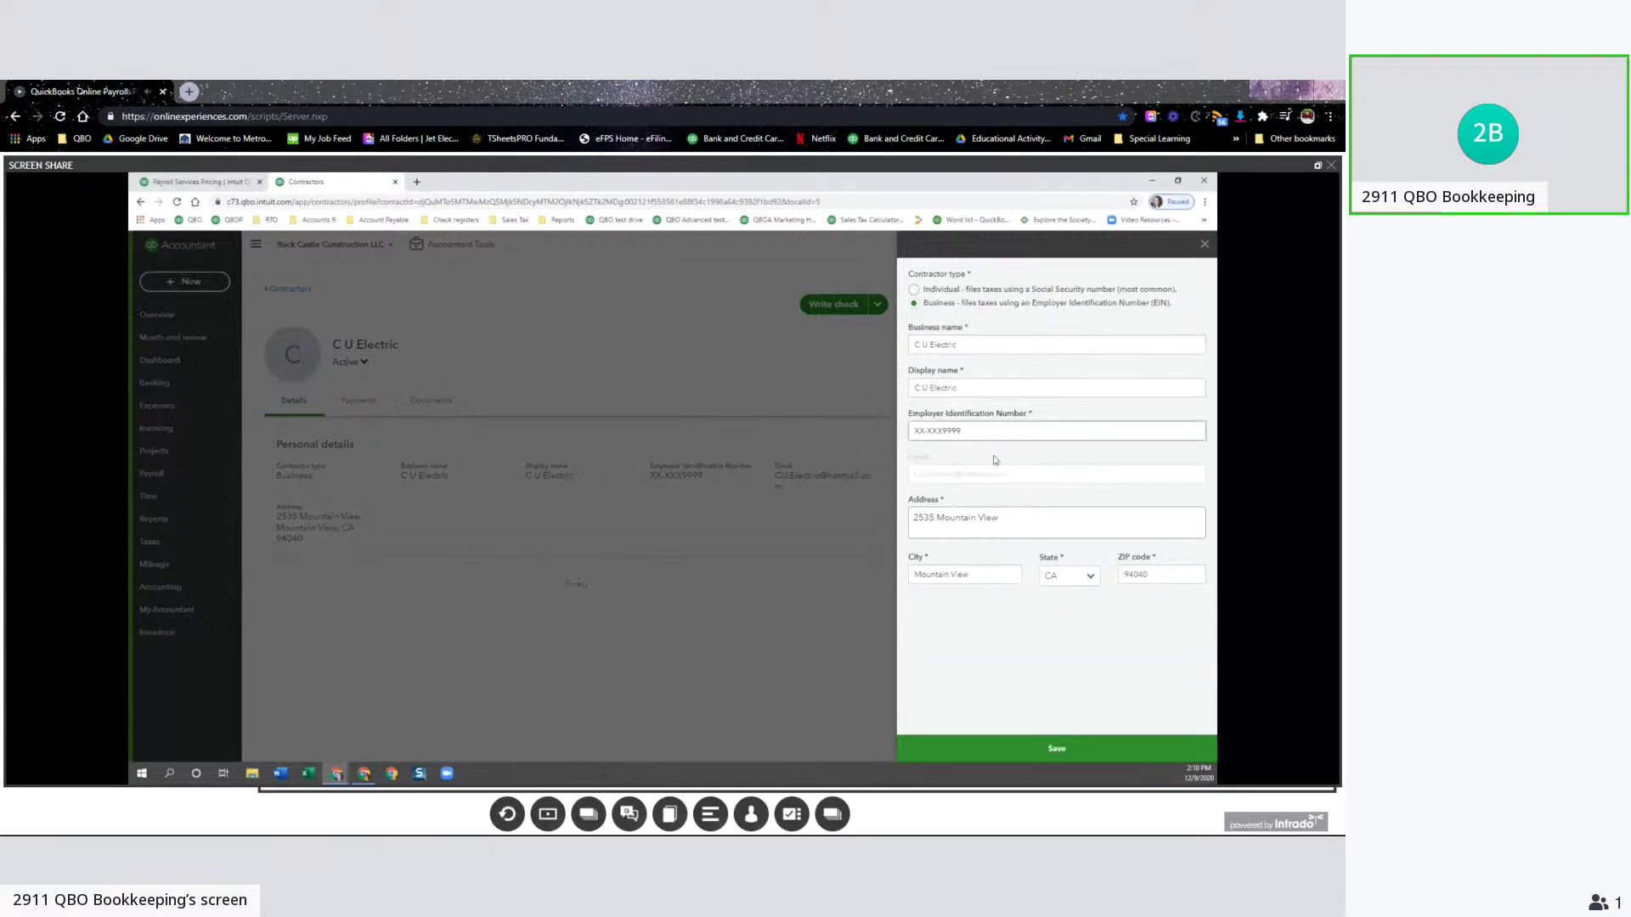
pyautogui.click(1053, 748)
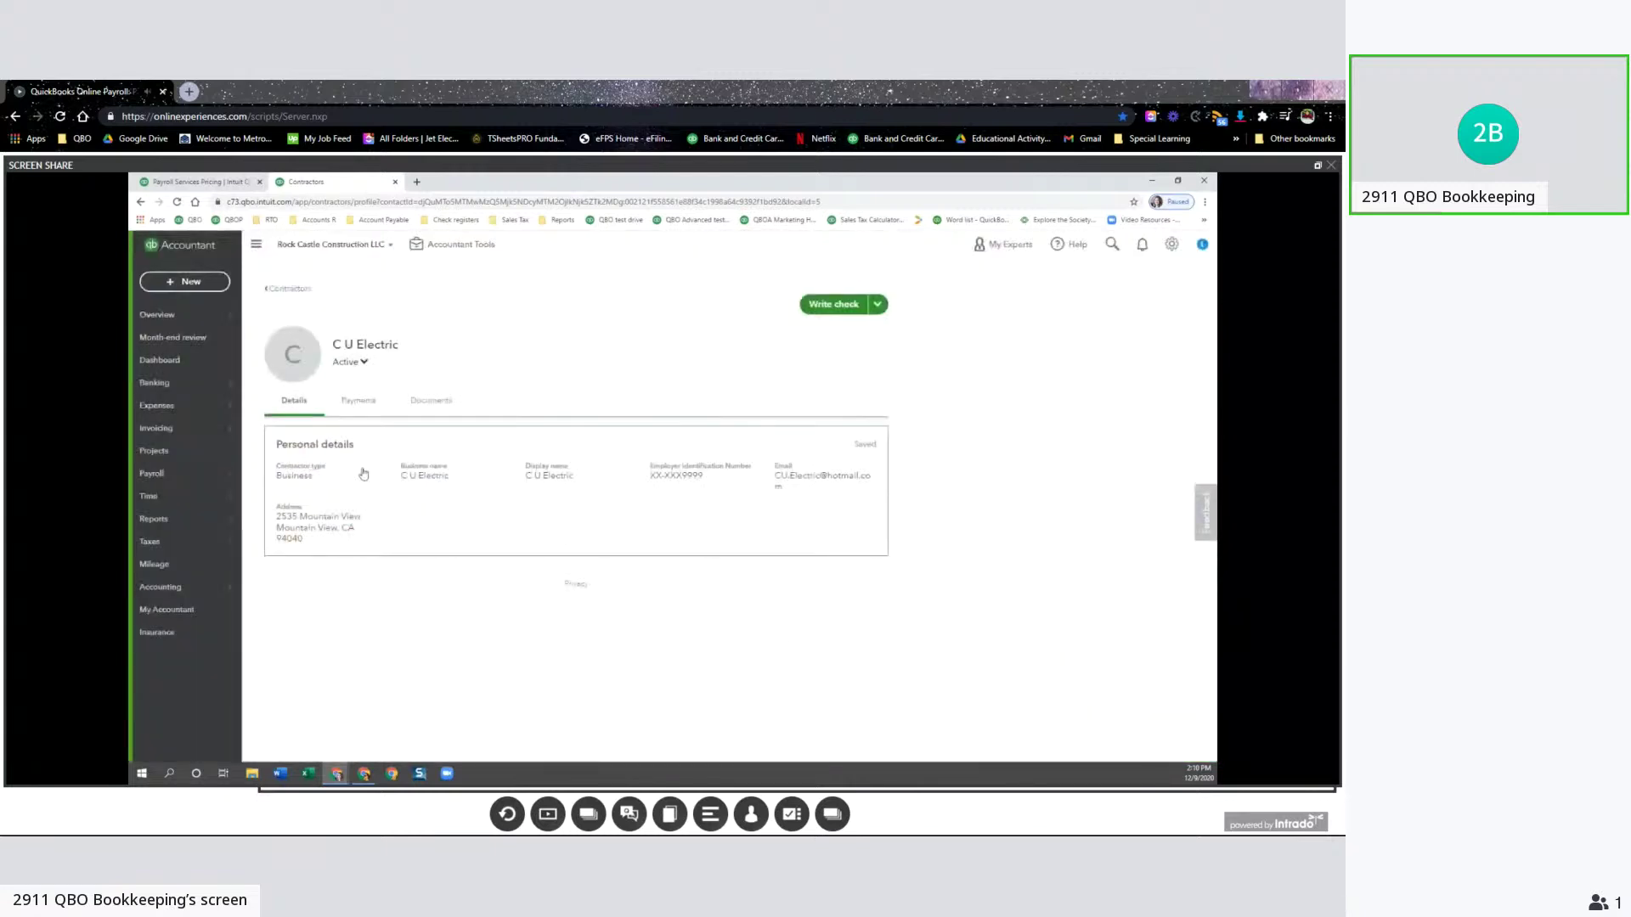
# Review C U Electric's payments and check the alternatives to writing a check for this contractor.
pyautogui.click(360, 402)
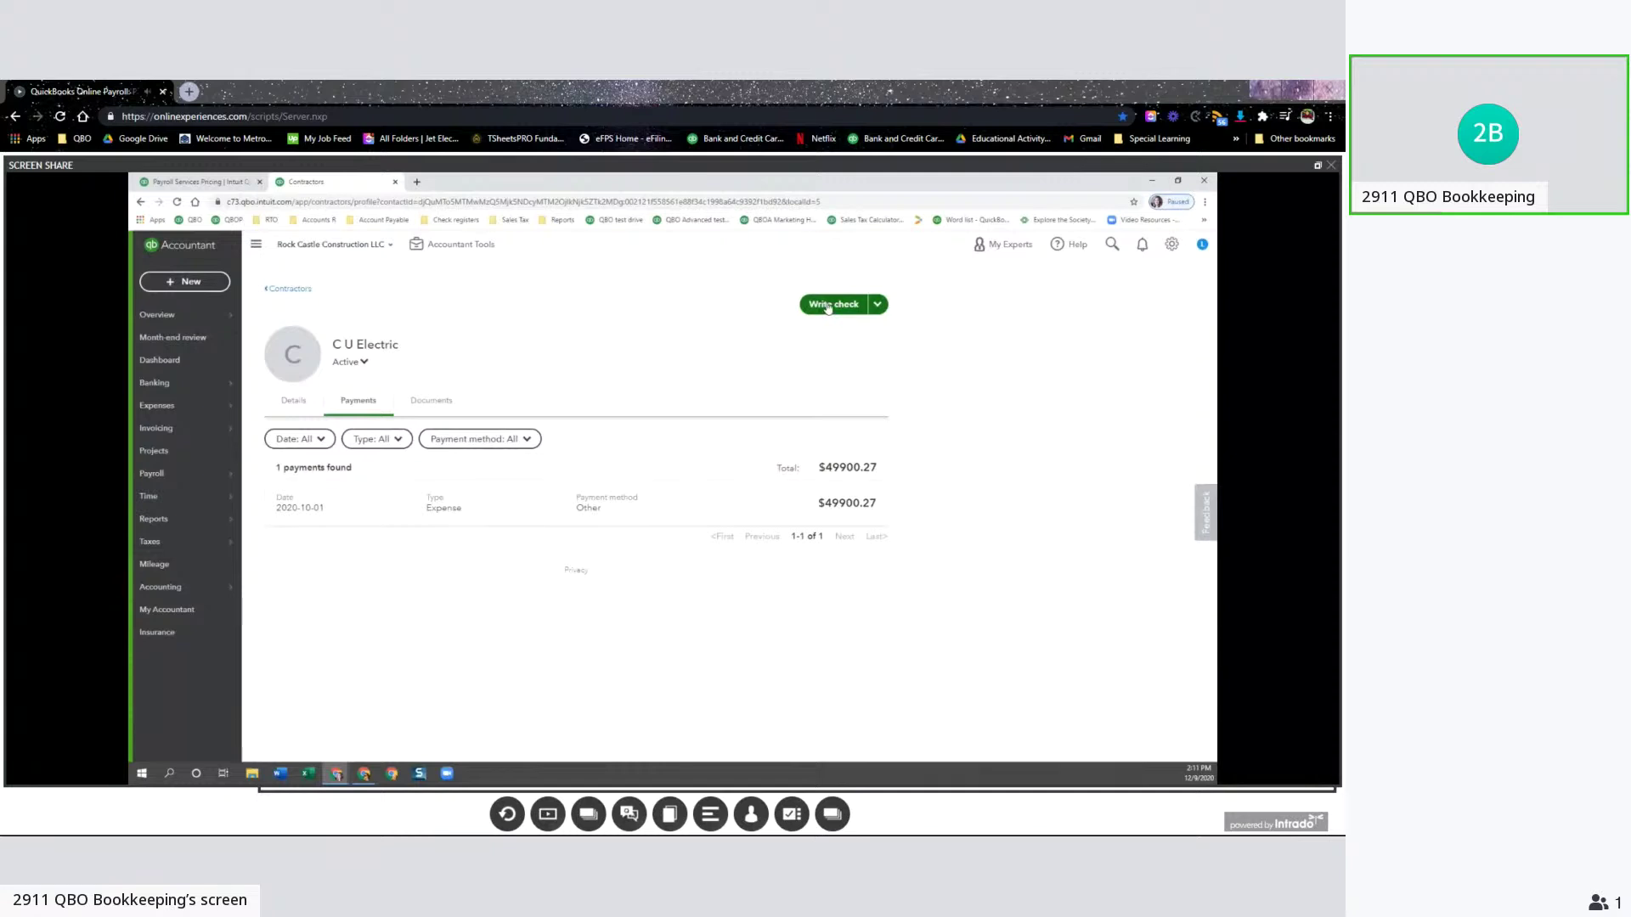
pyautogui.click(877, 304)
pyautogui.click(710, 364)
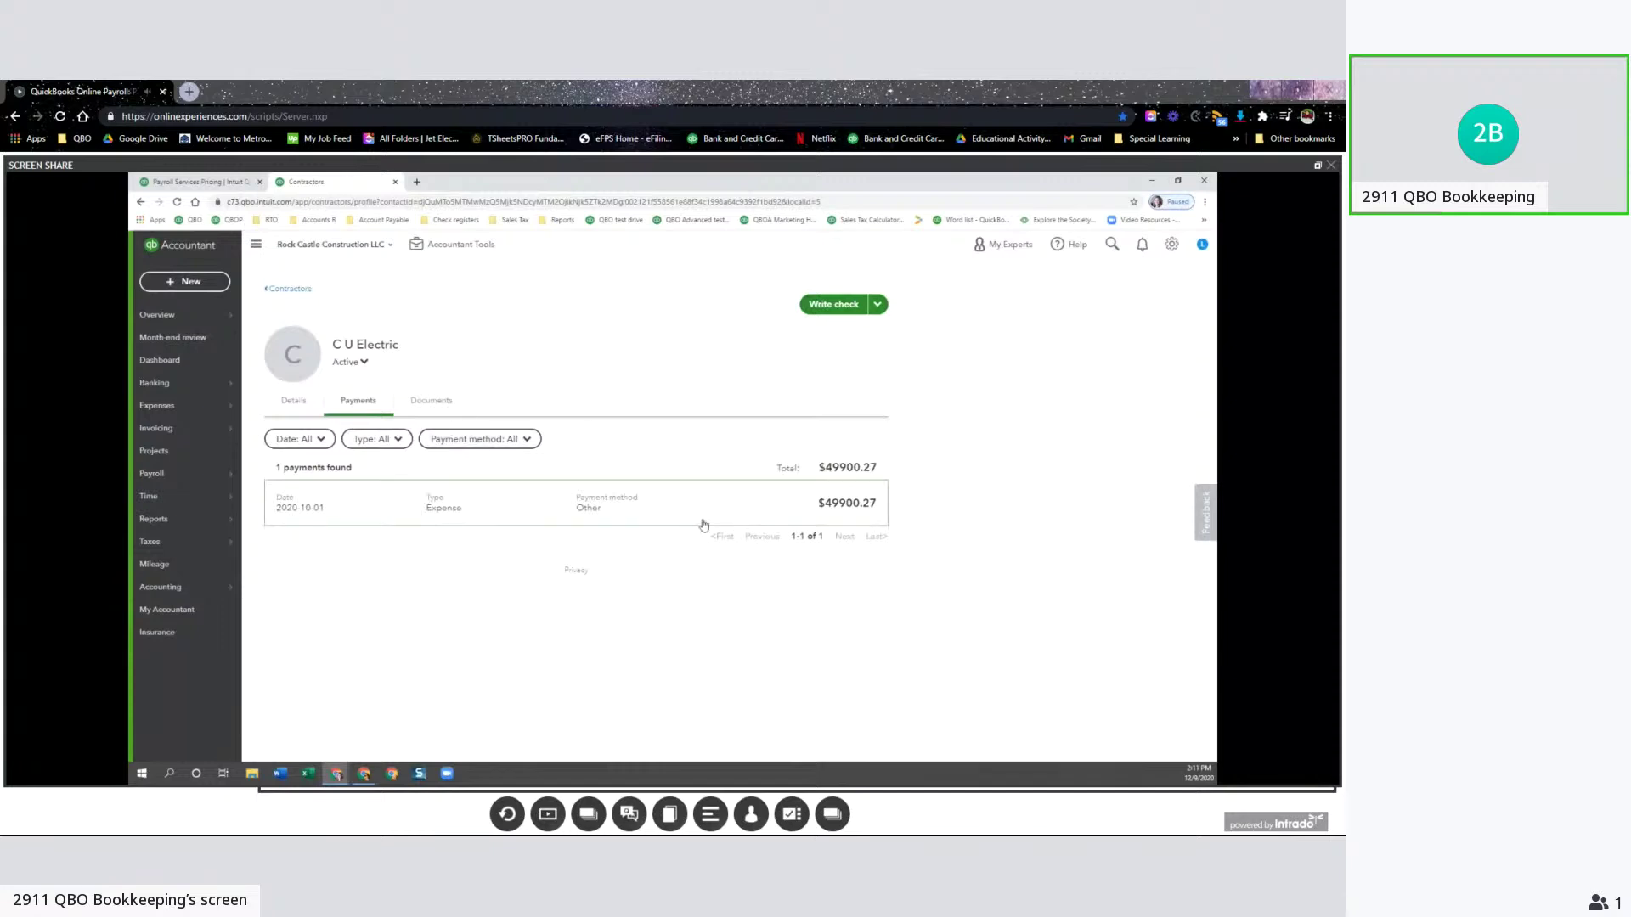
# Check the W-9 entry in C U Electric's documents.
pyautogui.click(439, 403)
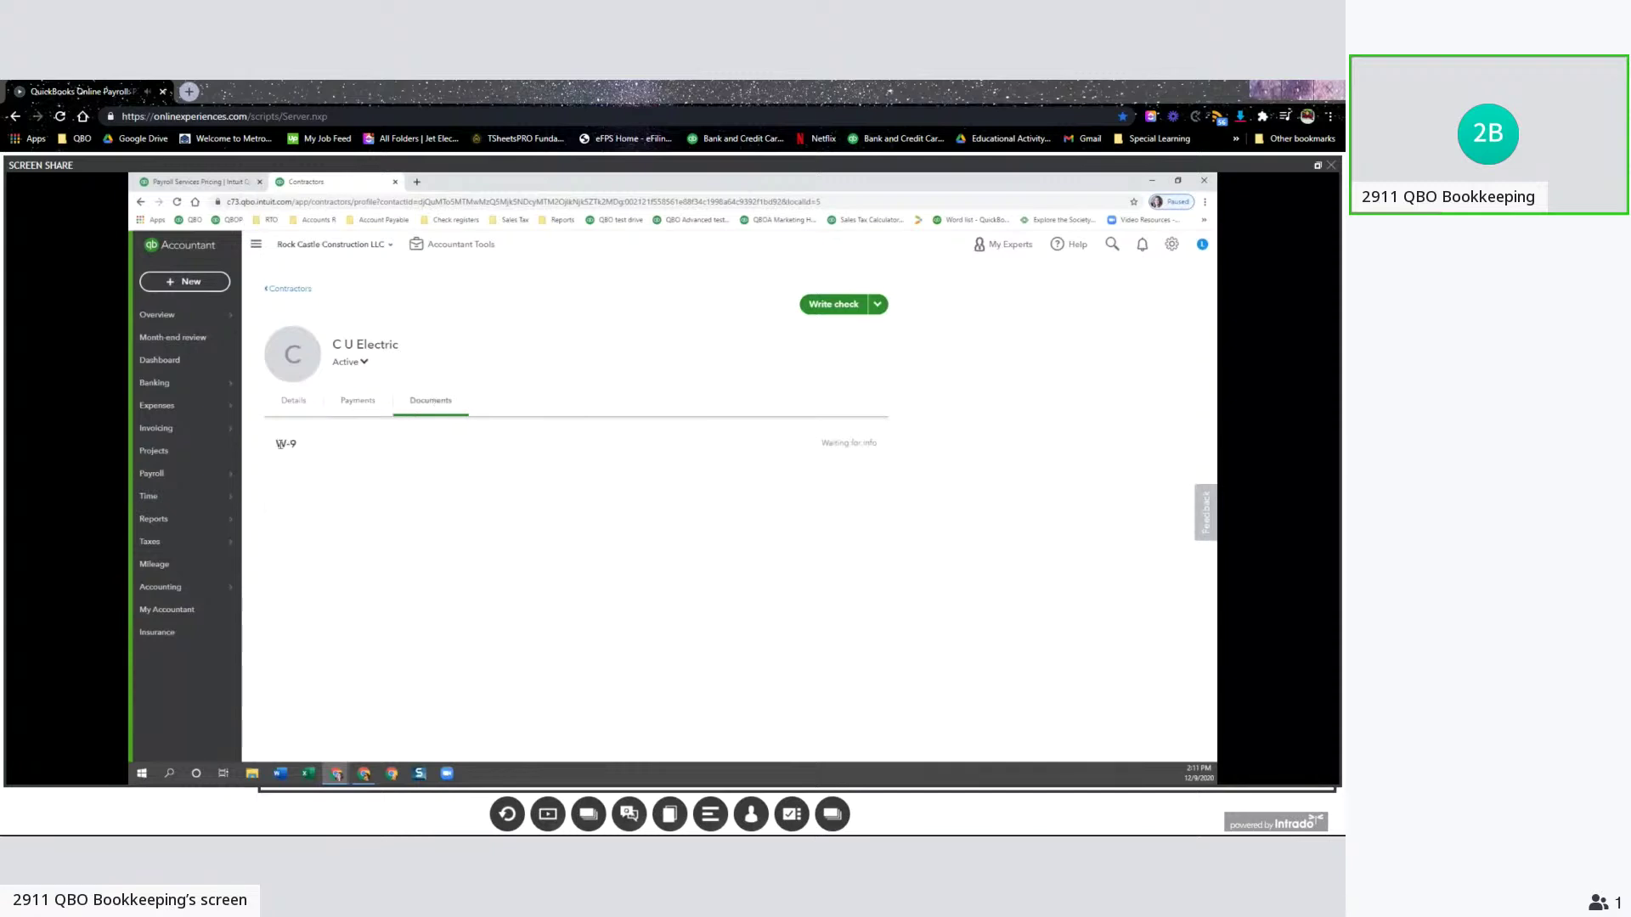
pyautogui.moveTo(274, 443); pyautogui.dragTo(311, 450)
pyautogui.click(740, 399)
# Return to the contractor list and open the vendor list.
pyautogui.click(293, 290)
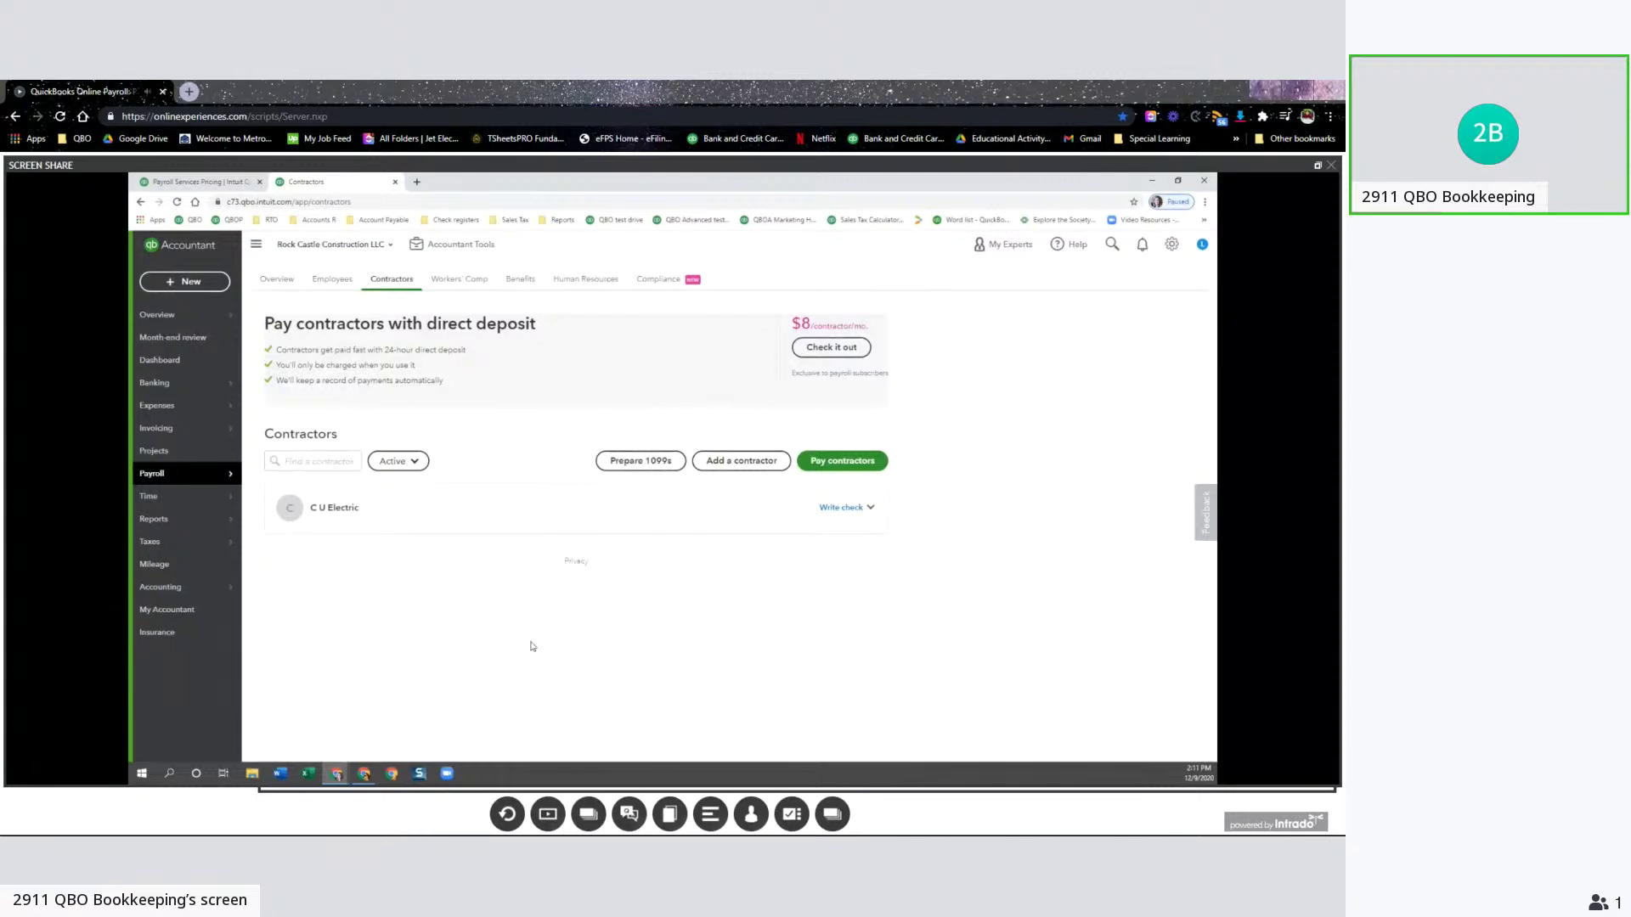
pyautogui.moveTo(174, 409)
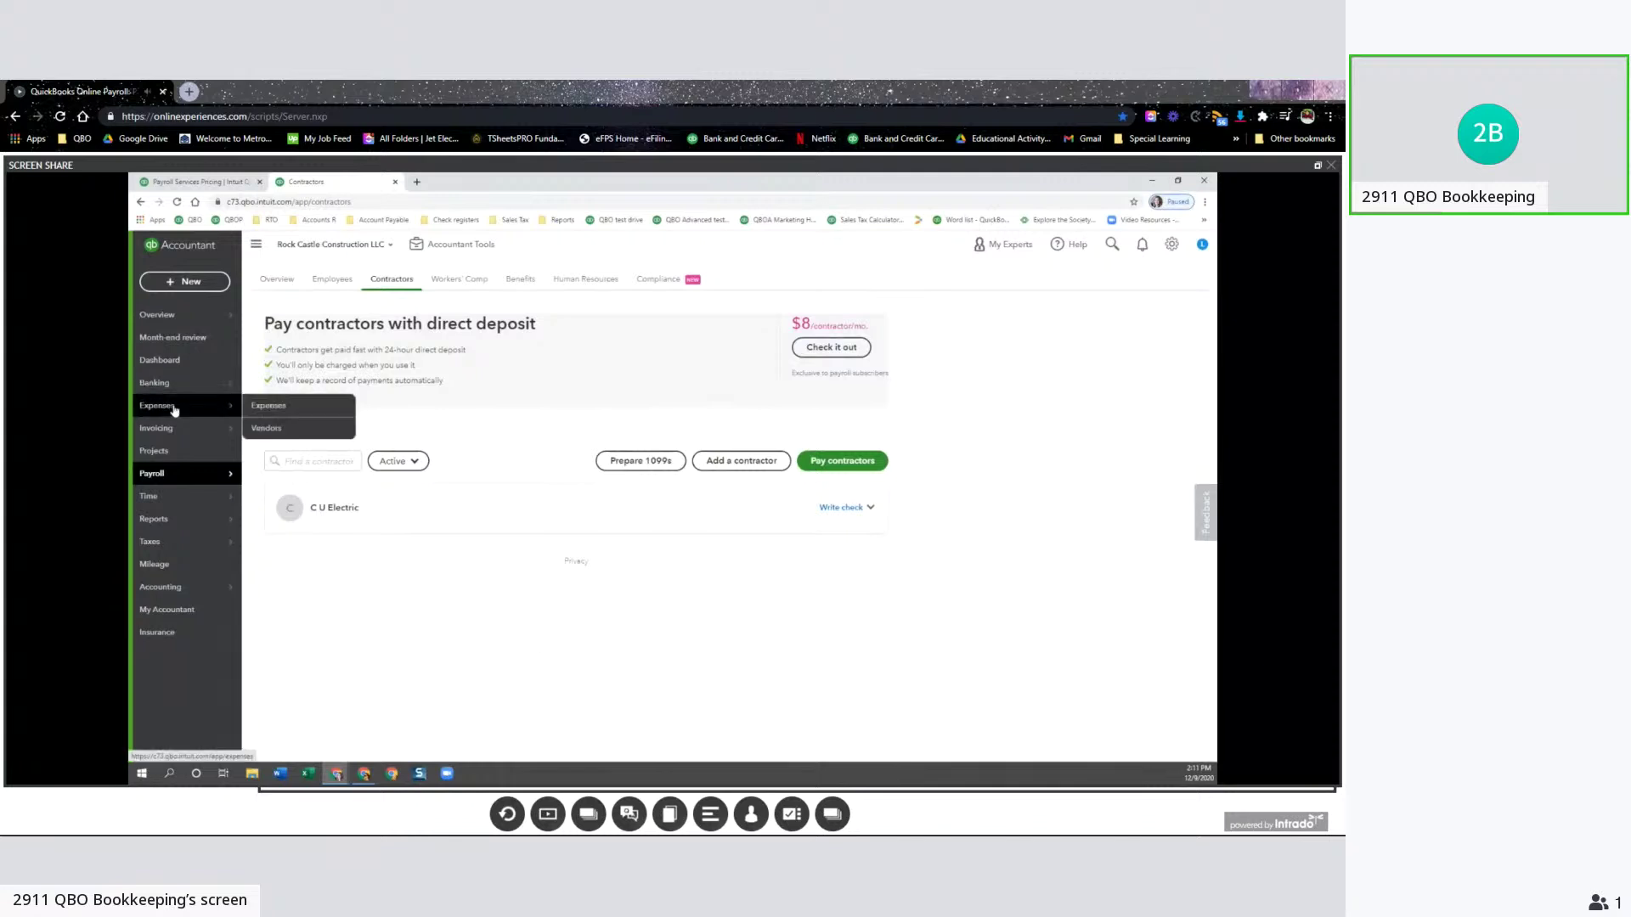
pyautogui.click(289, 434)
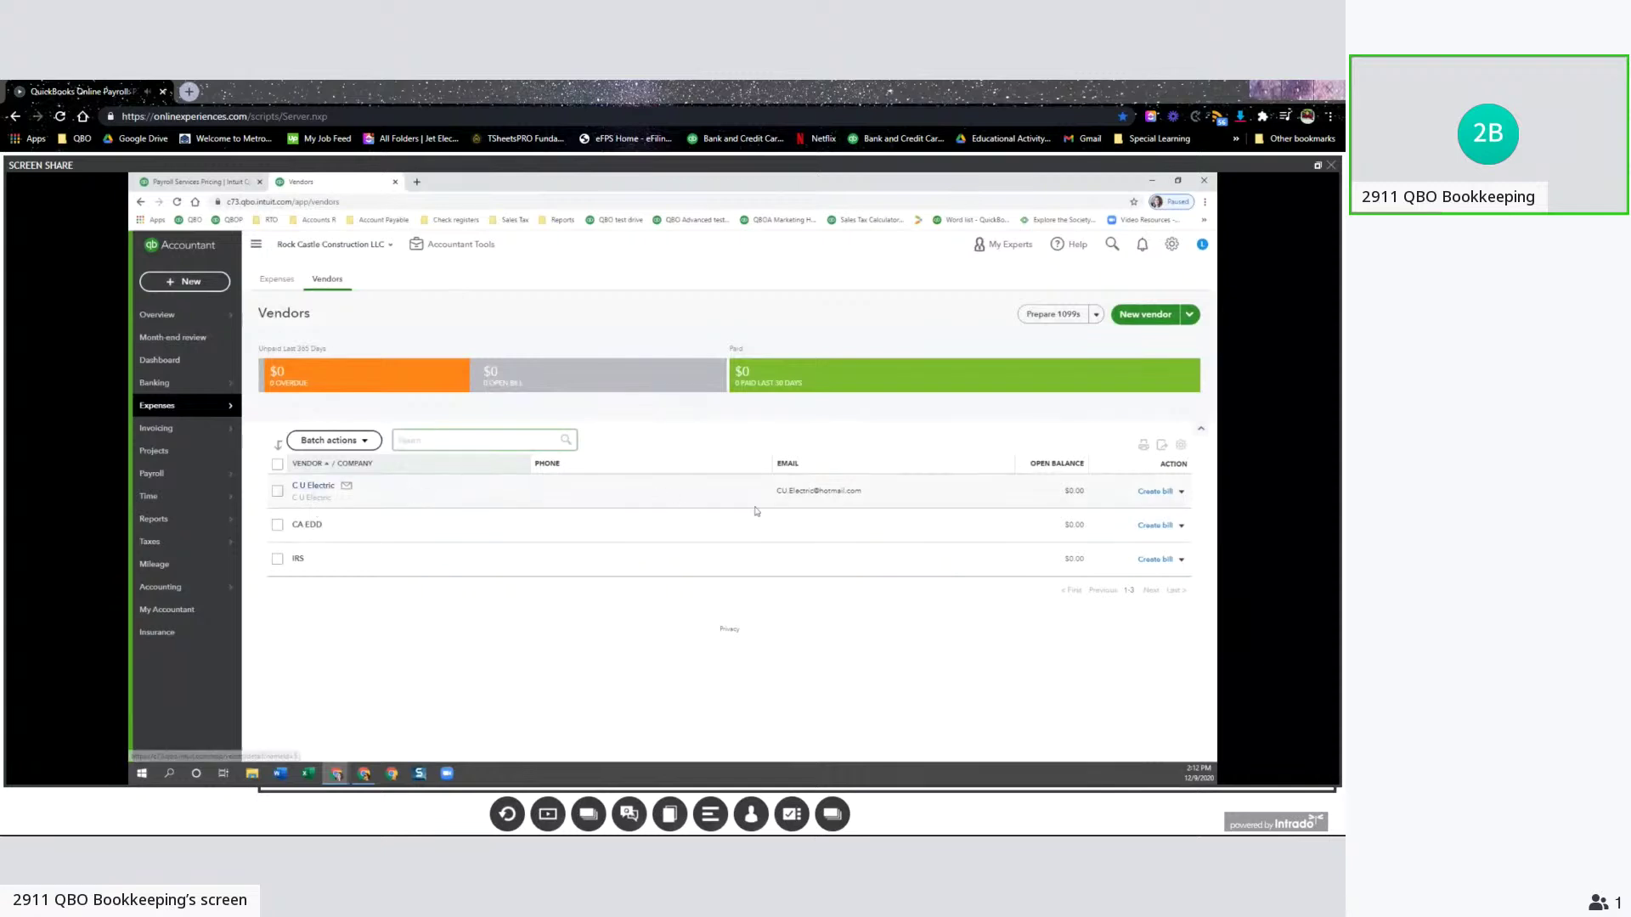
# Review the vendor information of C U Electric, including its 1099 payment tracking, and show the vendor list beside the record.
pyautogui.click(320, 487)
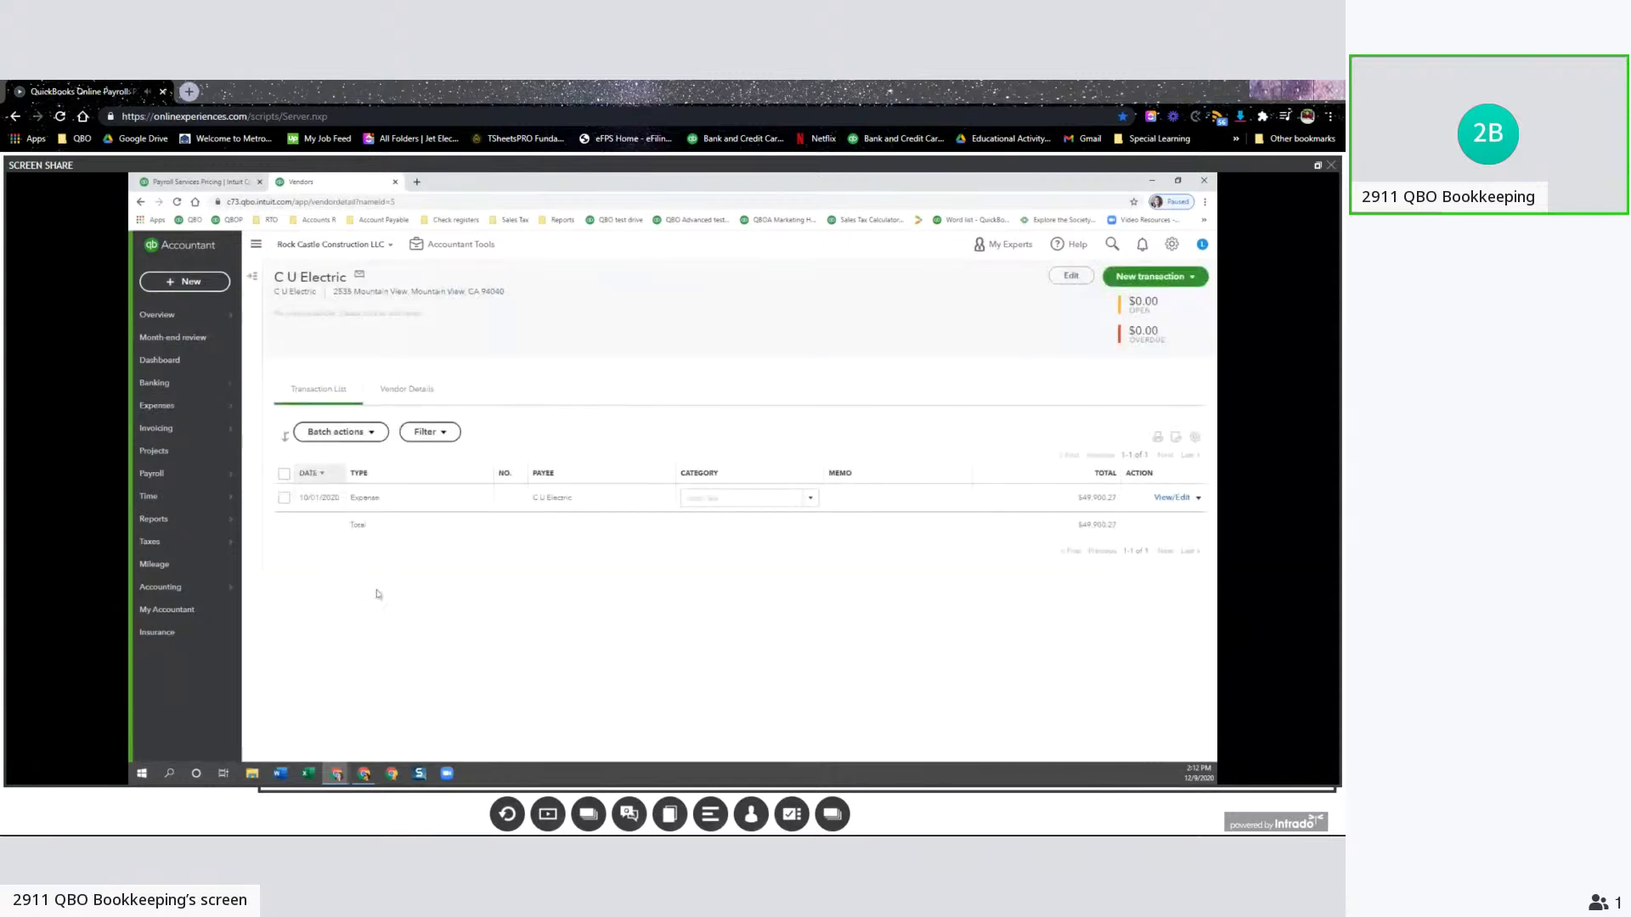
pyautogui.click(1059, 279)
pyautogui.scroll(-2, 711, 567)
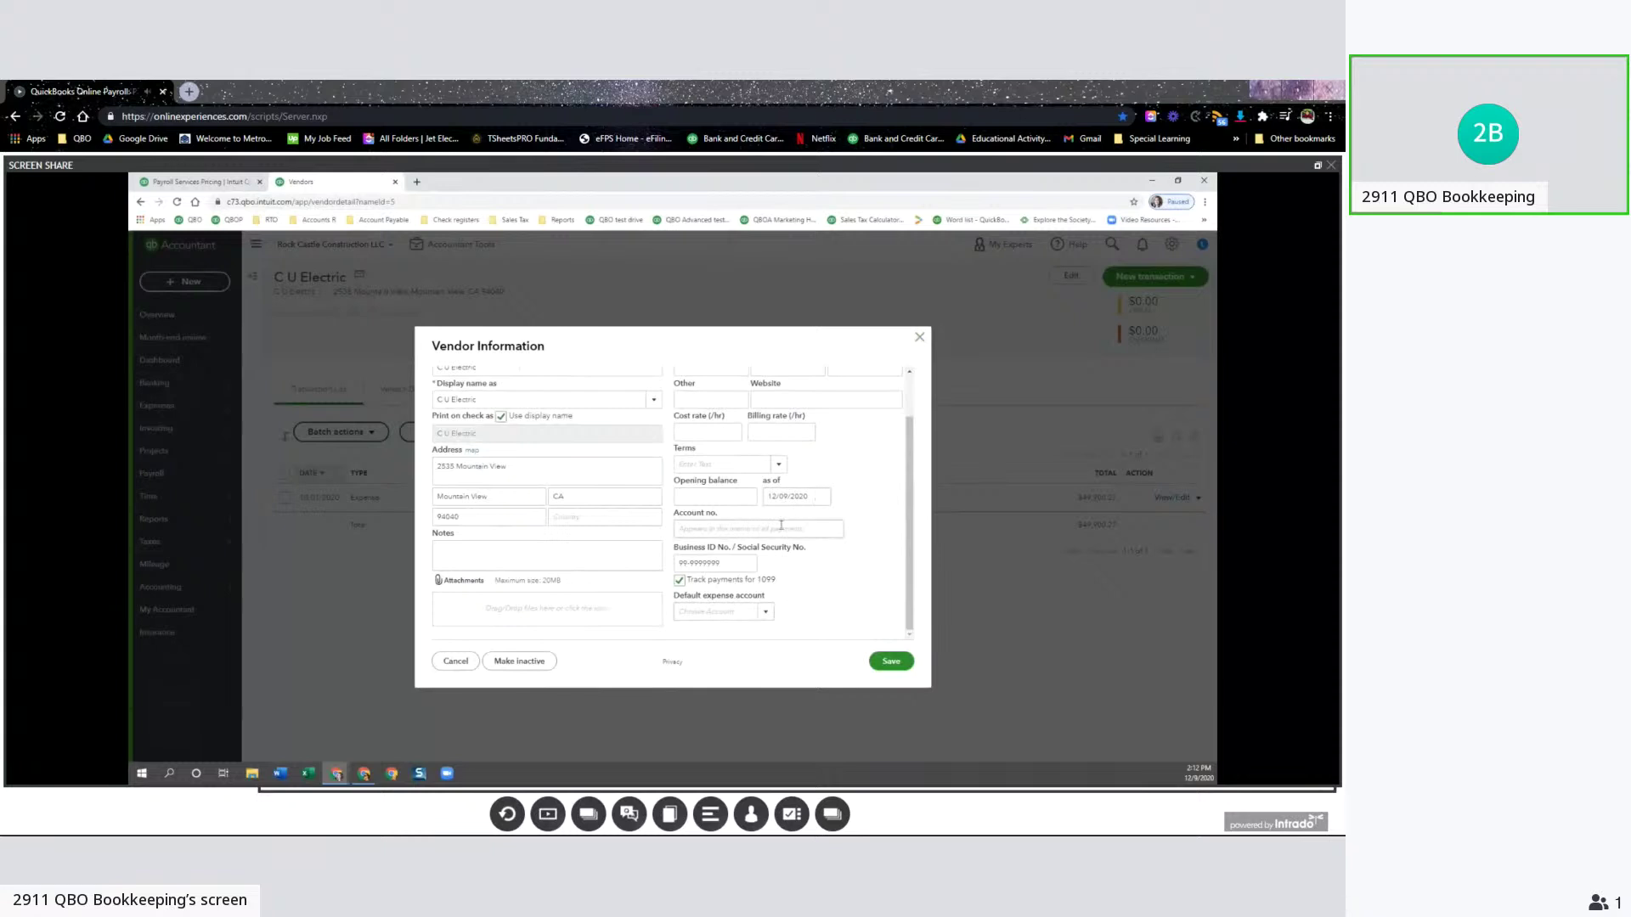
pyautogui.click(919, 339)
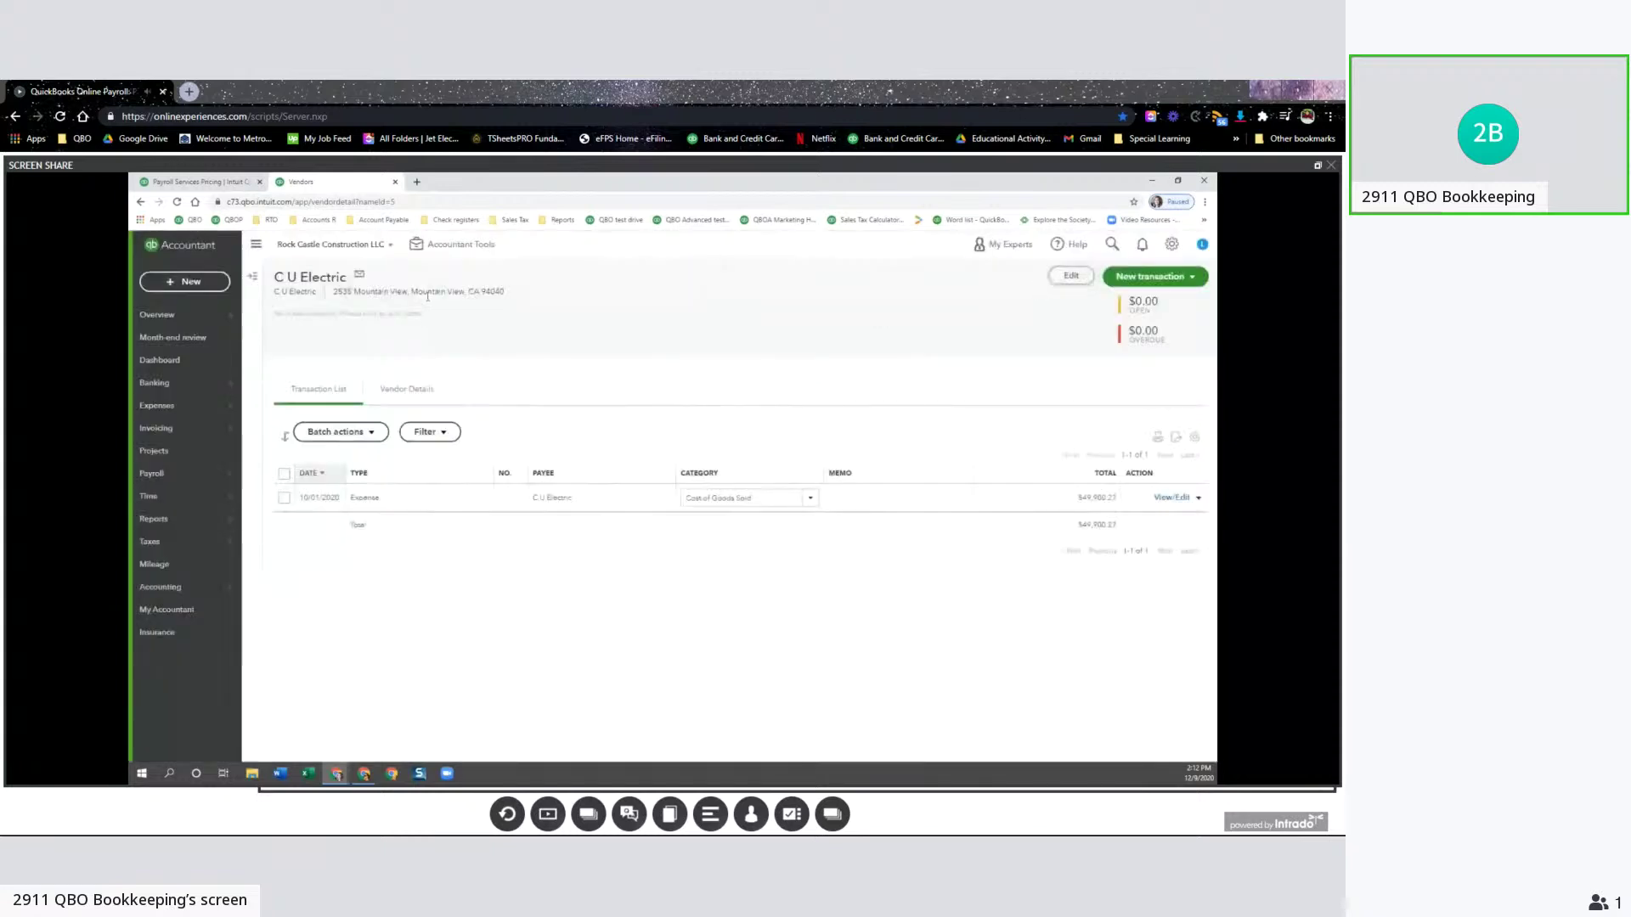
pyautogui.click(253, 278)
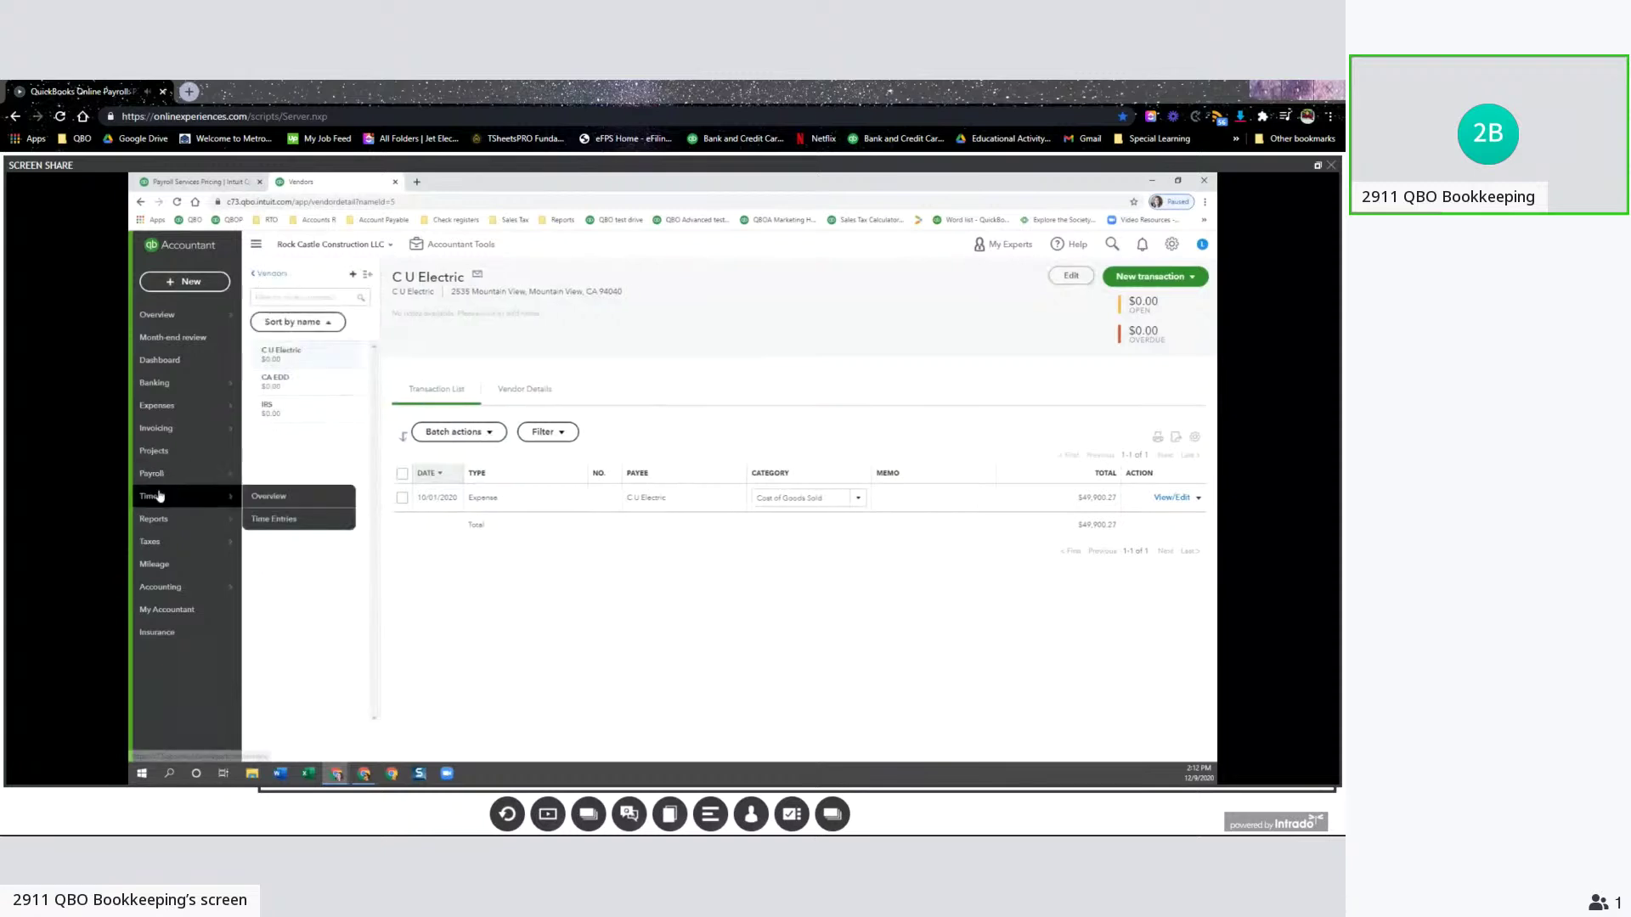
# Revisit the payroll contractor list and check the status filter choices of the employee list.
pyautogui.moveTo(159, 471)
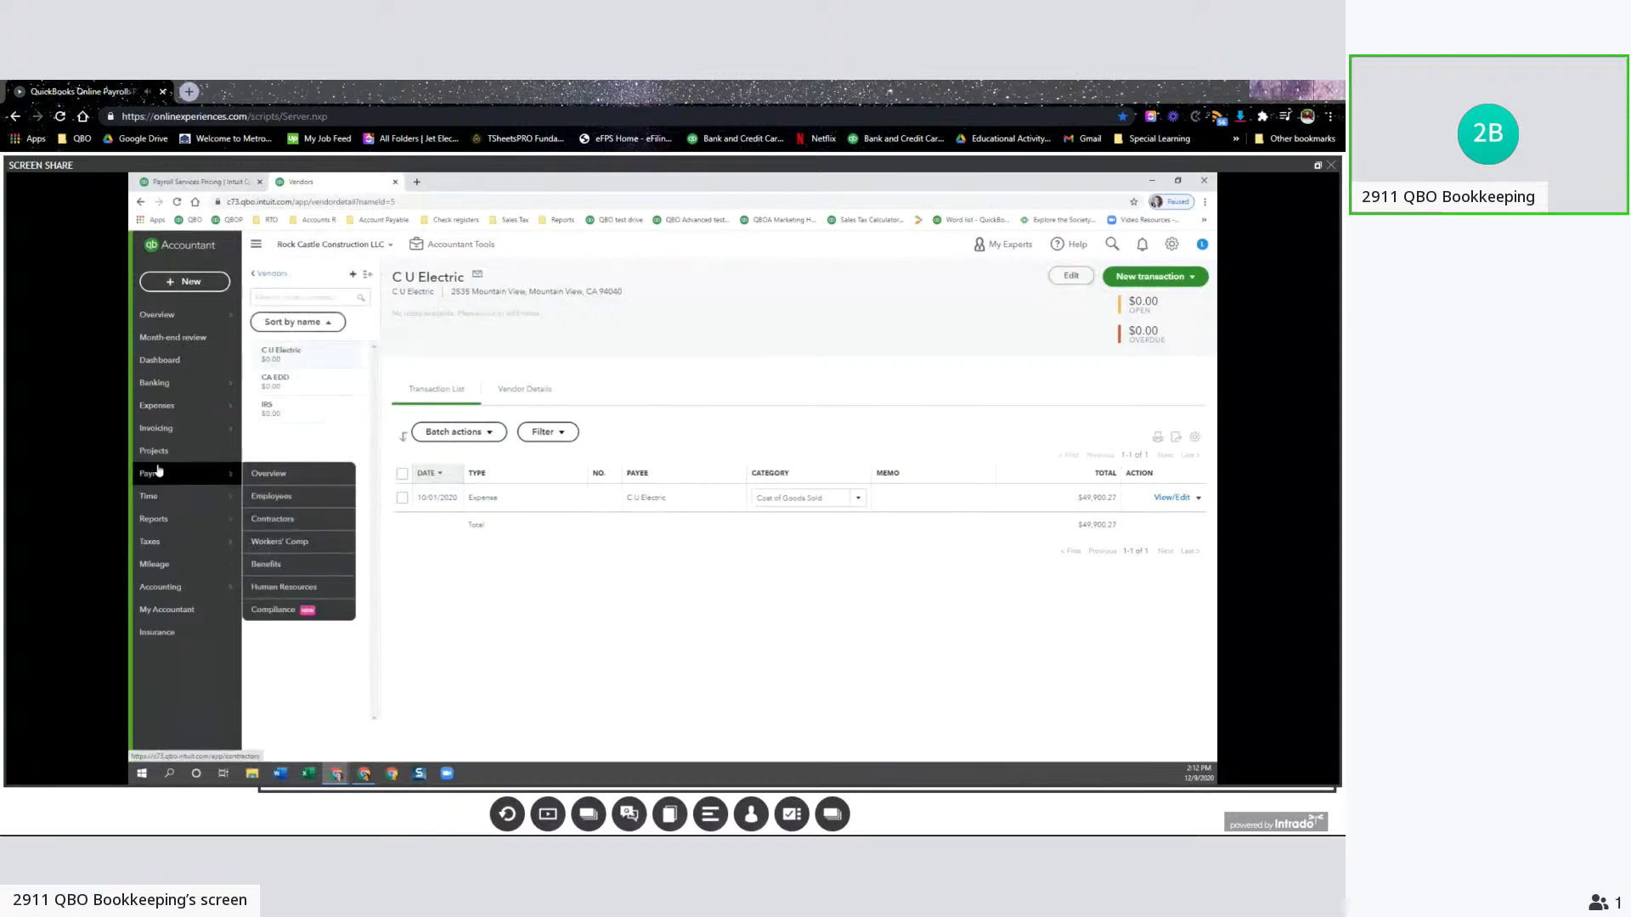
pyautogui.click(263, 519)
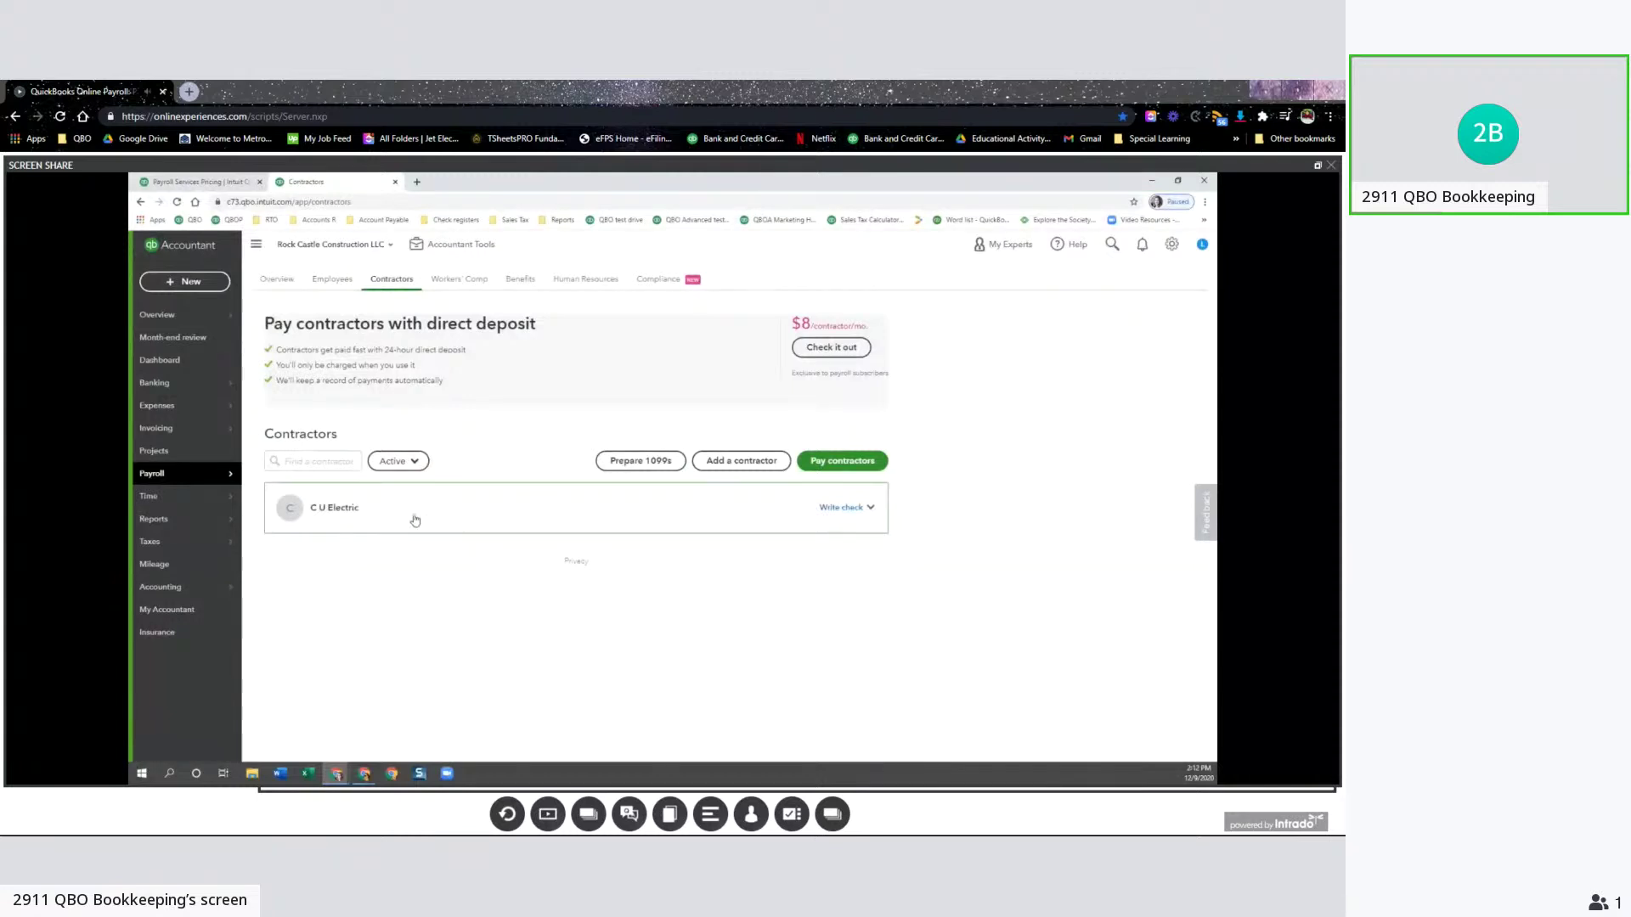
pyautogui.click(330, 283)
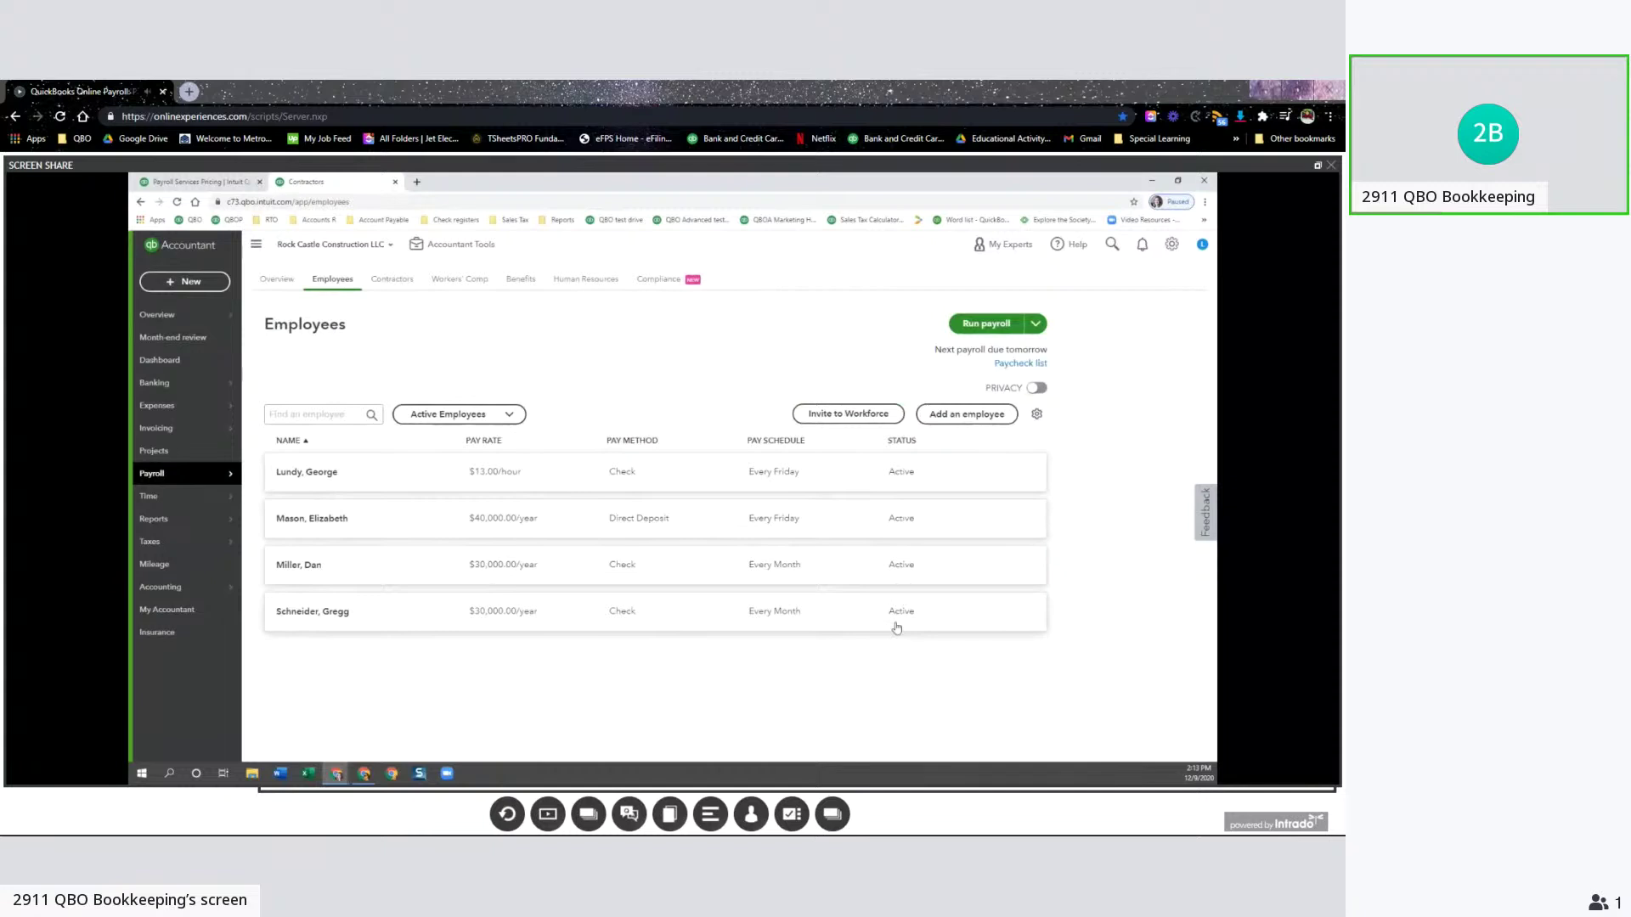
pyautogui.click(447, 414)
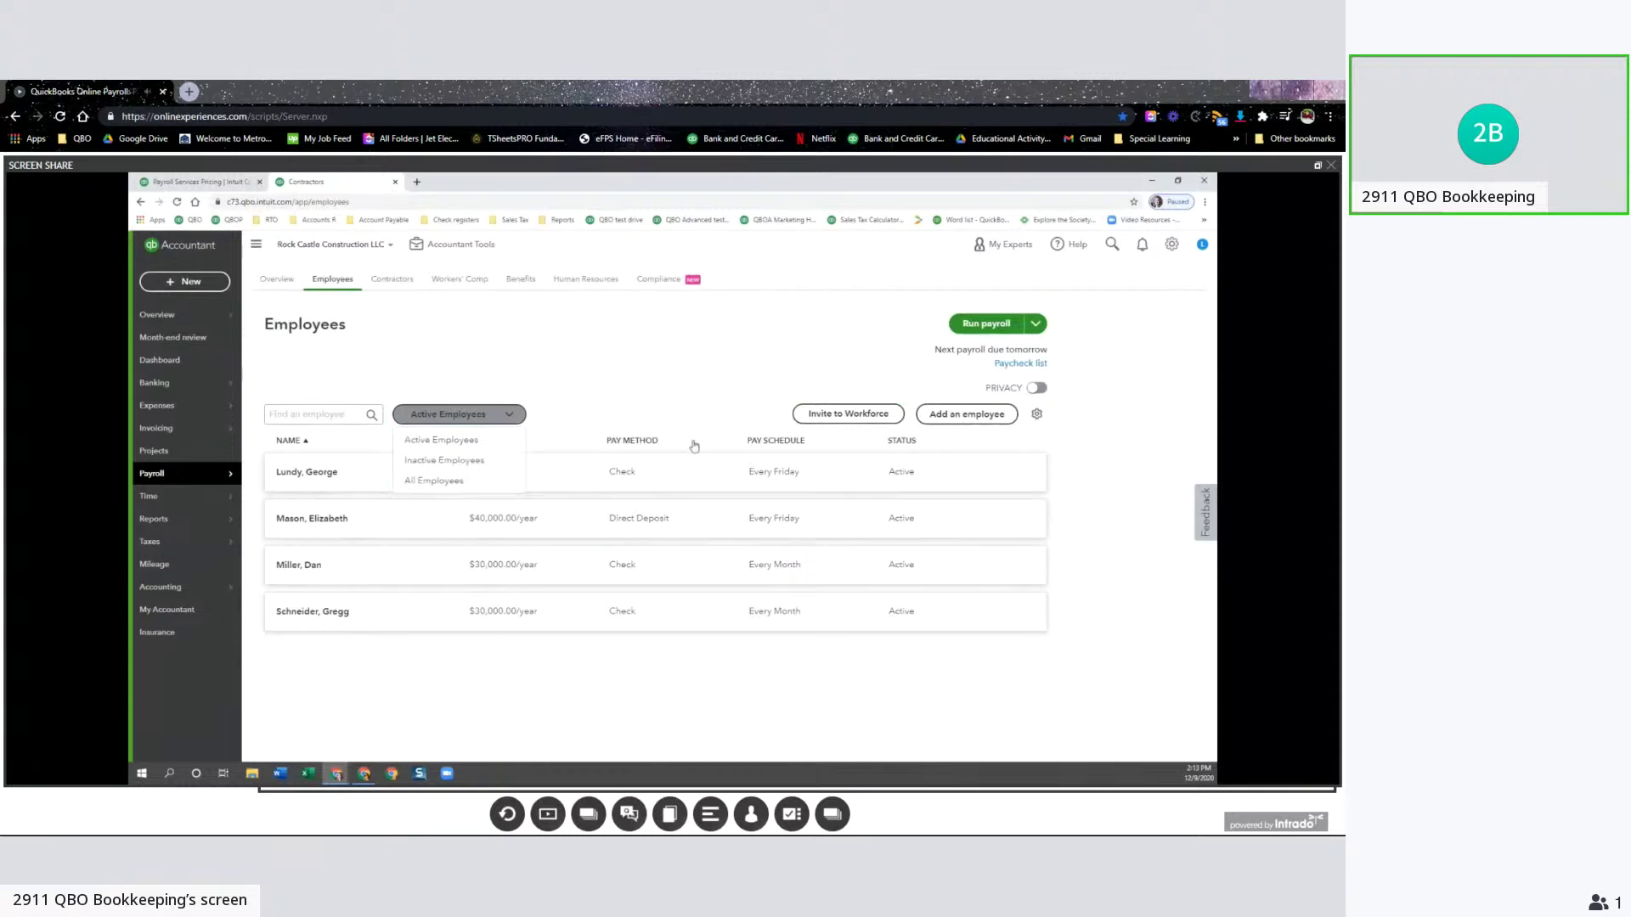
pyautogui.click(642, 413)
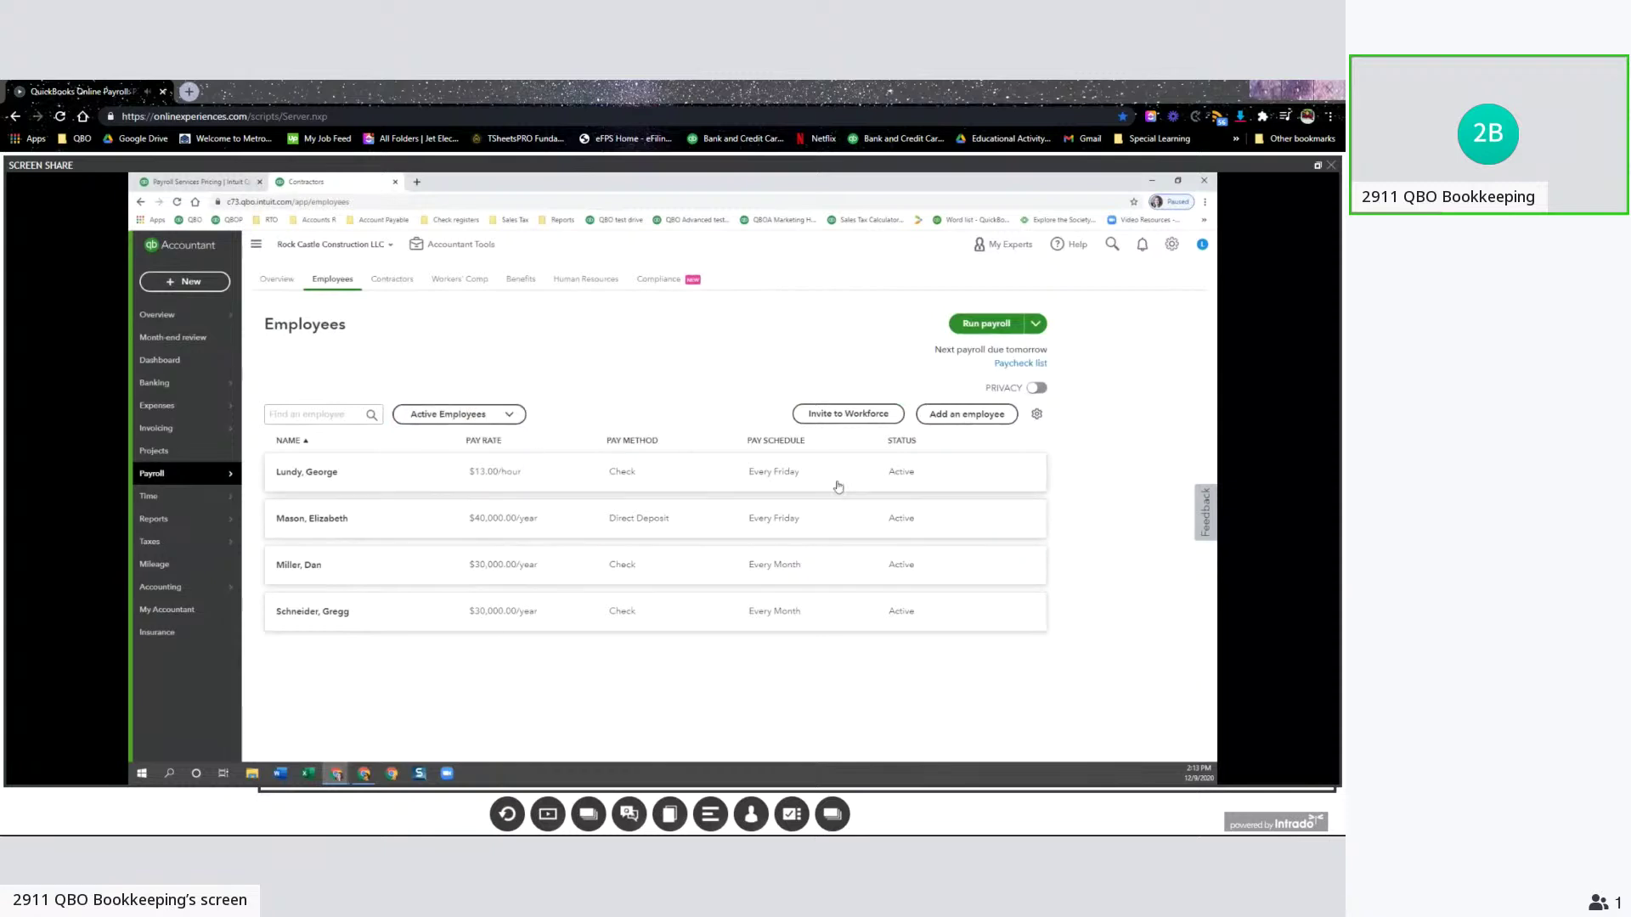
# Set the employment status of the hourly-paid employee to Not On Payroll and save the record.
pyautogui.click(906, 474)
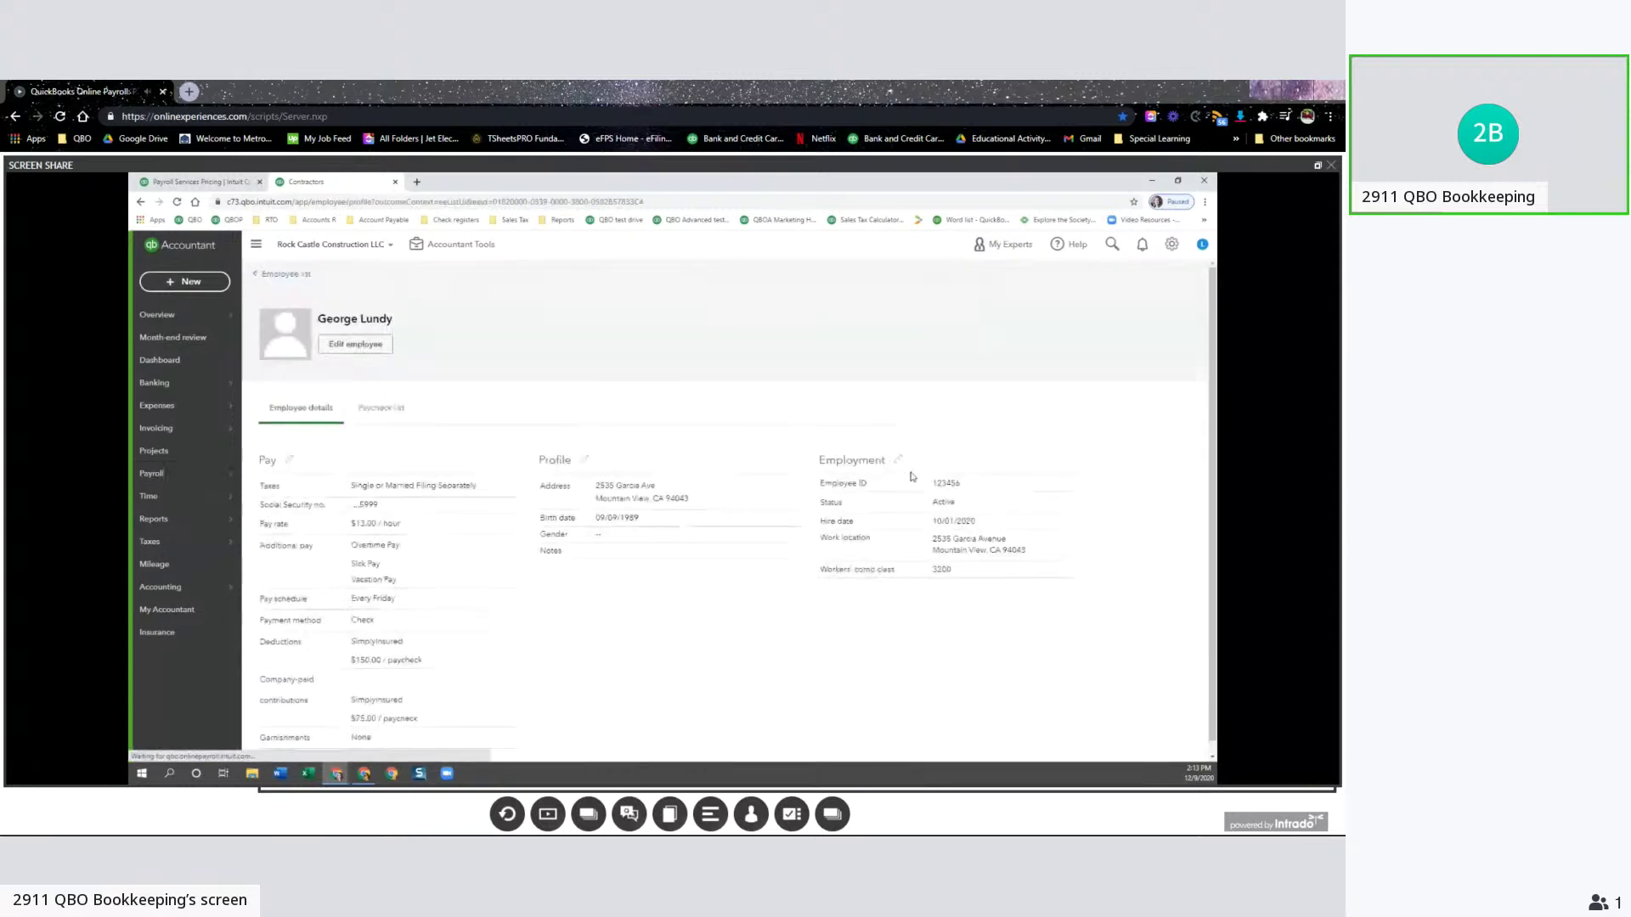
pyautogui.click(898, 460)
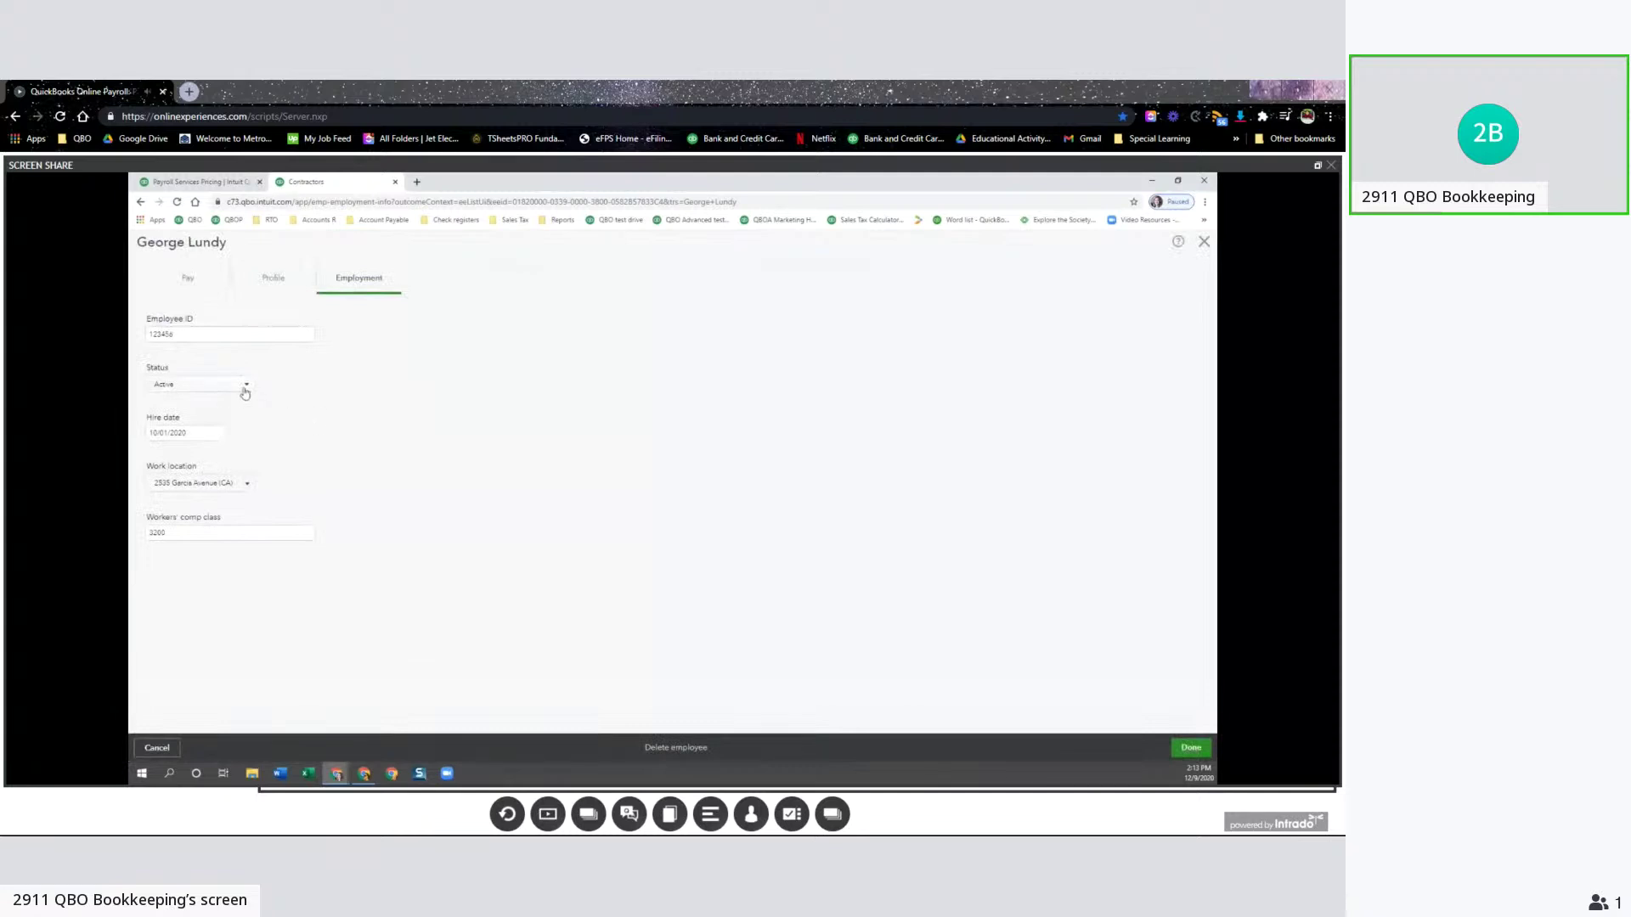
pyautogui.click(246, 385)
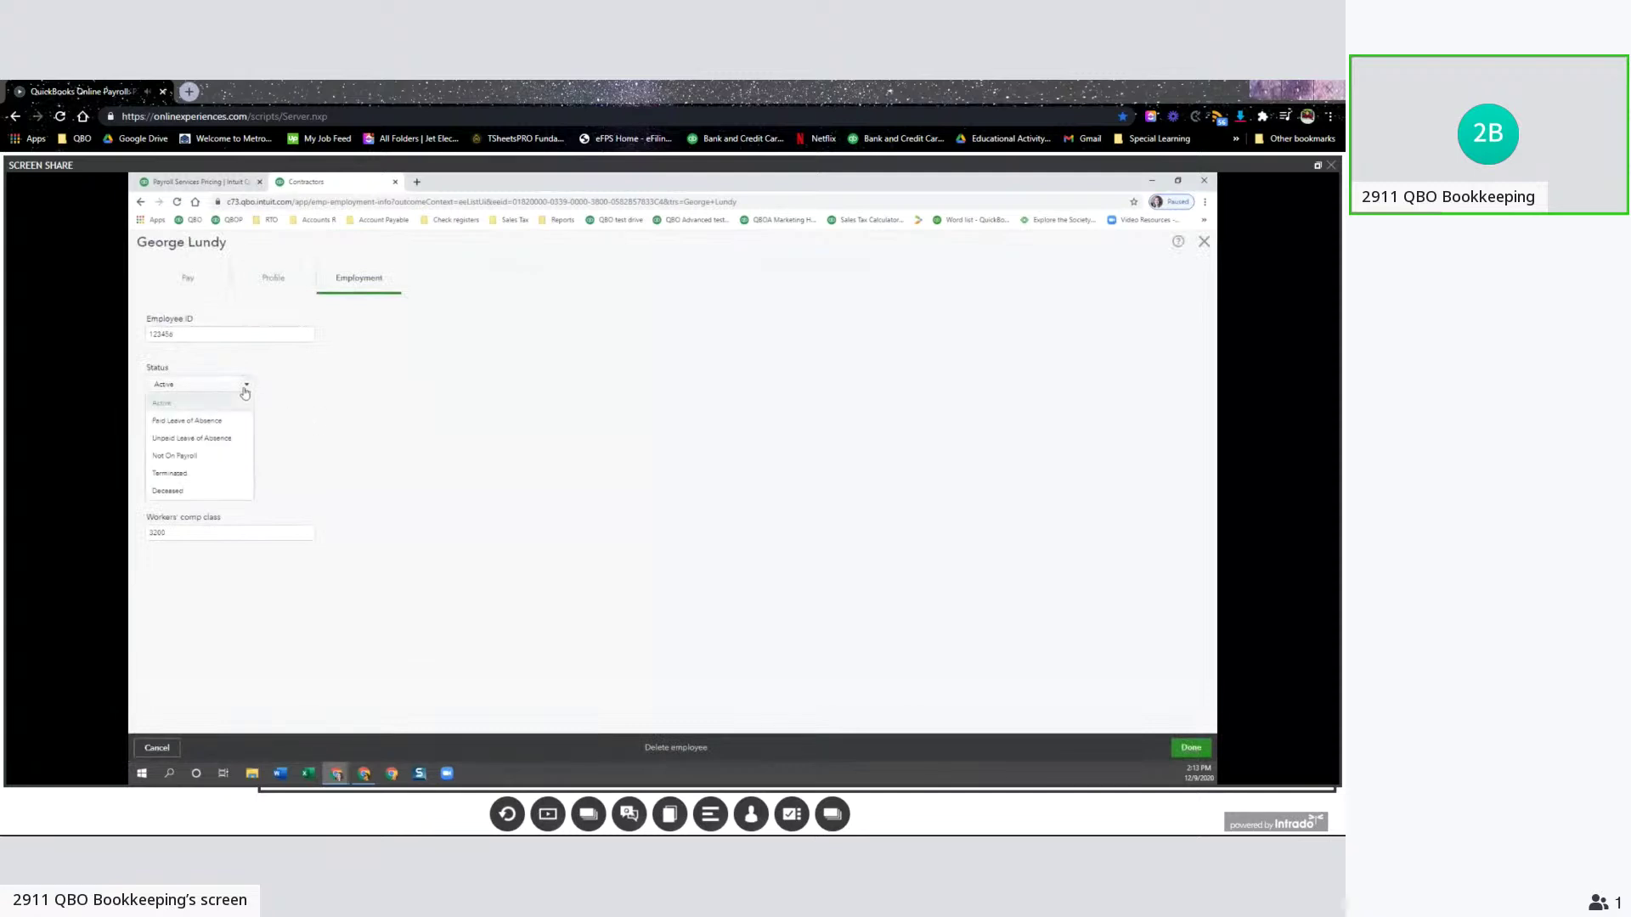
pyautogui.click(210, 456)
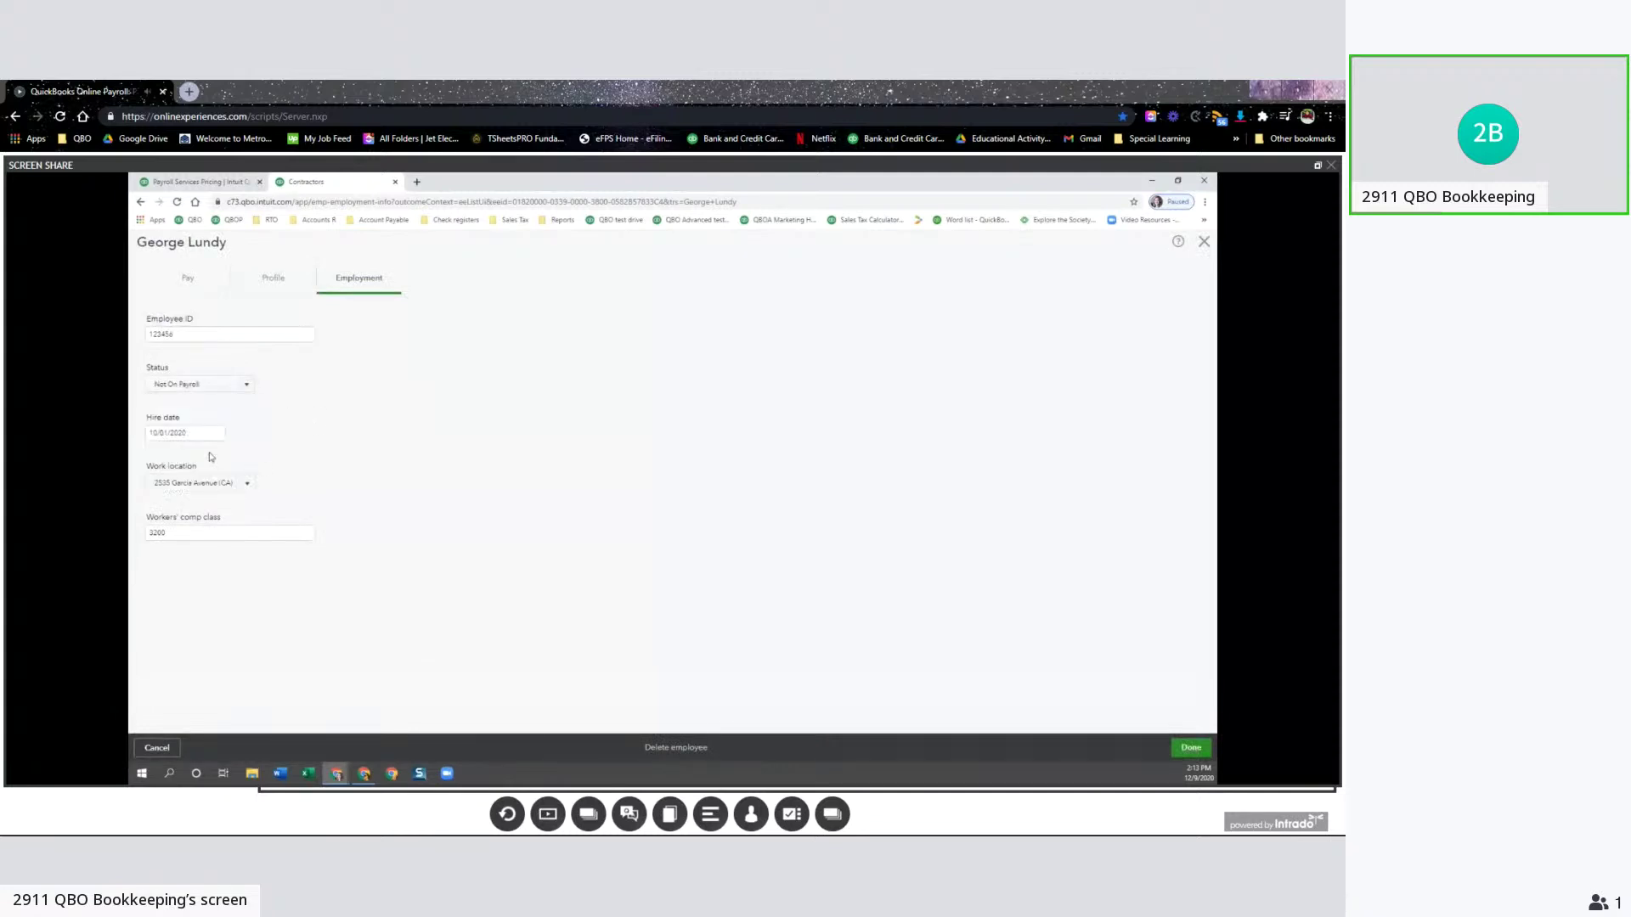
pyautogui.click(1180, 744)
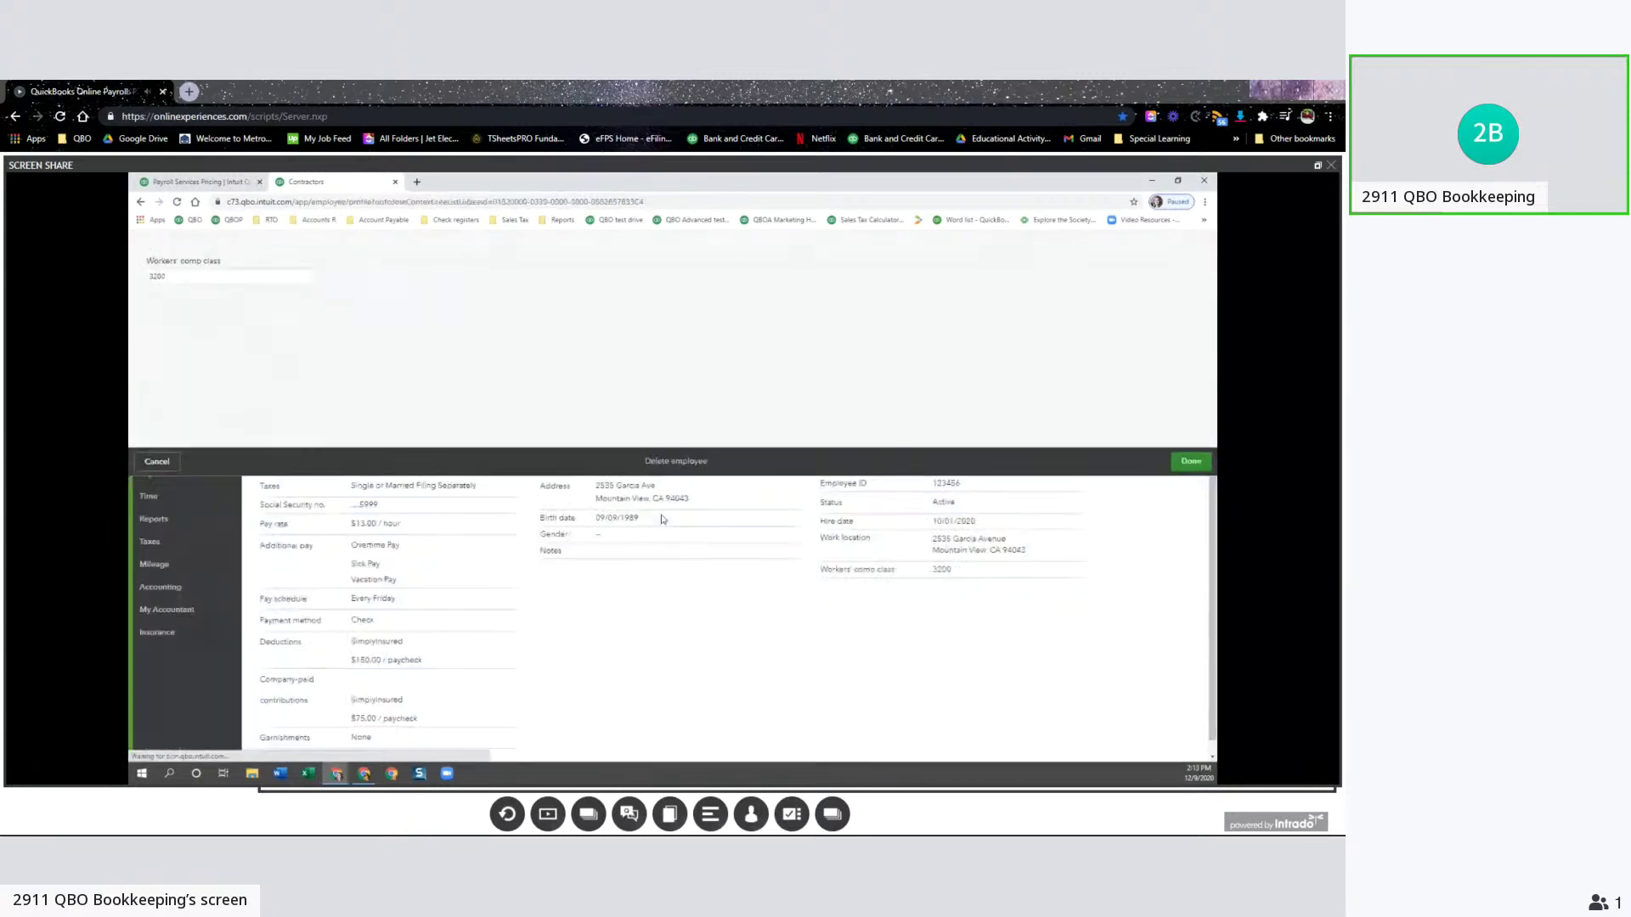
# Return to the employee list and filter it to Inactive Employees.
pyautogui.click(291, 277)
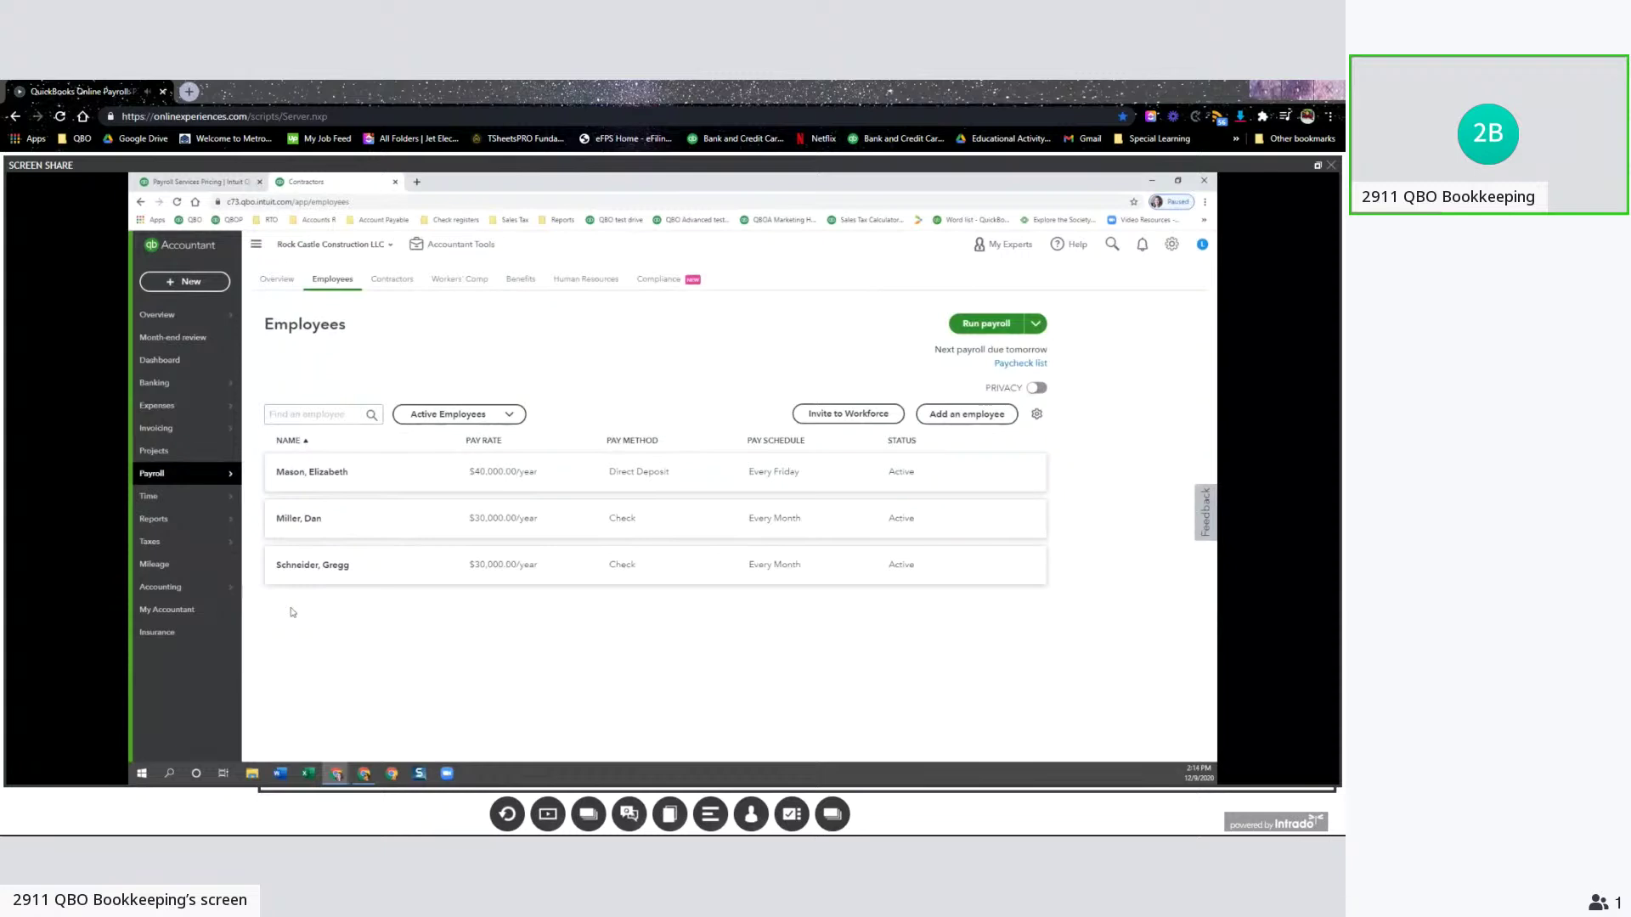
pyautogui.click(514, 417)
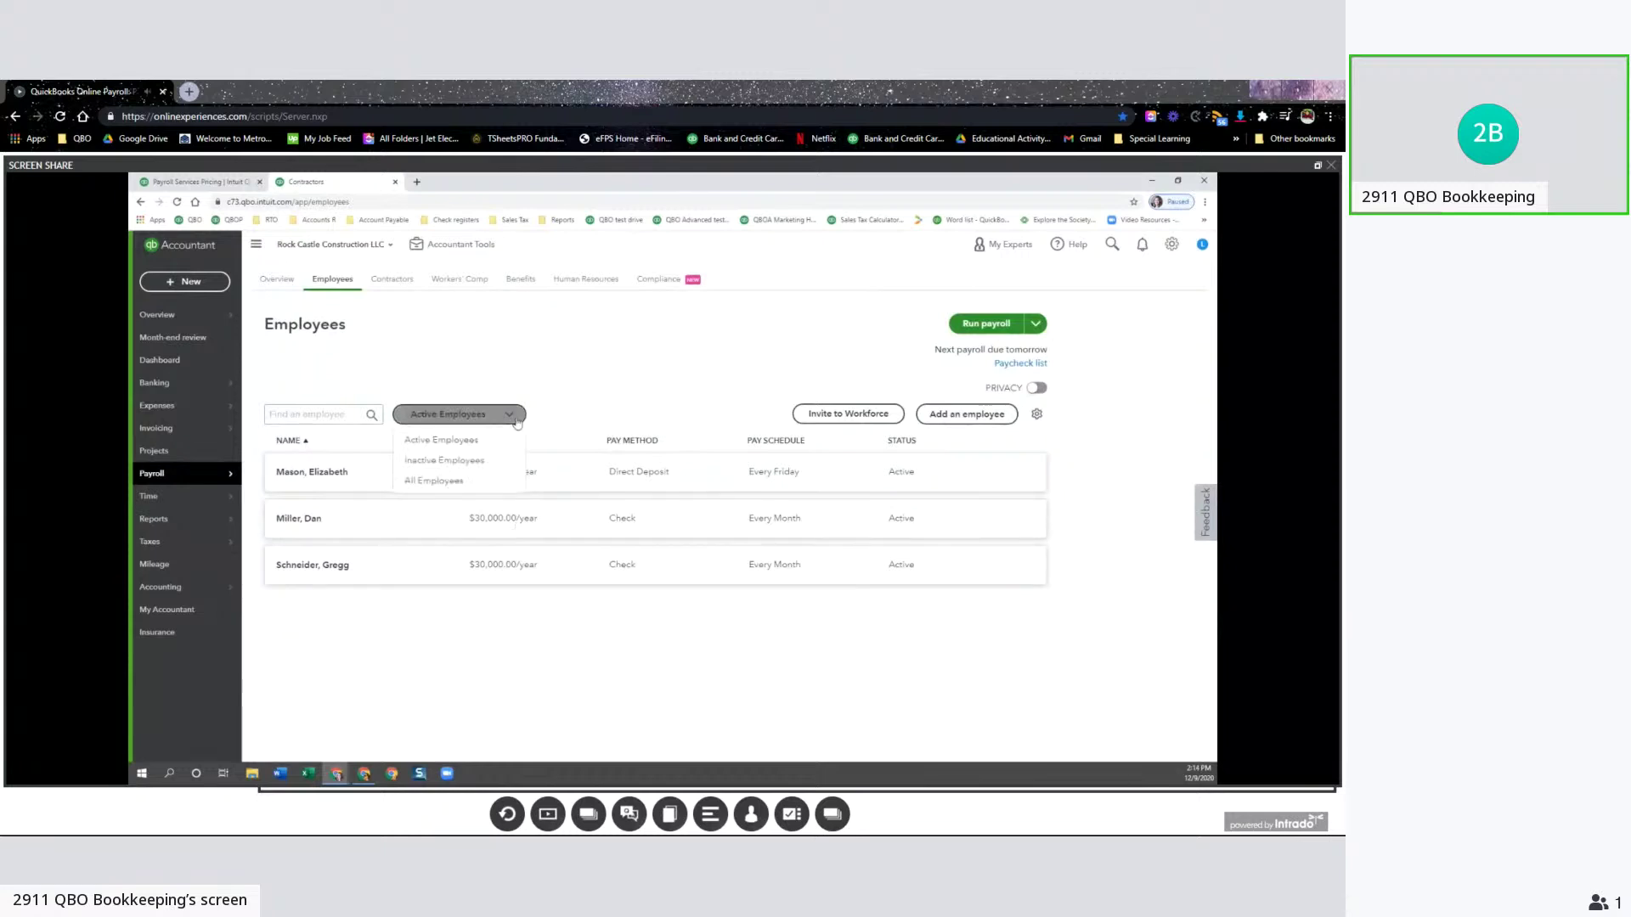
pyautogui.click(472, 471)
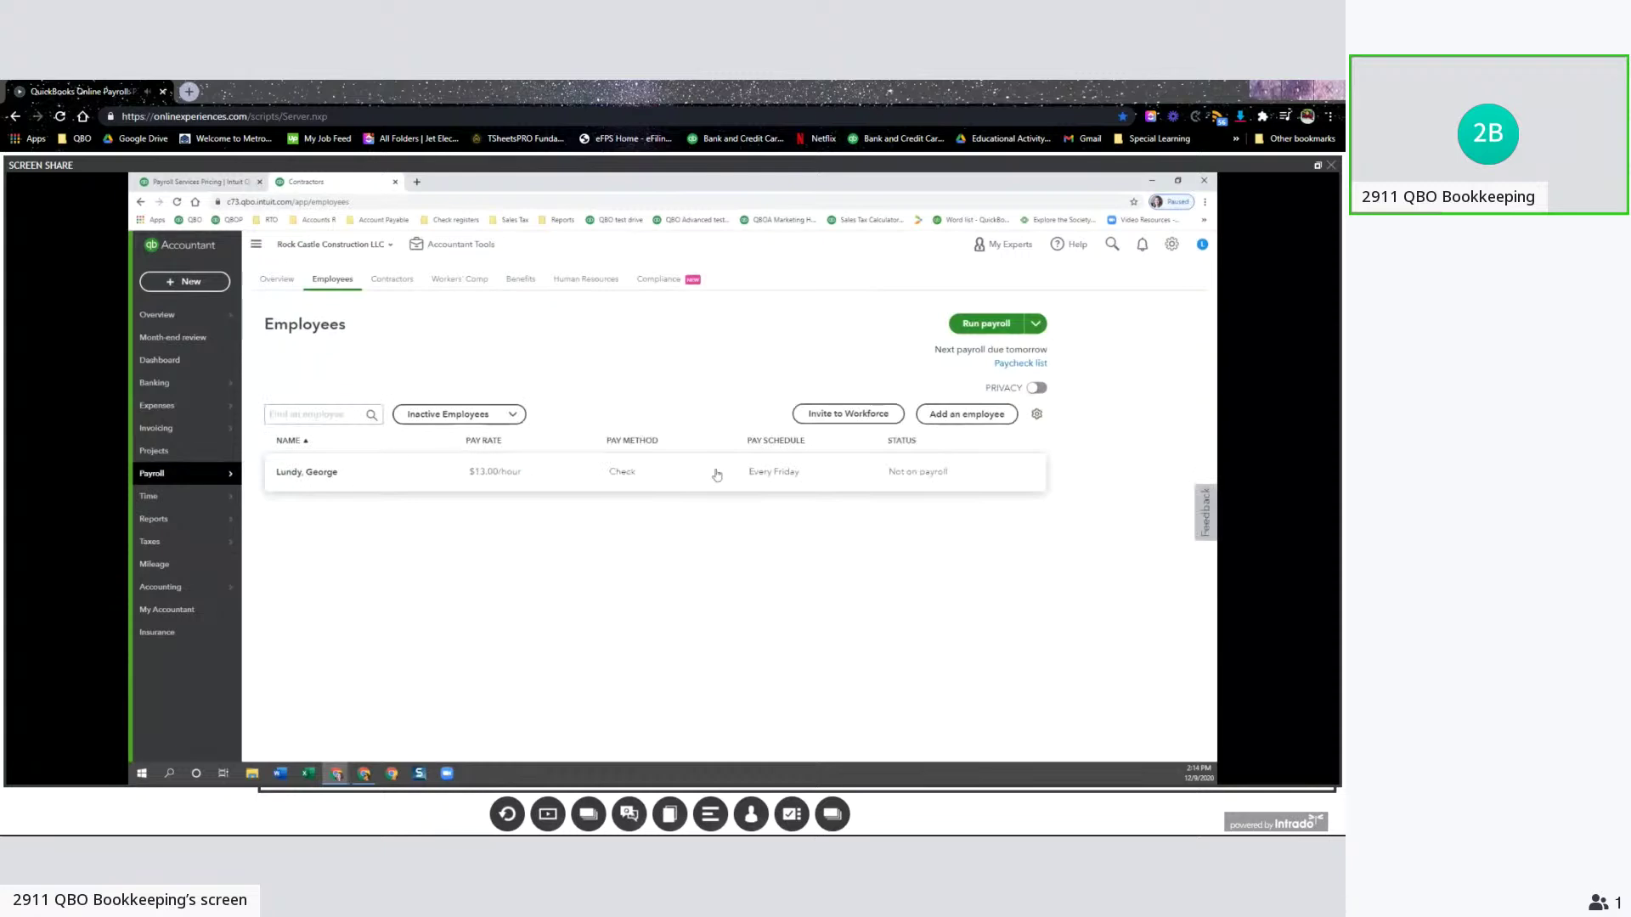
# Set the employment status of the inactive employee back to Active and save the record.
pyautogui.click(325, 473)
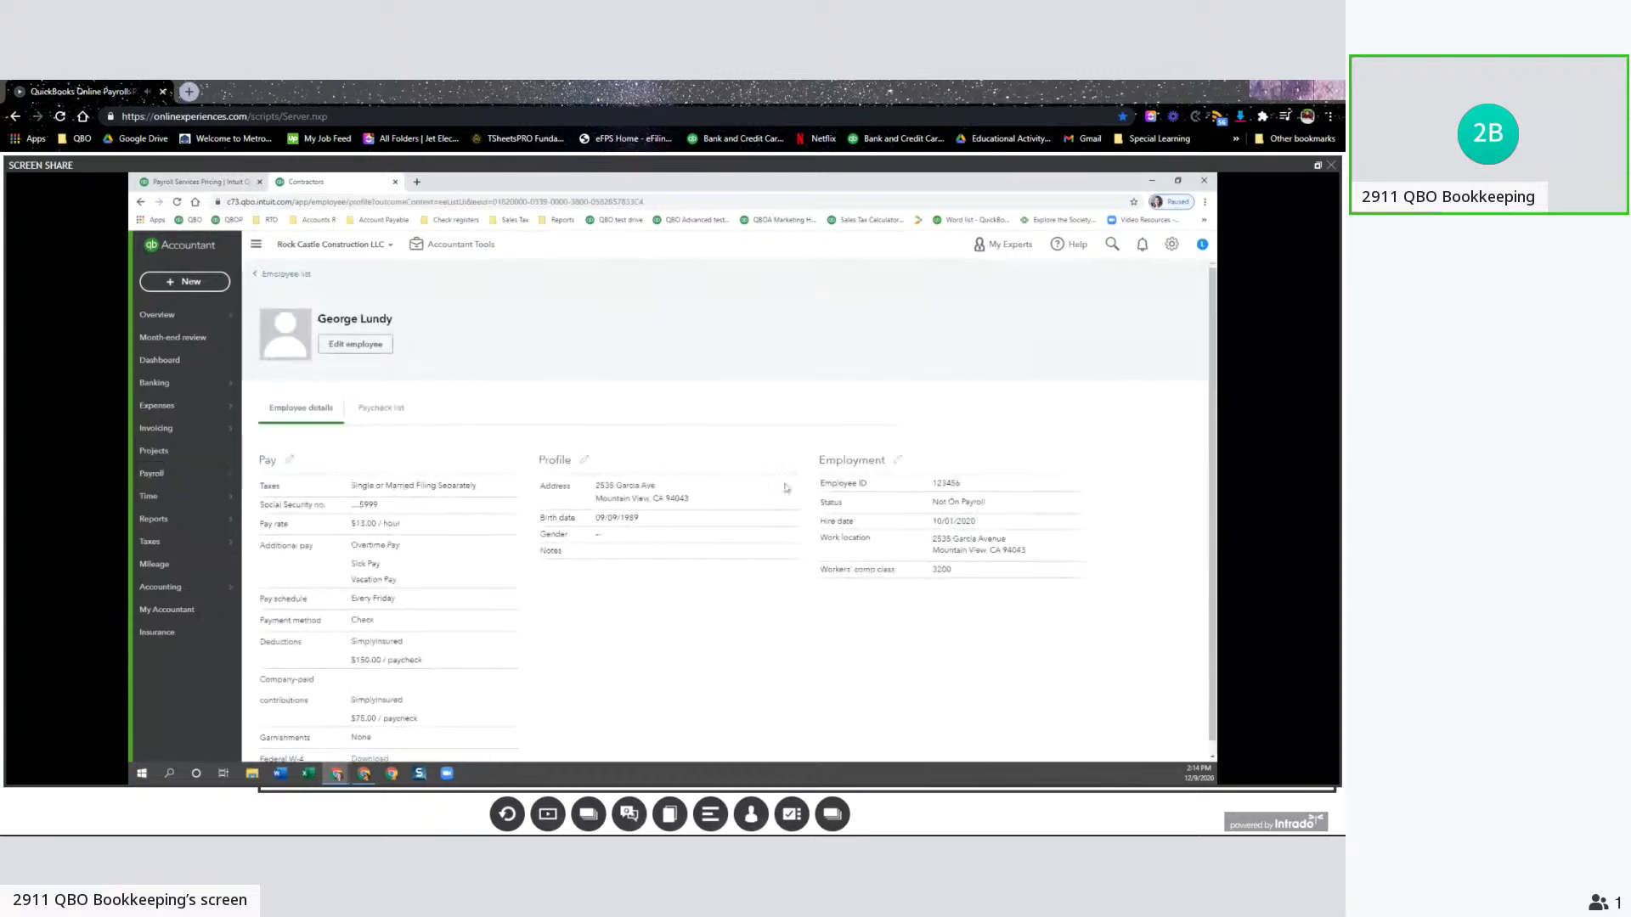
pyautogui.click(898, 461)
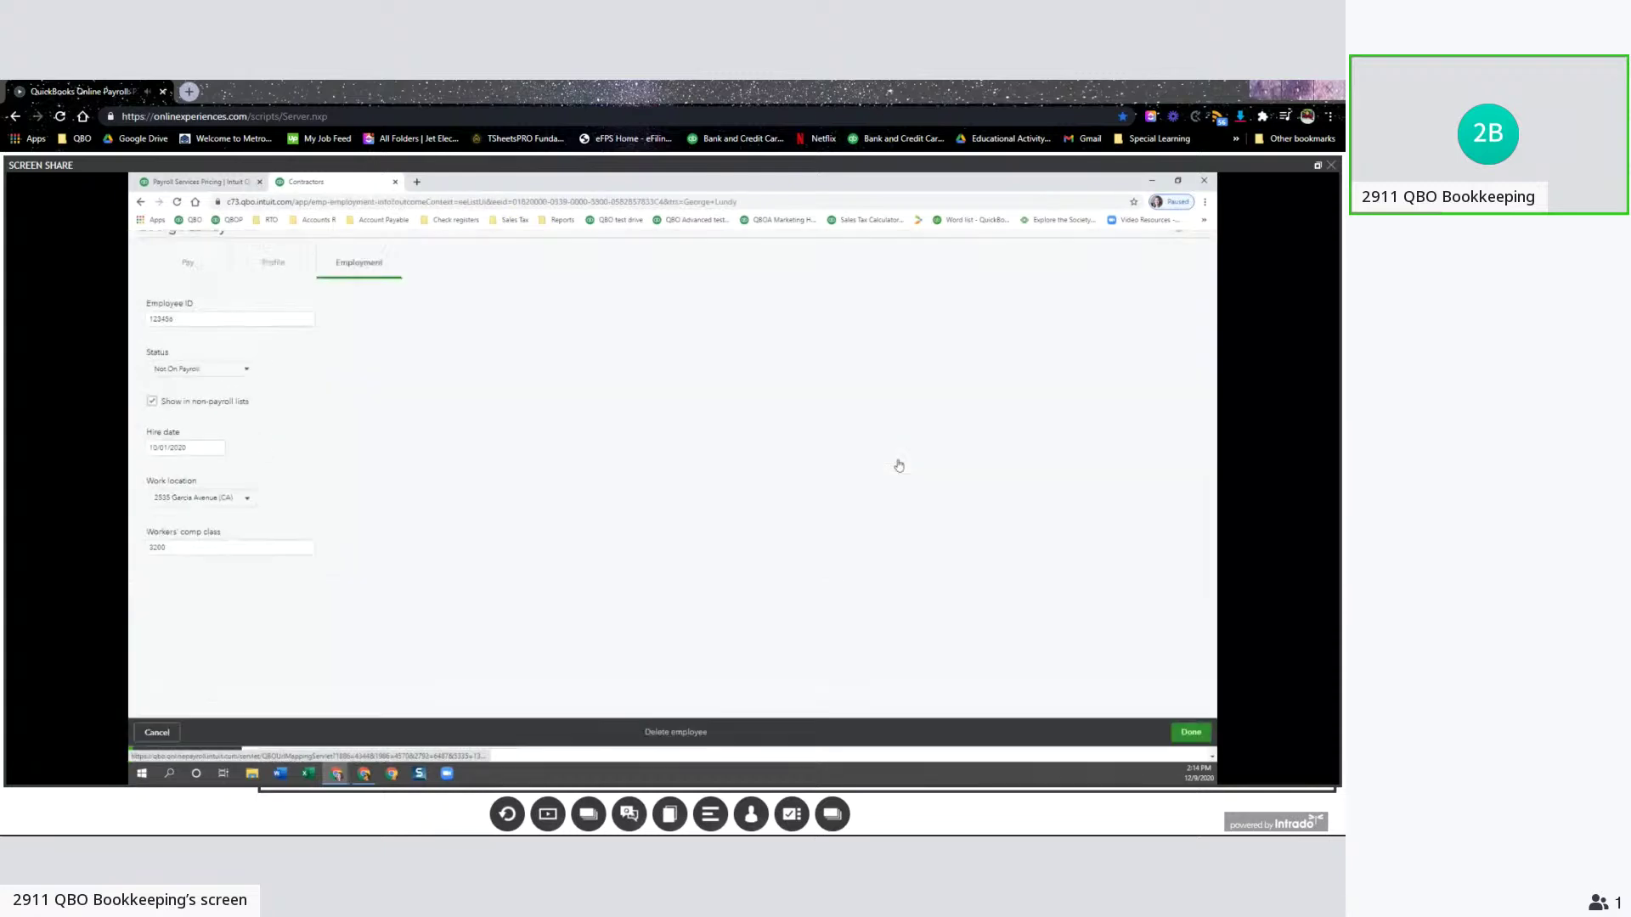
pyautogui.click(212, 385)
pyautogui.click(211, 397)
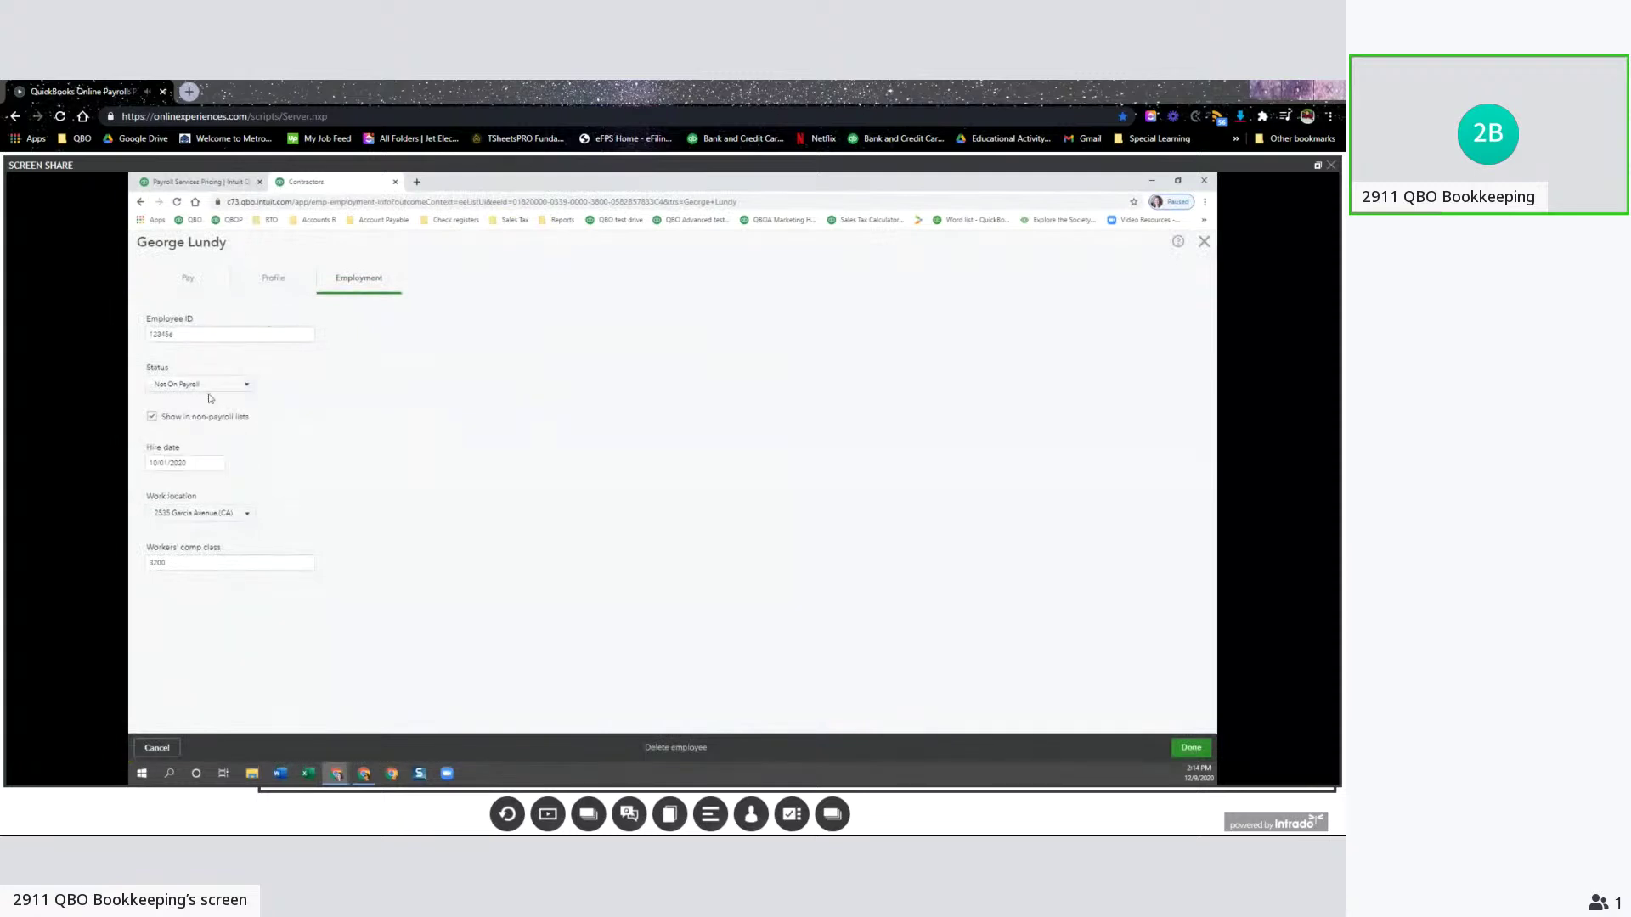
pyautogui.click(214, 387)
pyautogui.click(212, 409)
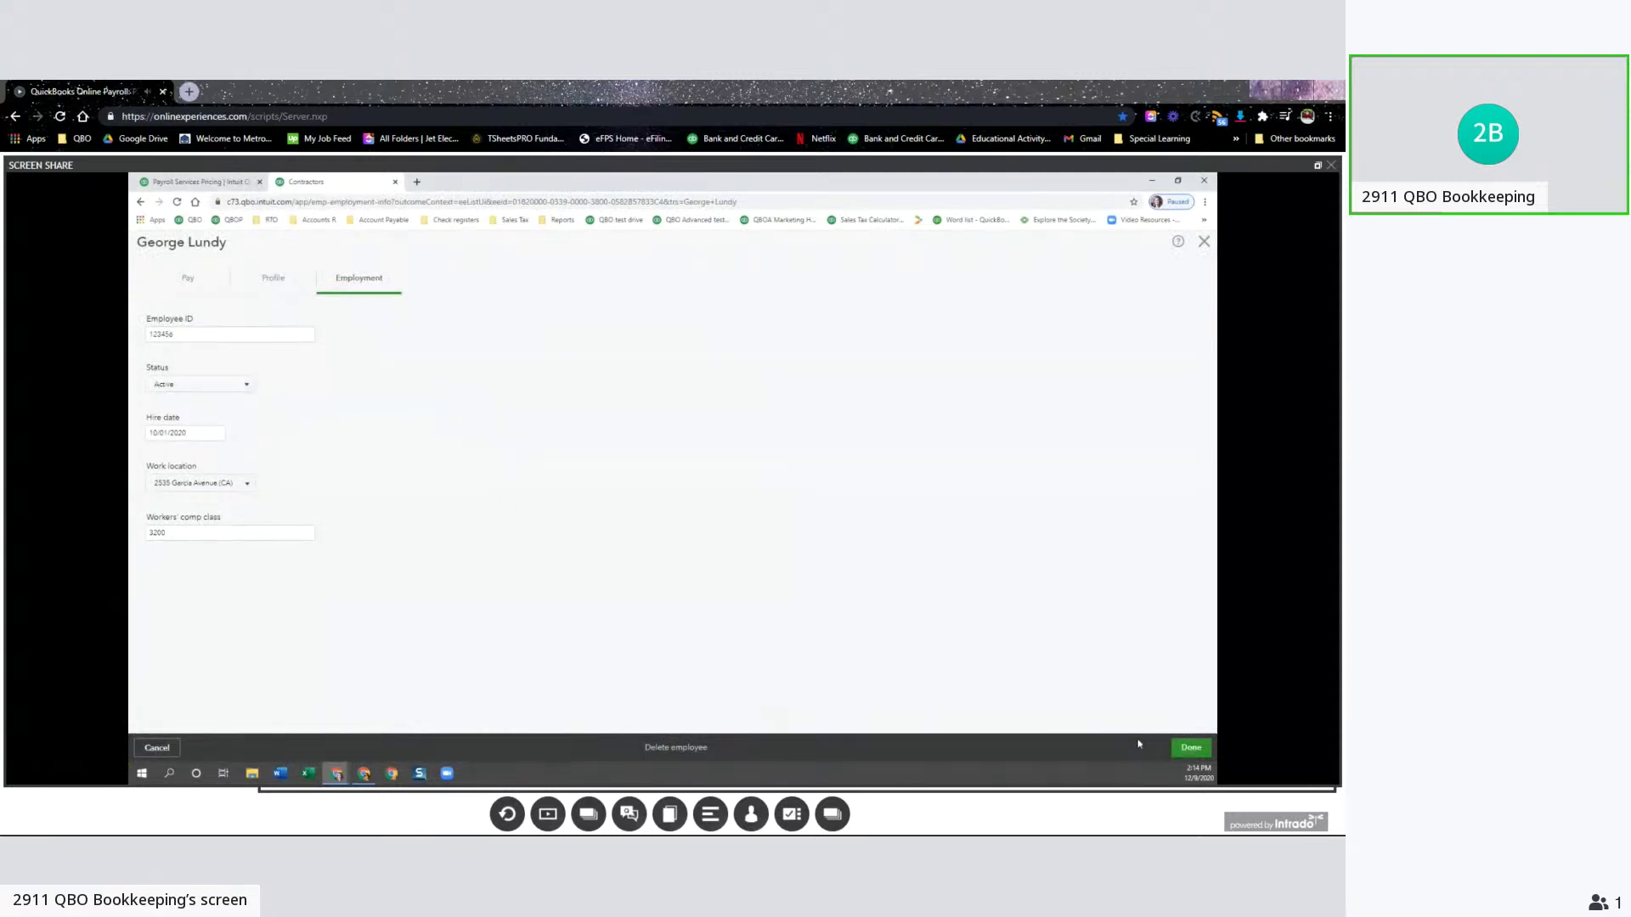
pyautogui.click(1190, 747)
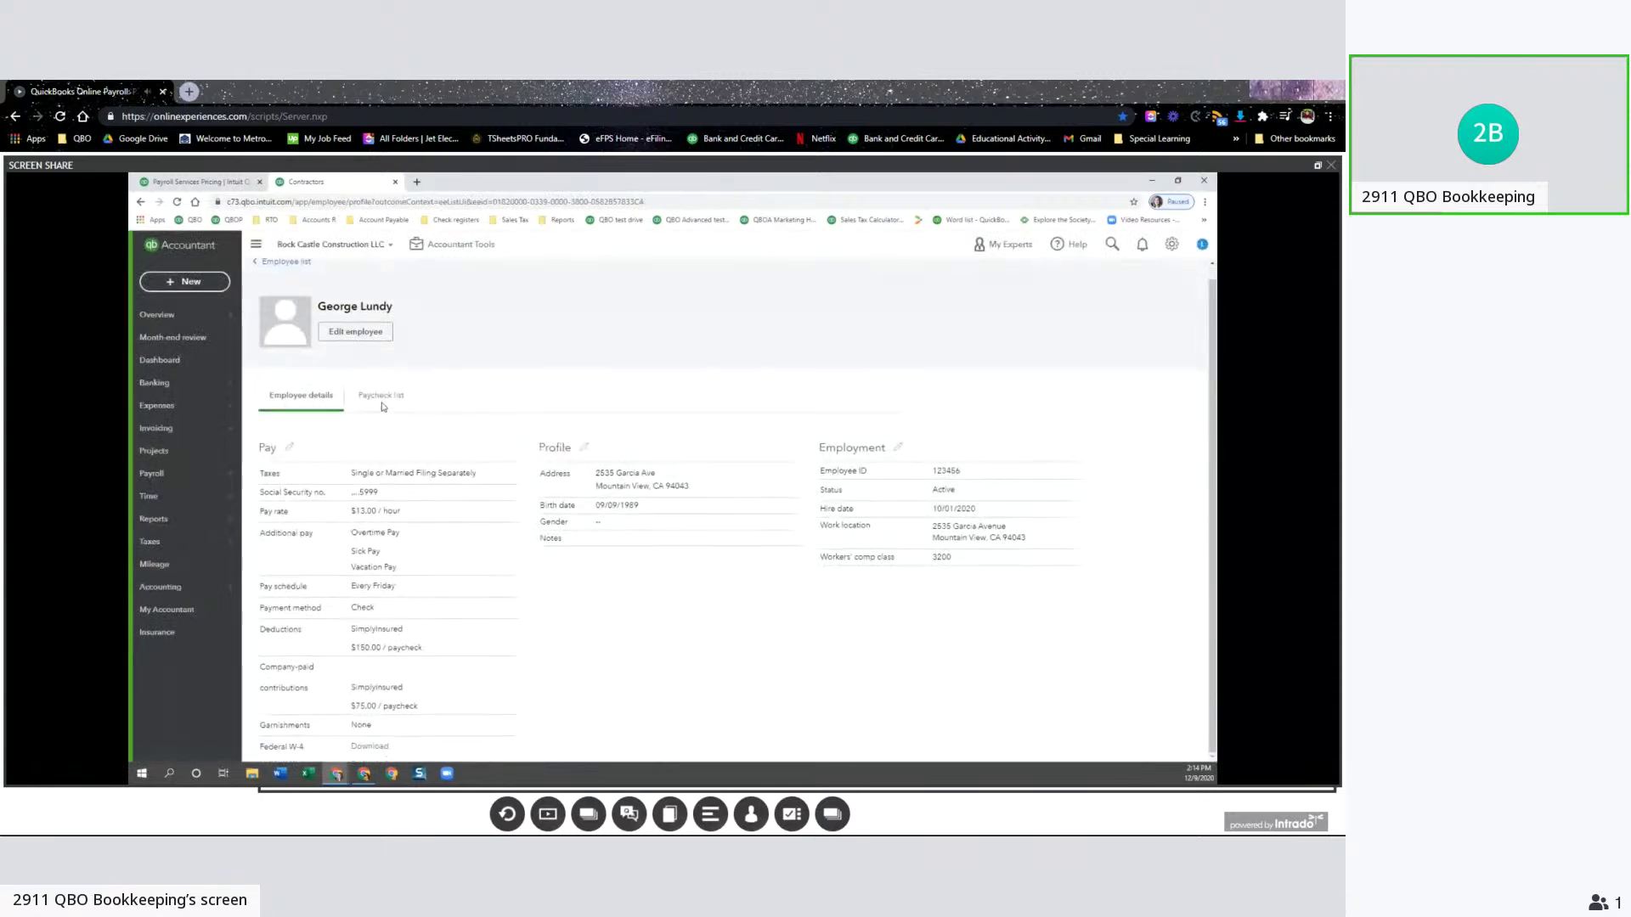
# Review the same employee's pay setup, including pay schedule, pay types and deductions, and return to the employee list.
pyautogui.click(291, 454)
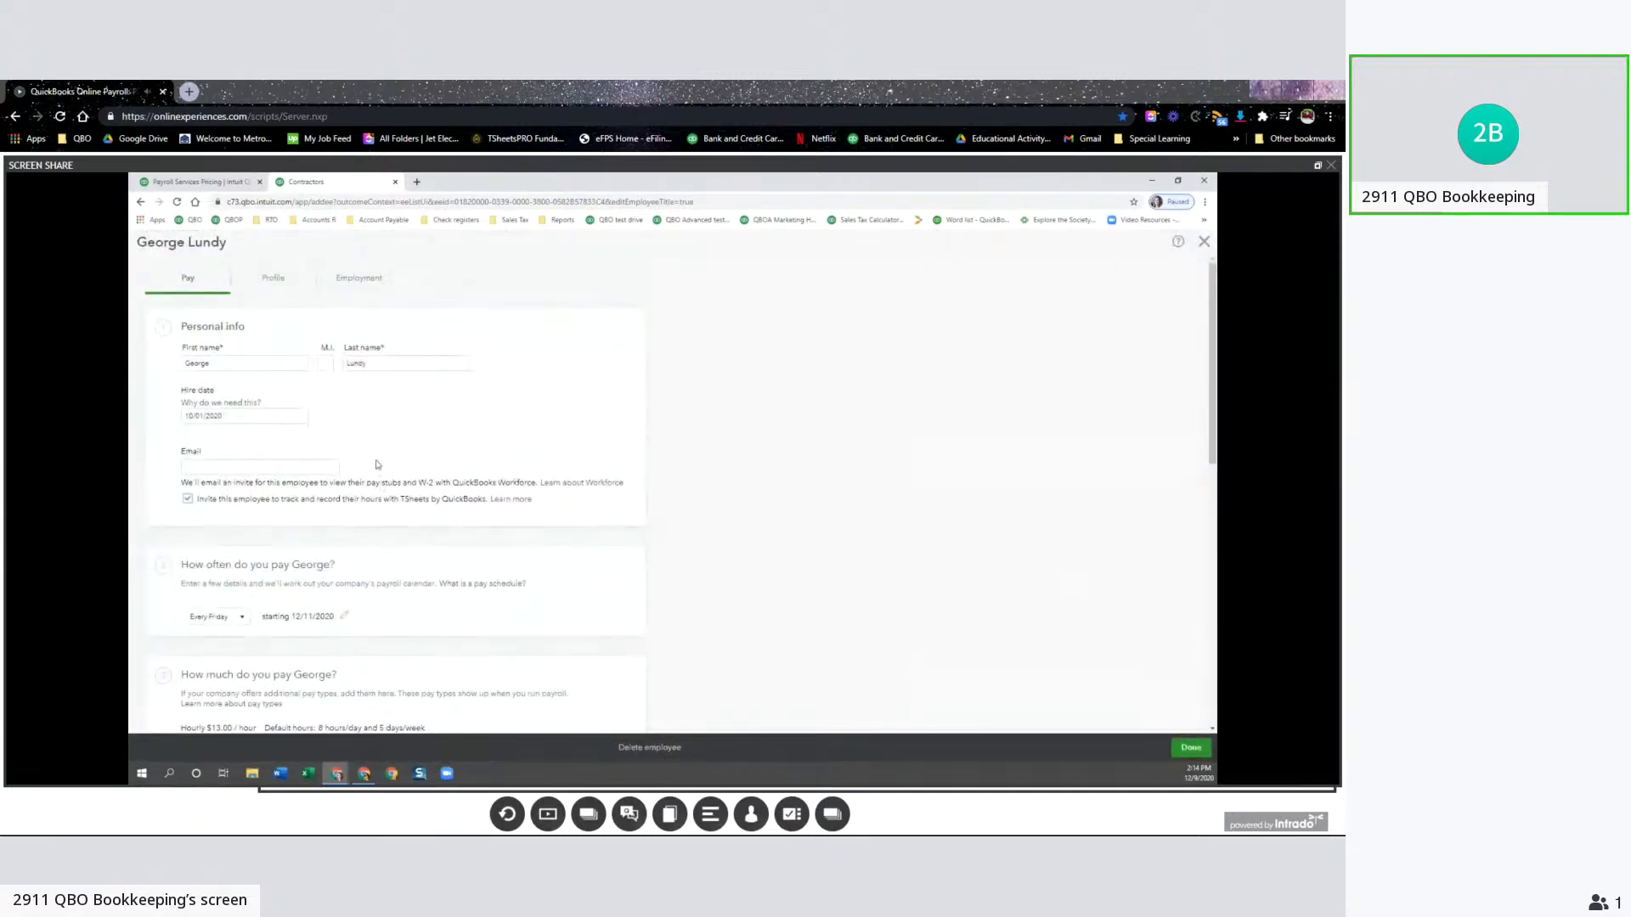
pyautogui.scroll(-3, 268, 453)
pyautogui.scroll(-1, 268, 454)
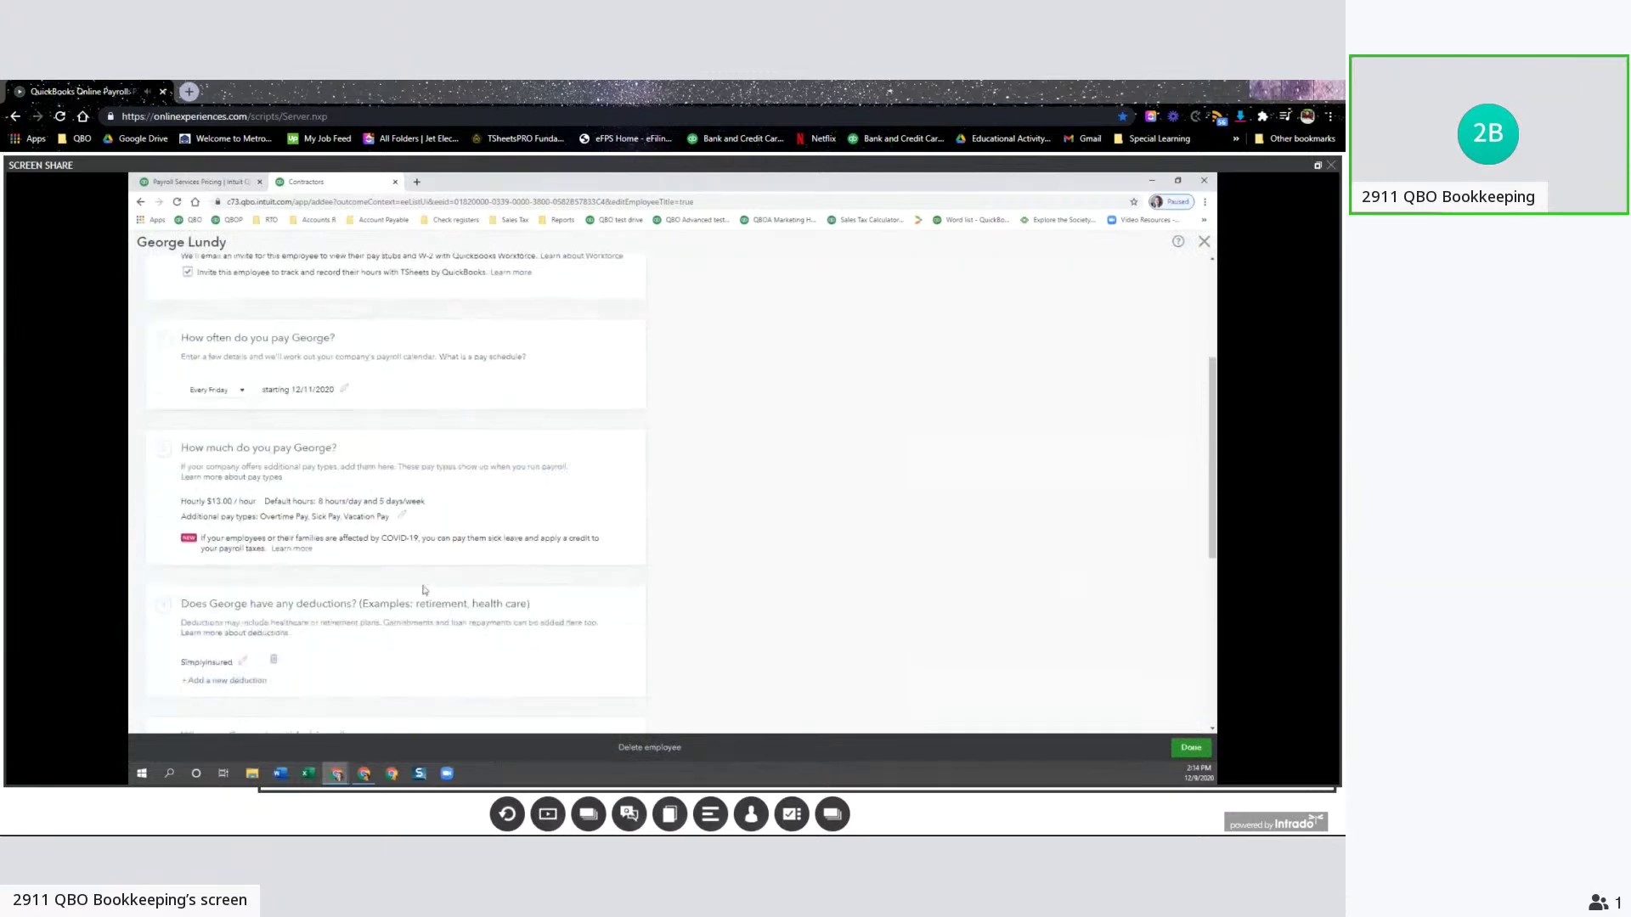
pyautogui.scroll(2, 447, 546)
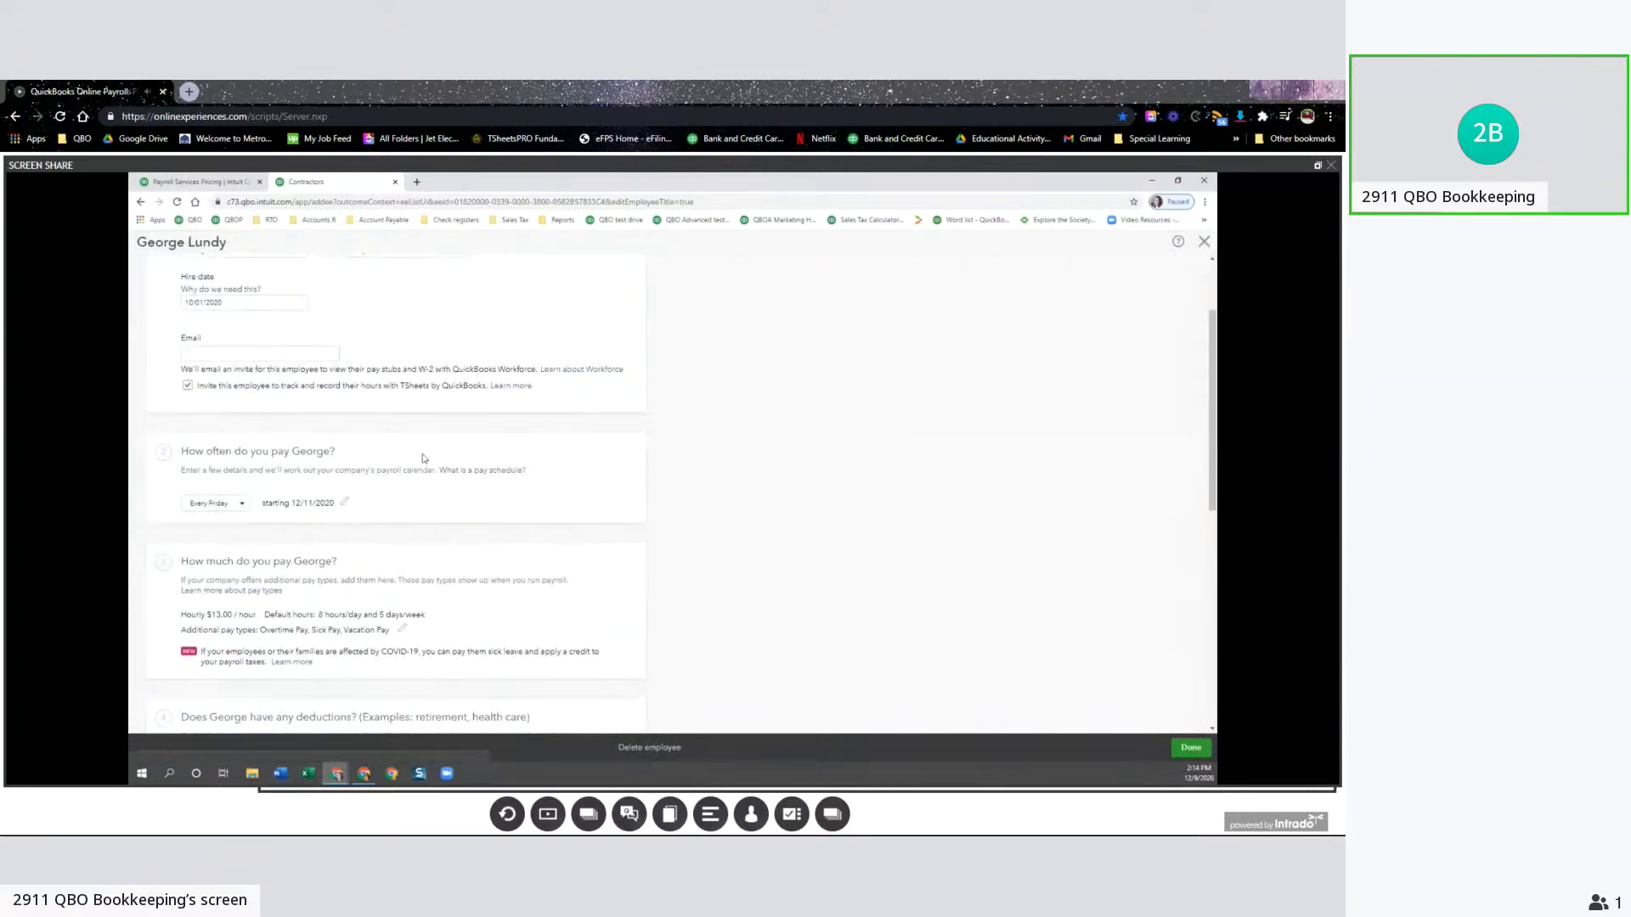
pyautogui.click(287, 275)
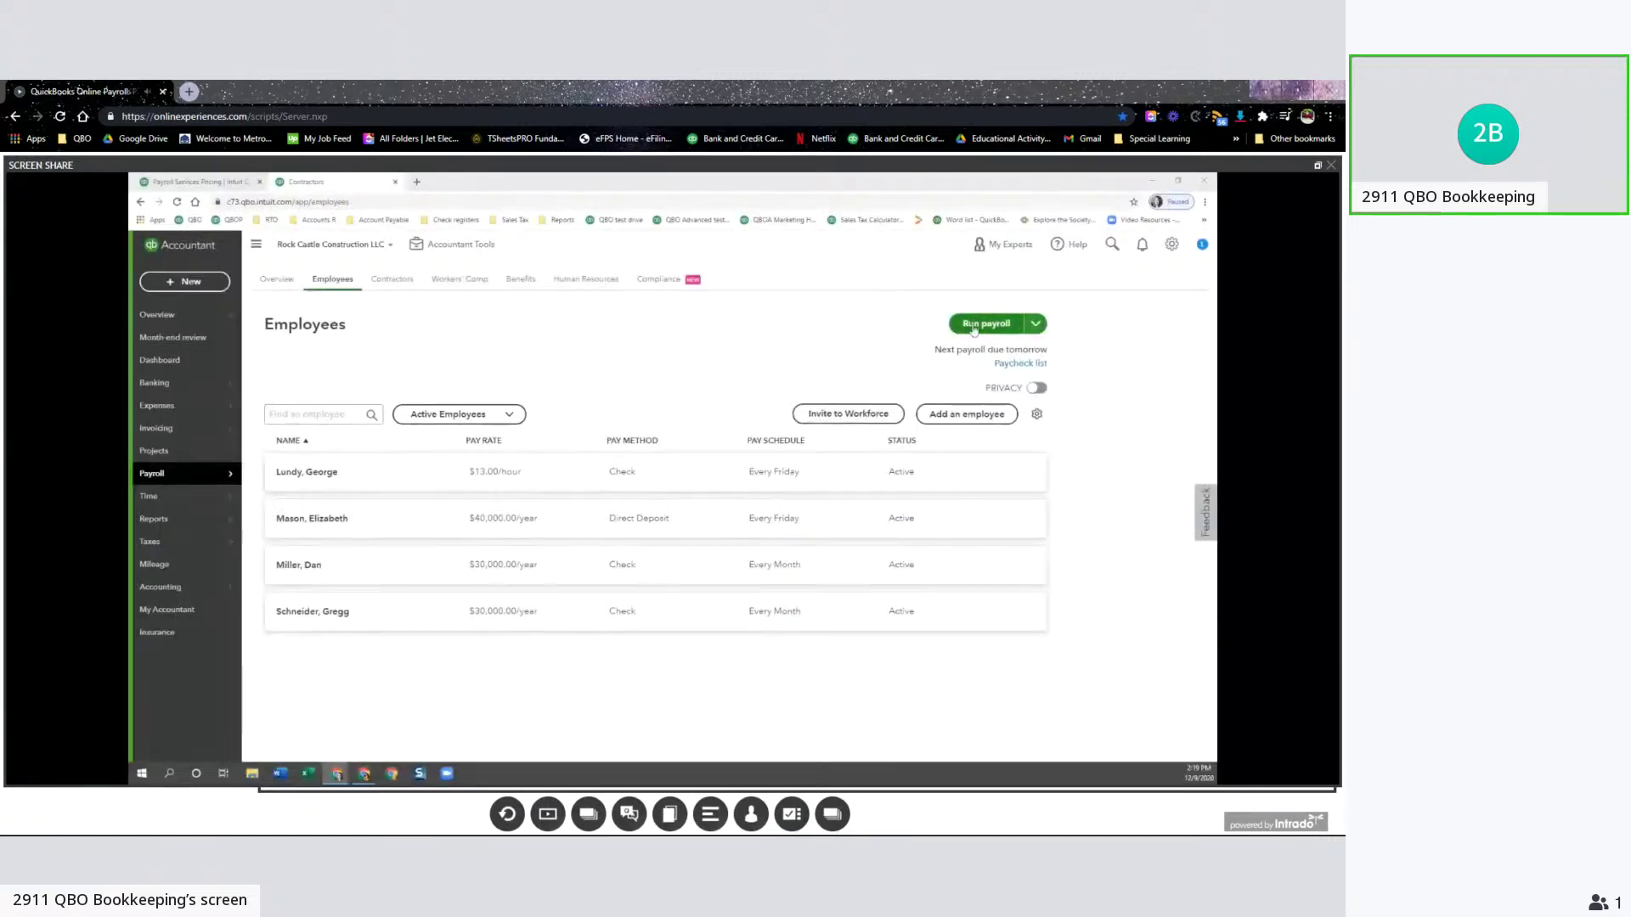
# Start a regular payroll for the Every Friday schedule with the pay period 12/06/2020 to 12/12/2020.
pyautogui.click(1036, 323)
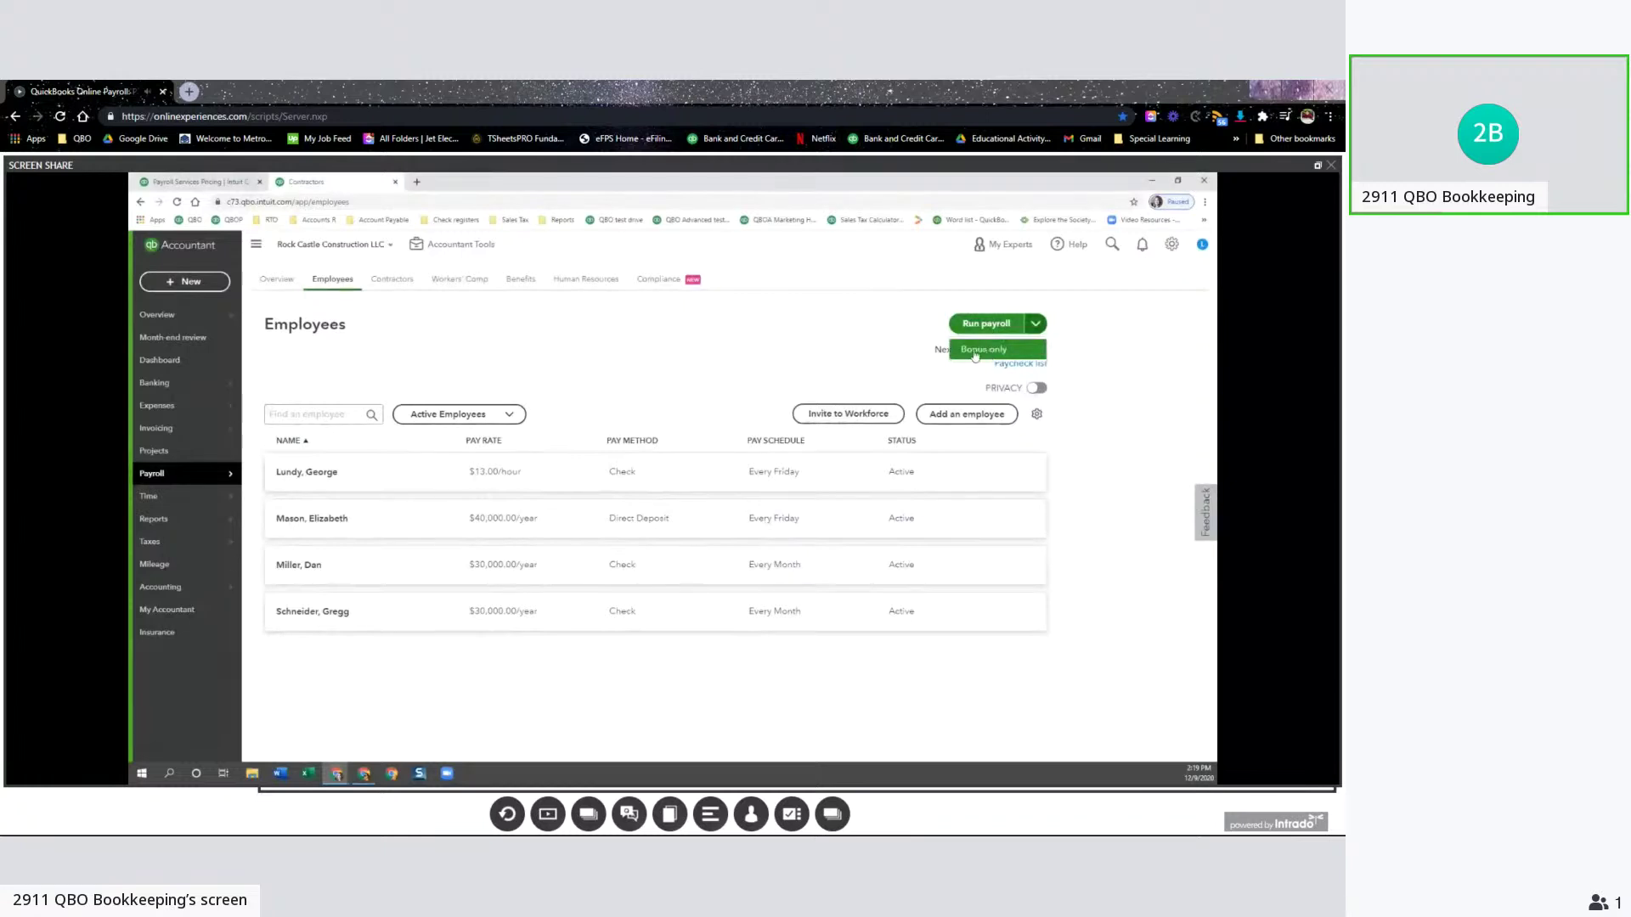
pyautogui.click(985, 324)
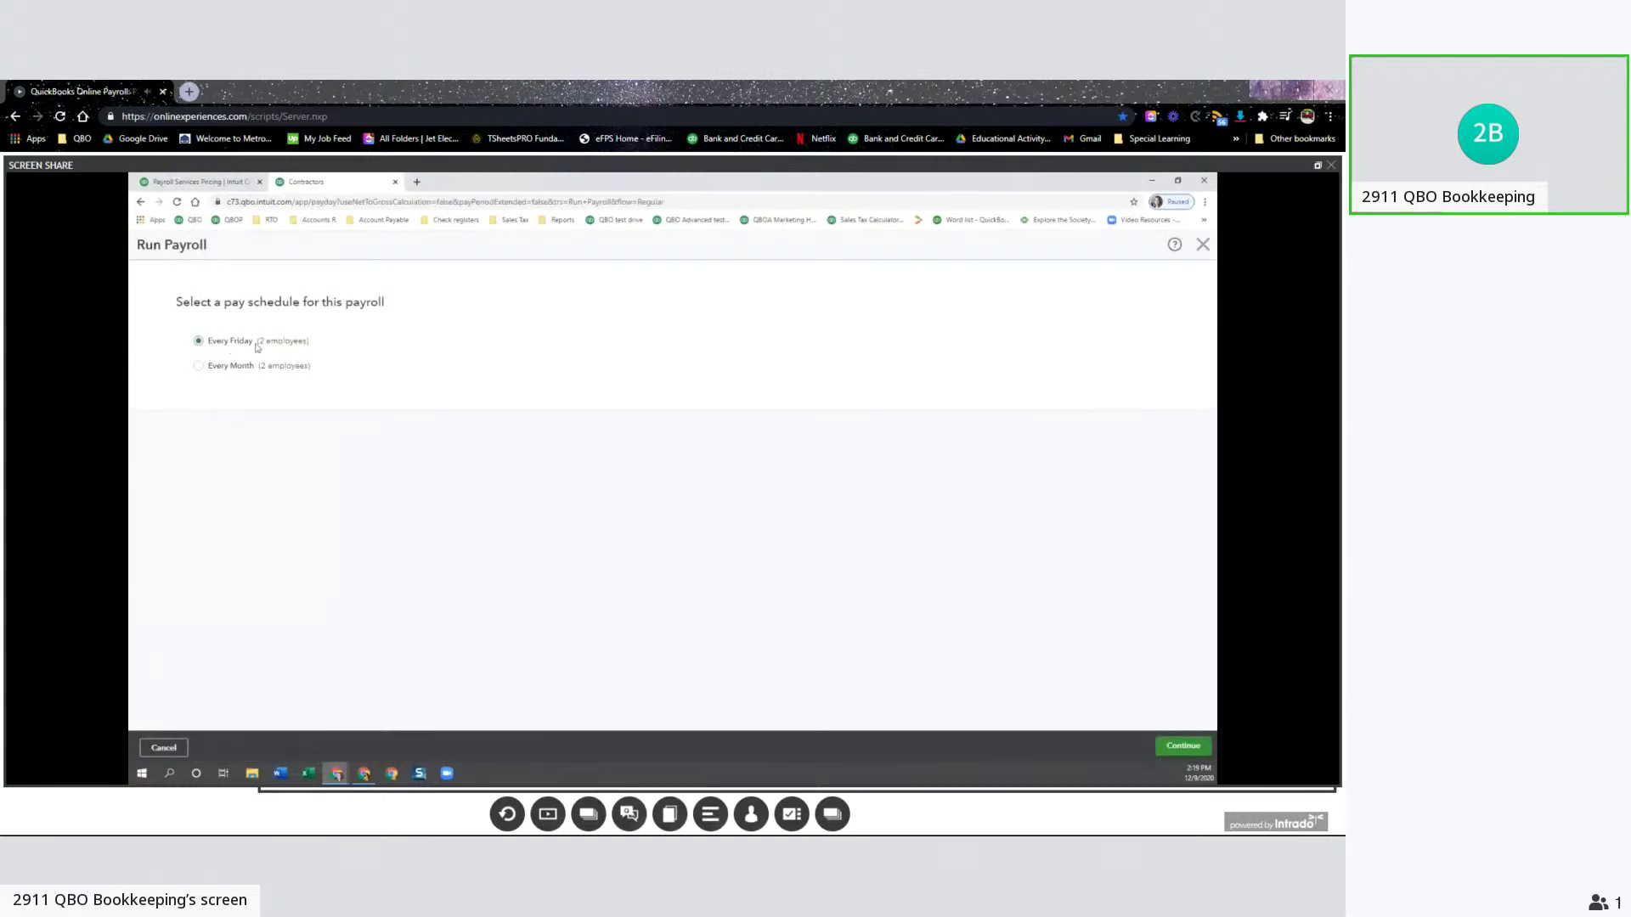
pyautogui.click(1182, 745)
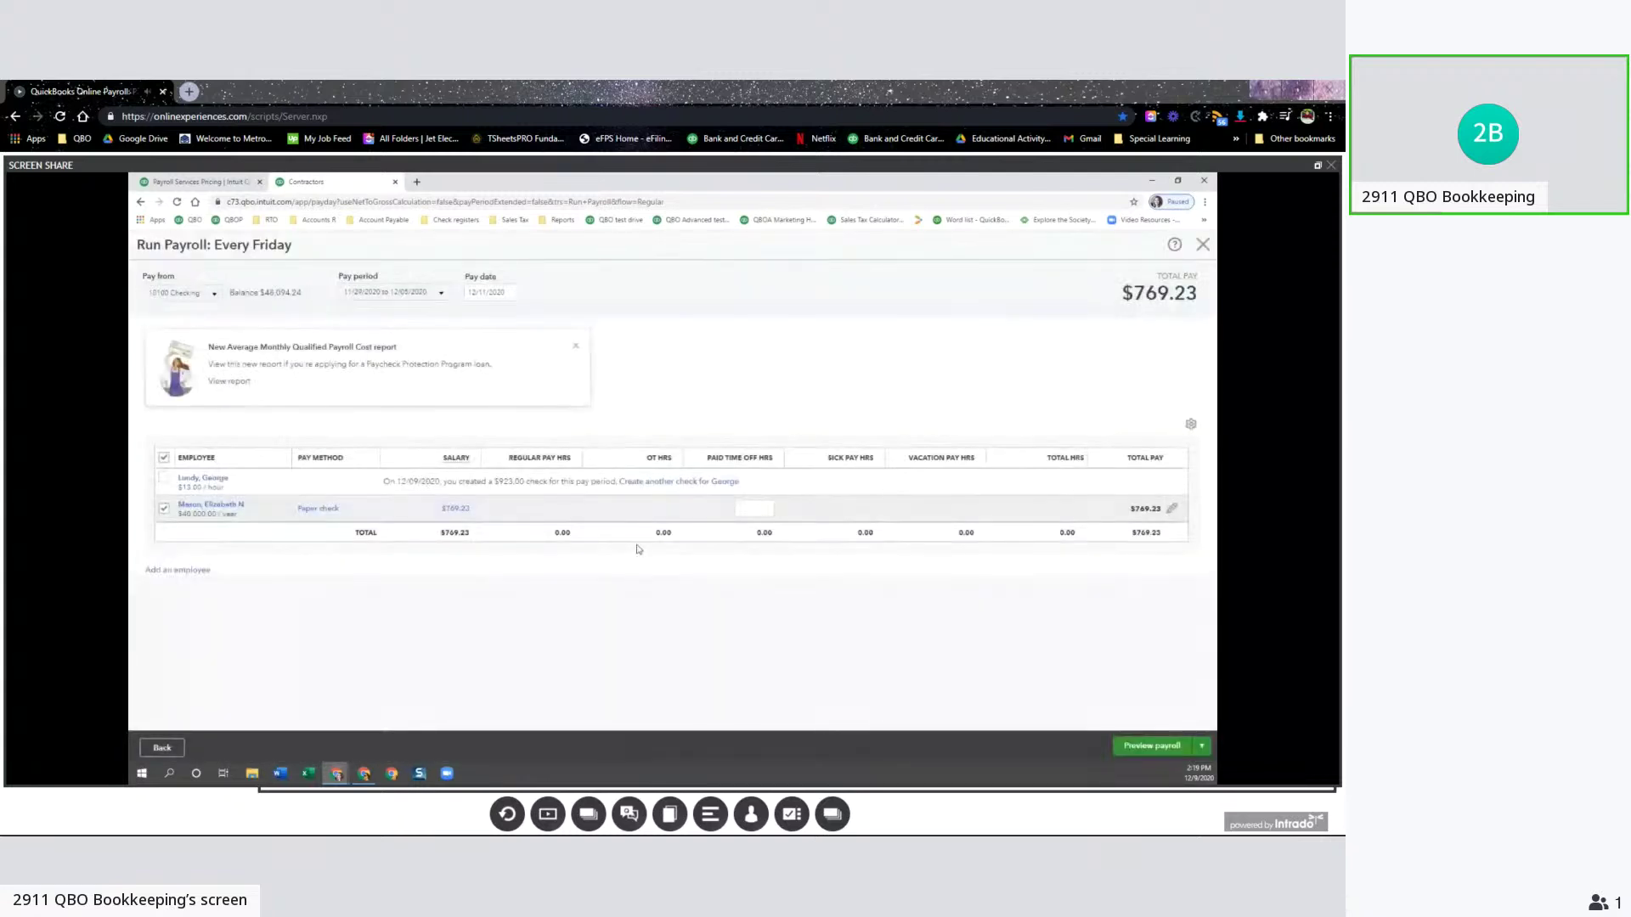
pyautogui.click(439, 294)
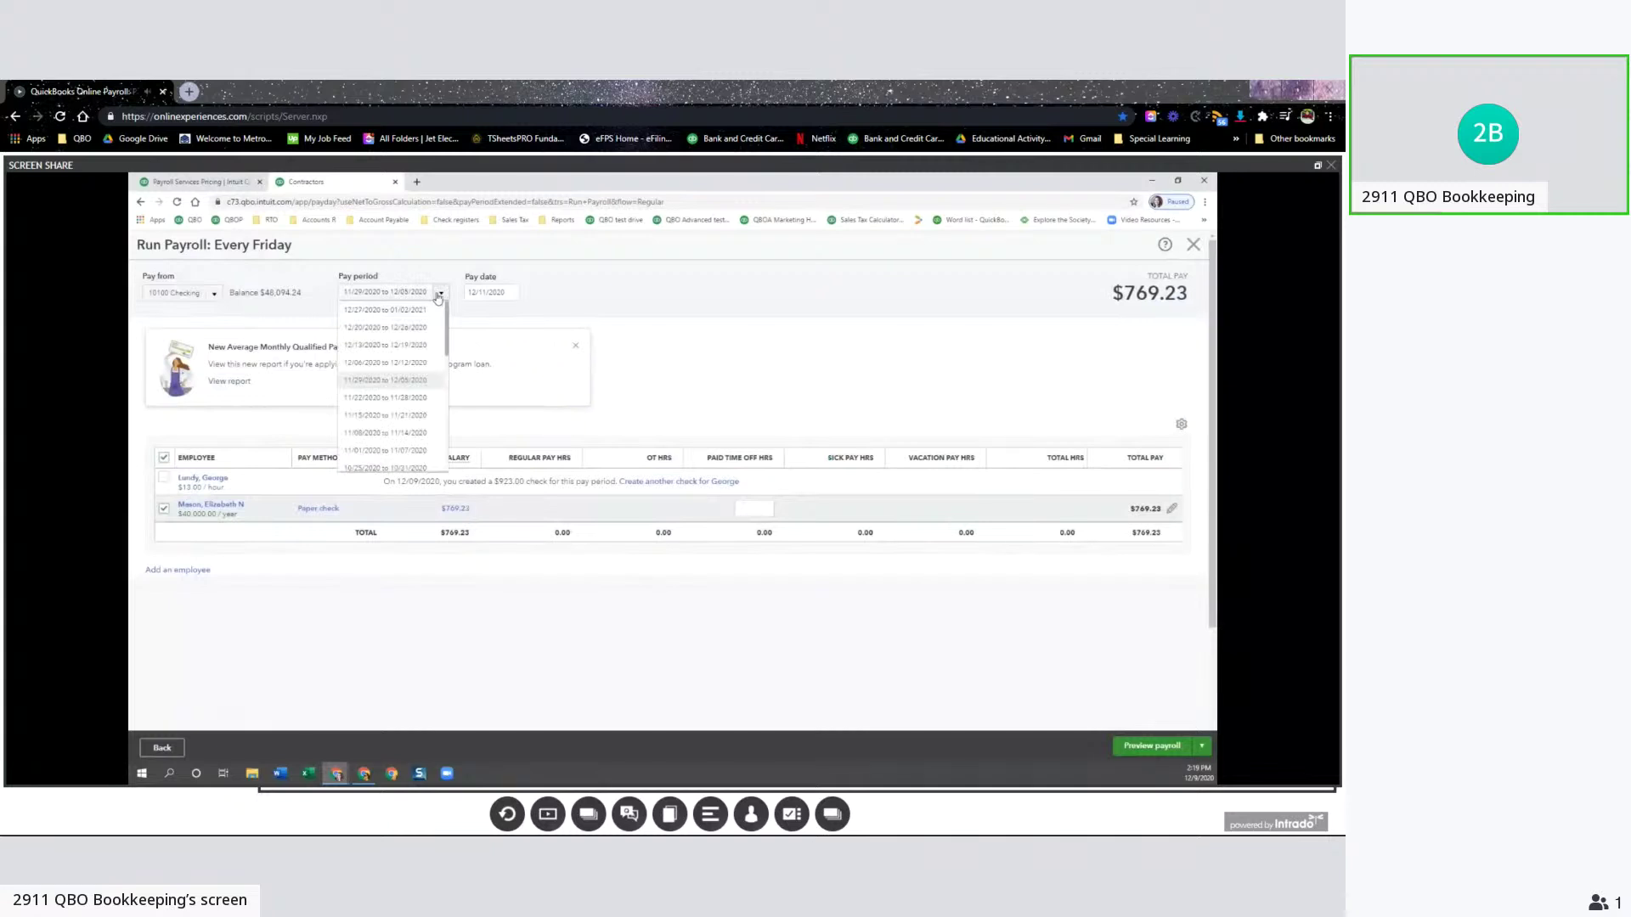
pyautogui.click(411, 363)
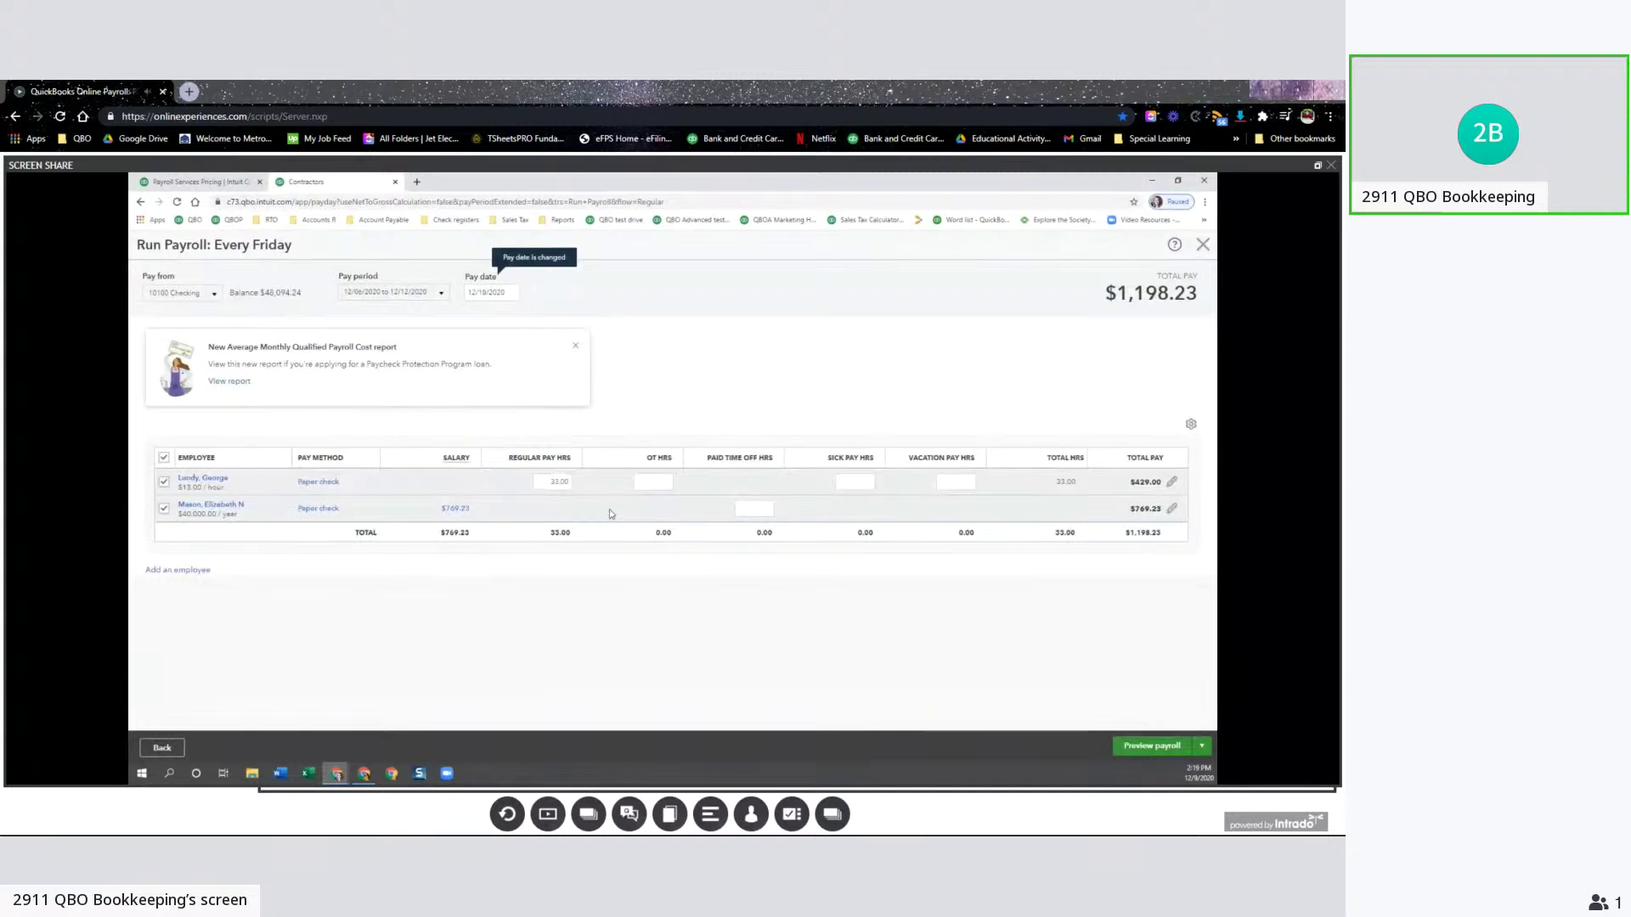
# Select Checking as the payroll's pay-from account and confirm 12/06/2020 to 12/12/2020 as its pay period.
pyautogui.click(214, 293)
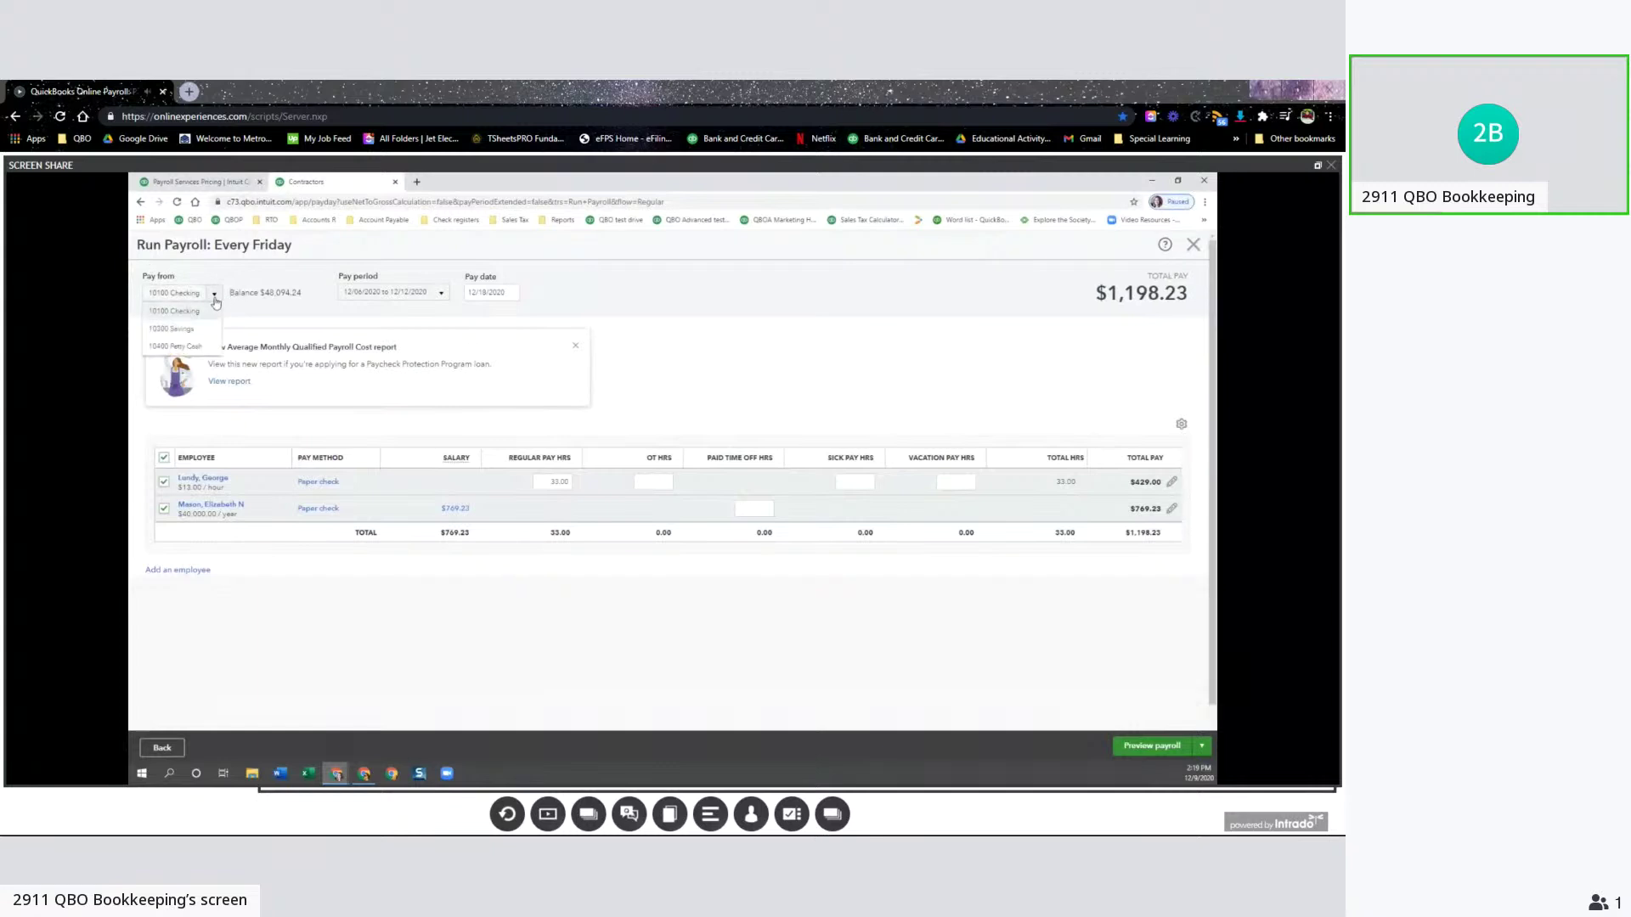
pyautogui.click(204, 311)
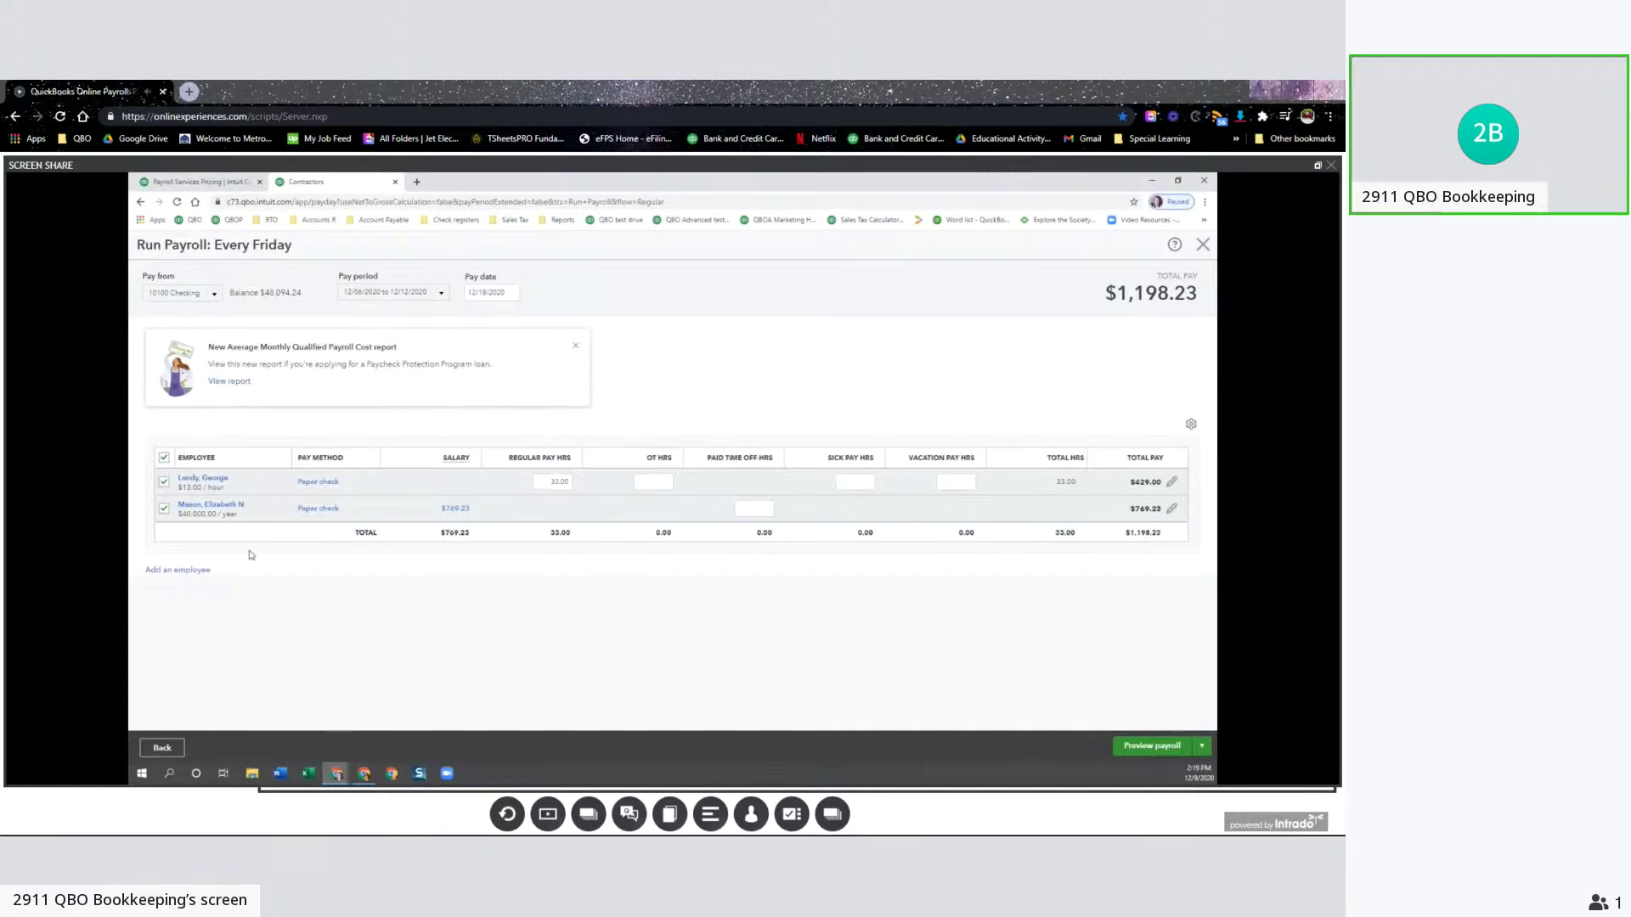
pyautogui.click(440, 297)
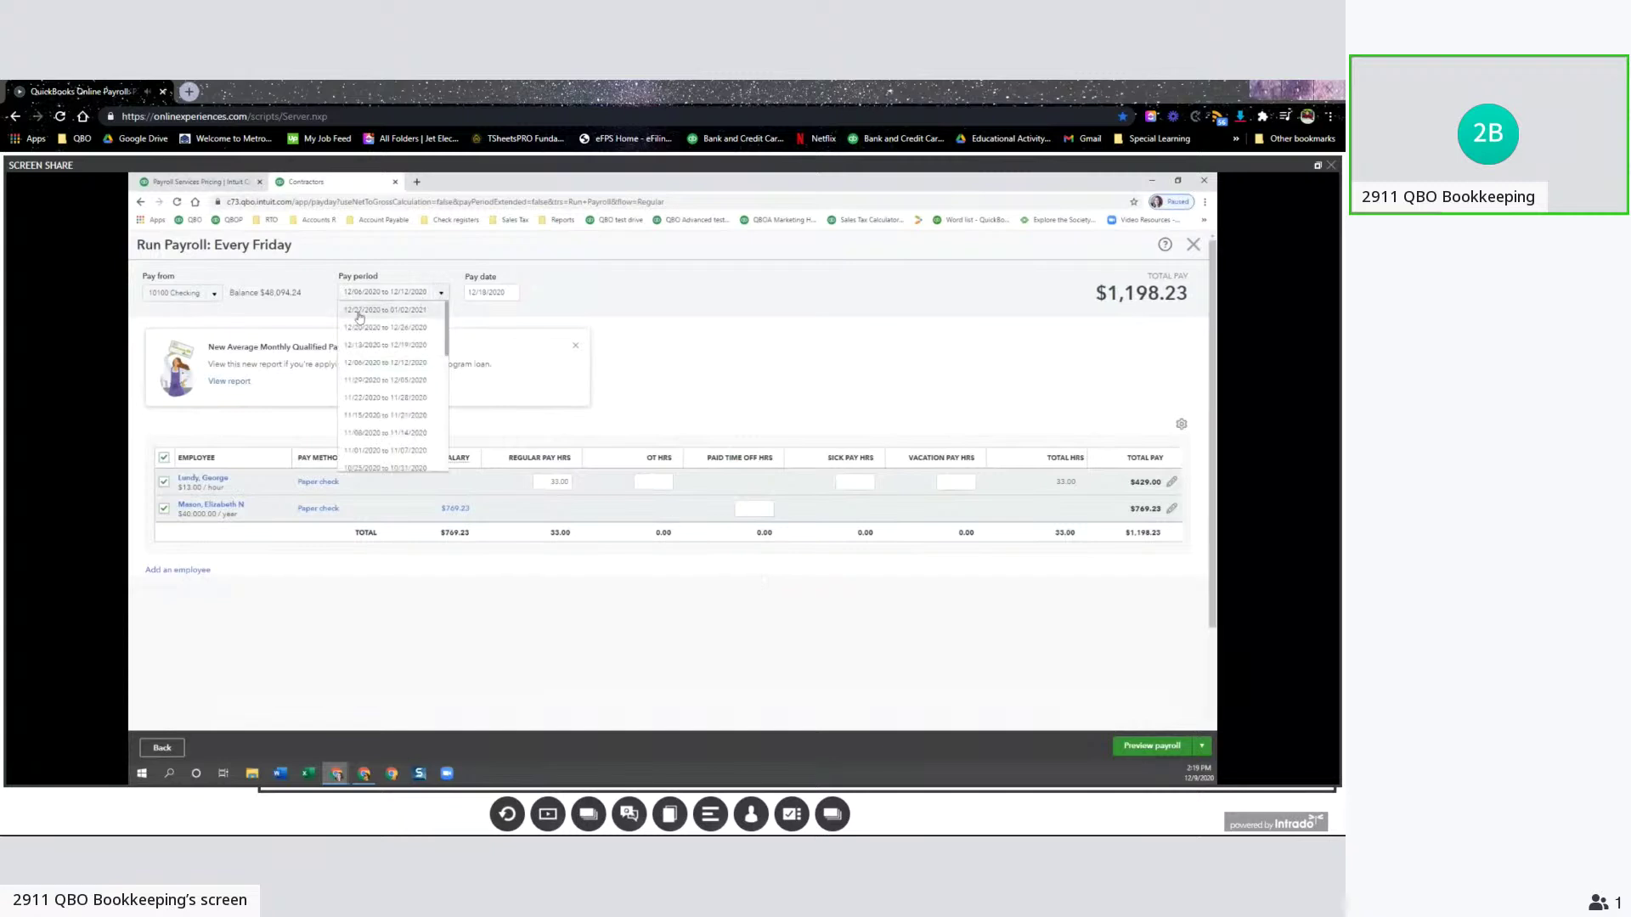
pyautogui.click(396, 364)
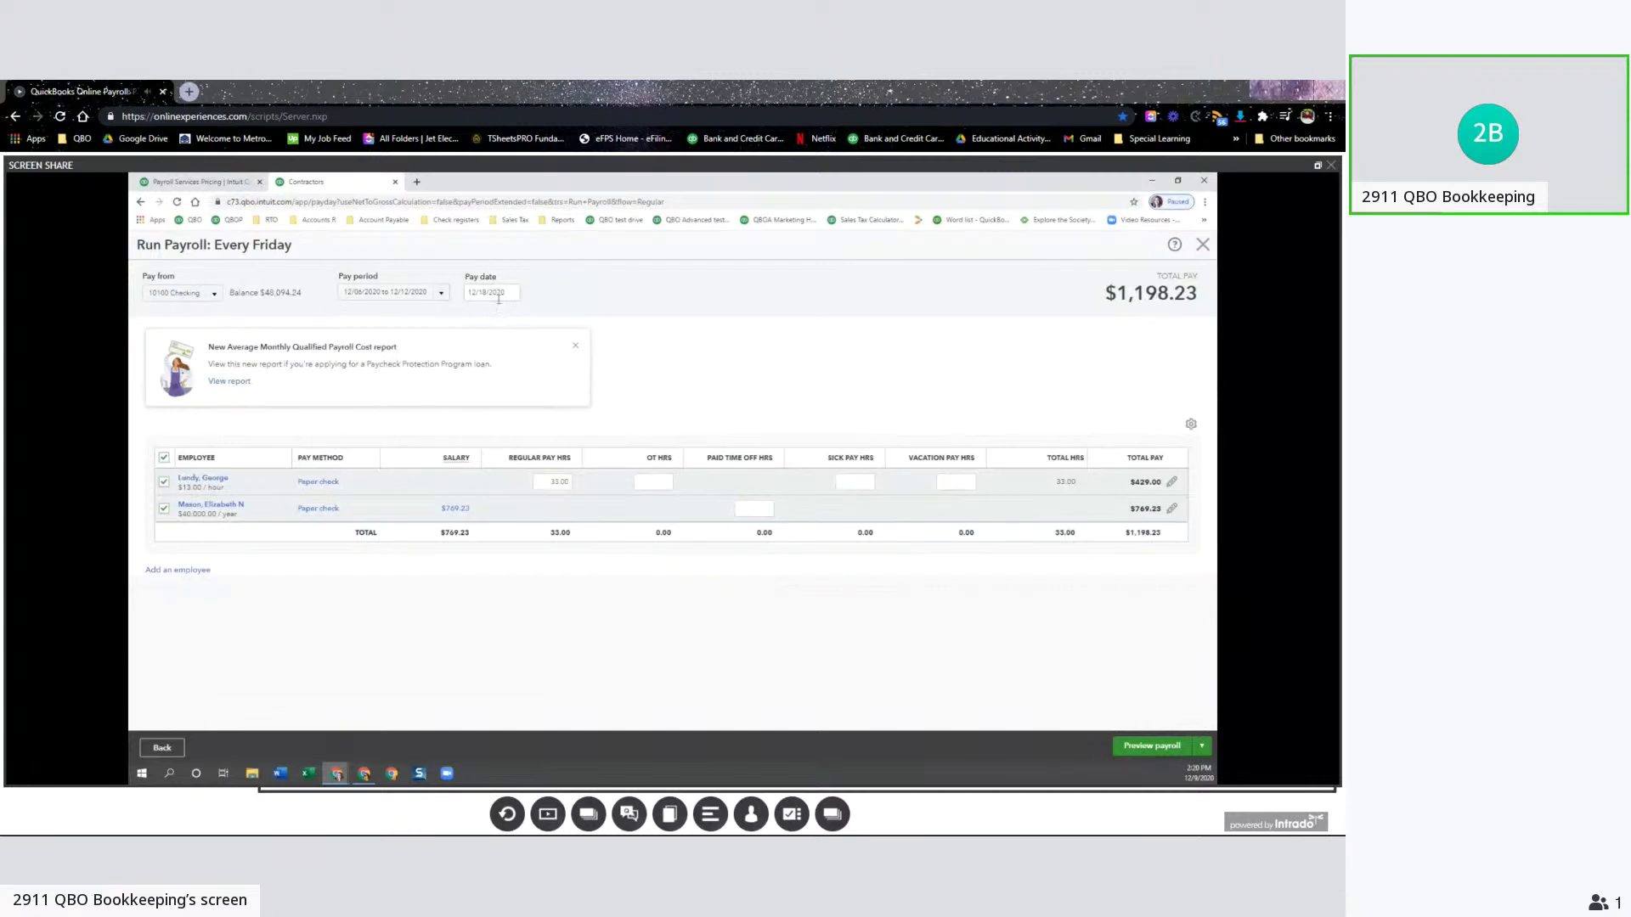
# Set the Every Friday payroll's pay date to 12/21/2020.
pyautogui.click(499, 293)
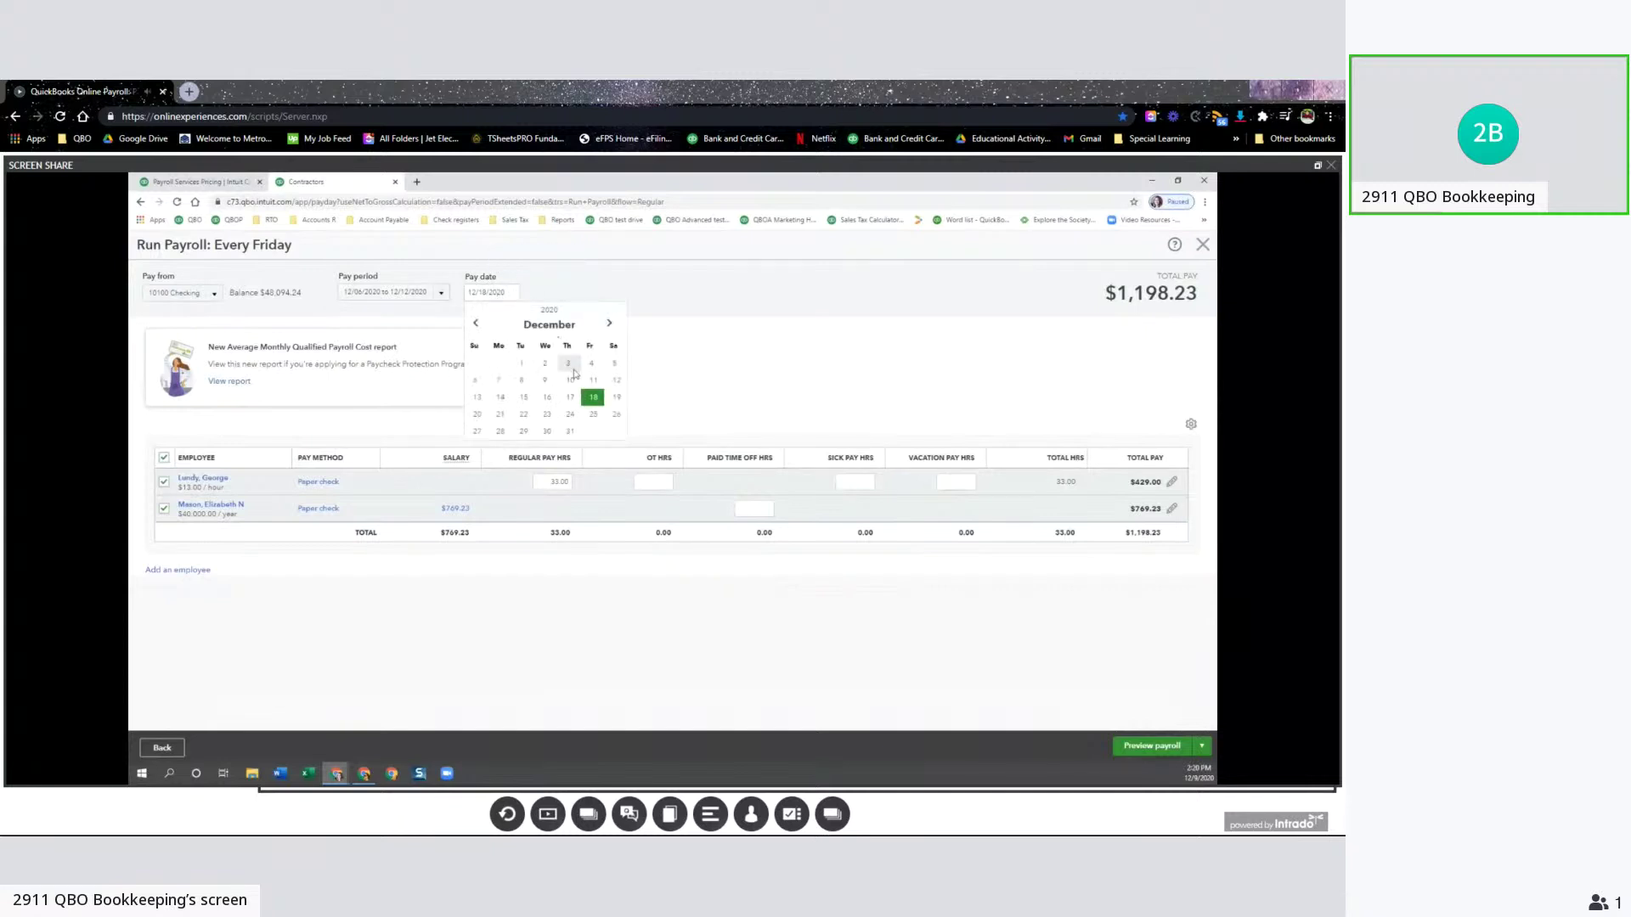
pyautogui.click(498, 414)
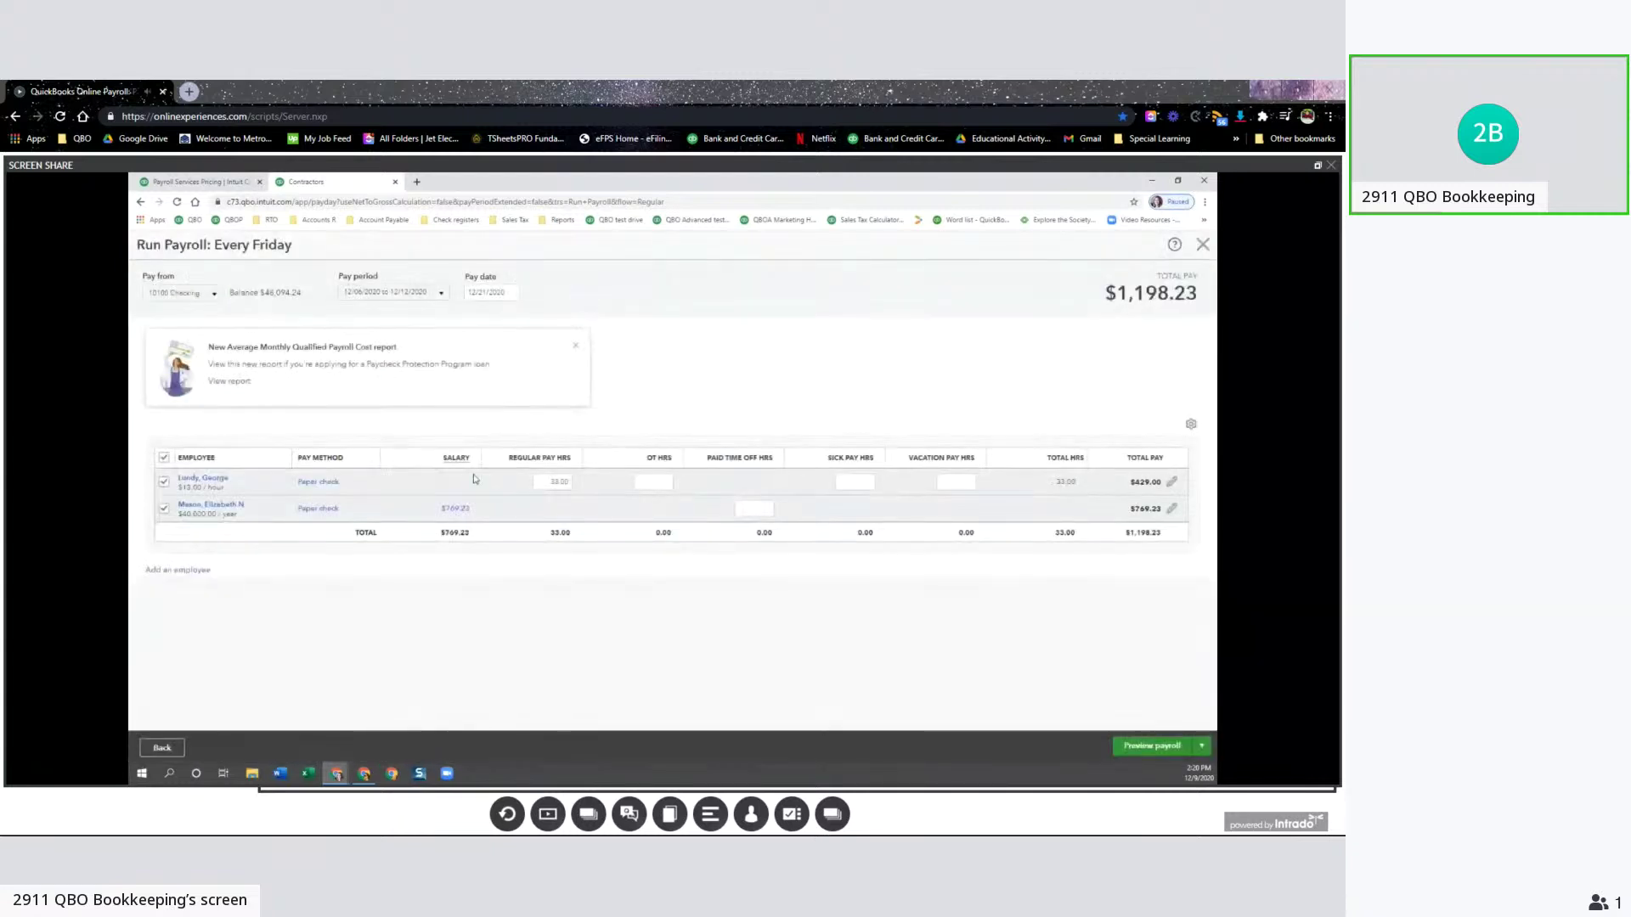
# In the hourly employee's paycheck, set Federal Income Tax to 104.05 and CA Income Tax to 50.00.
pyautogui.click(1172, 483)
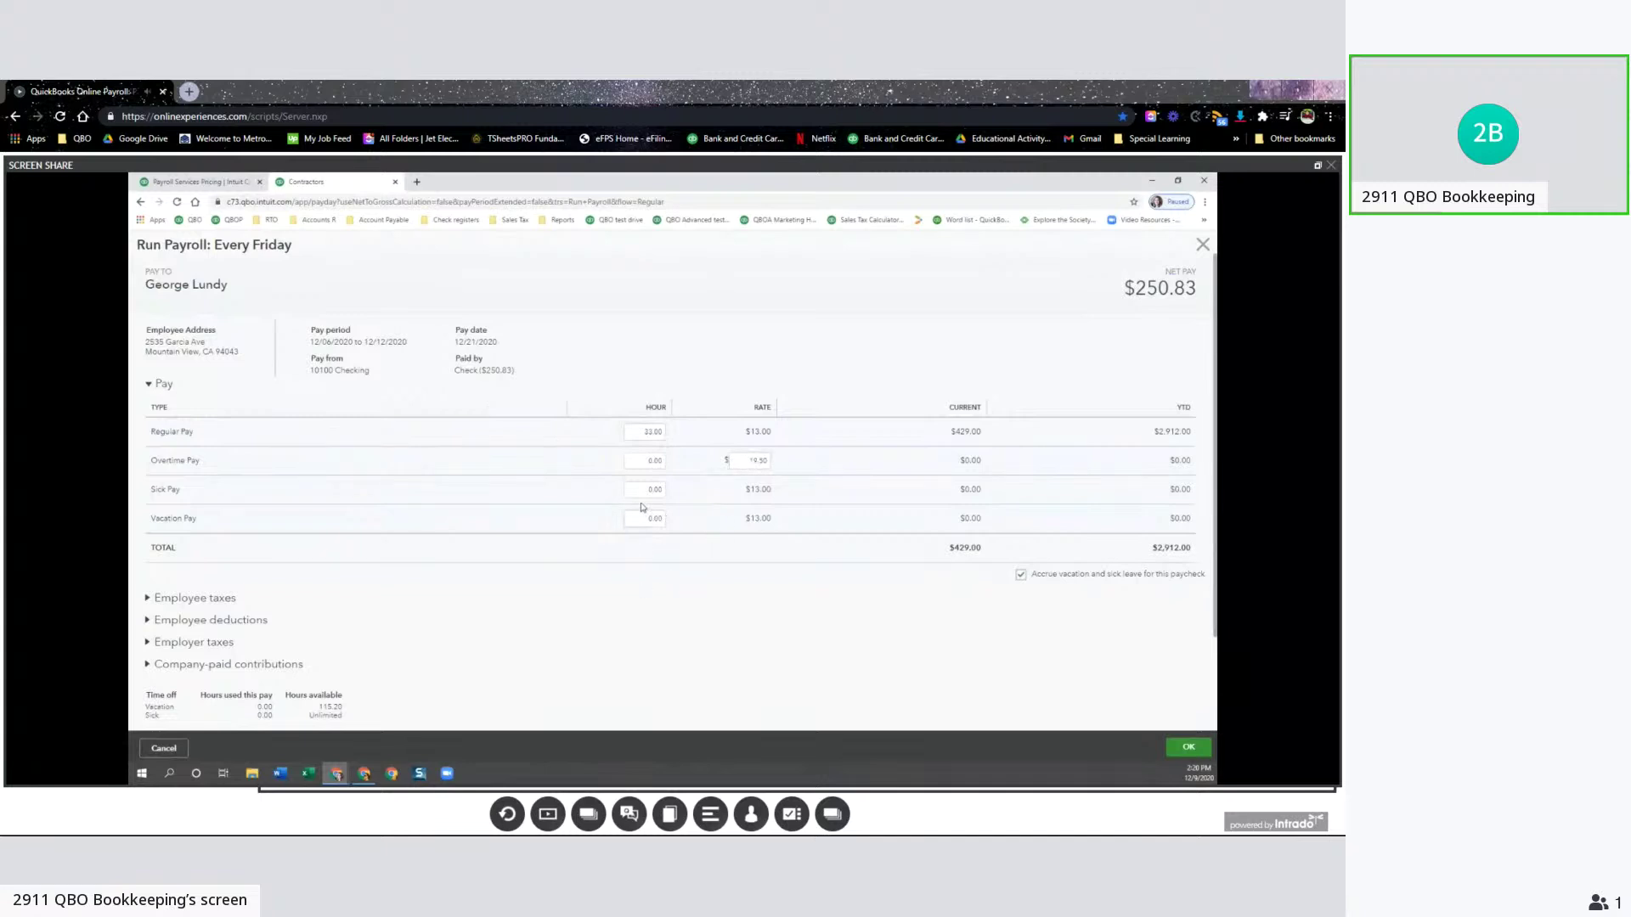
pyautogui.scroll(-2, 606, 586)
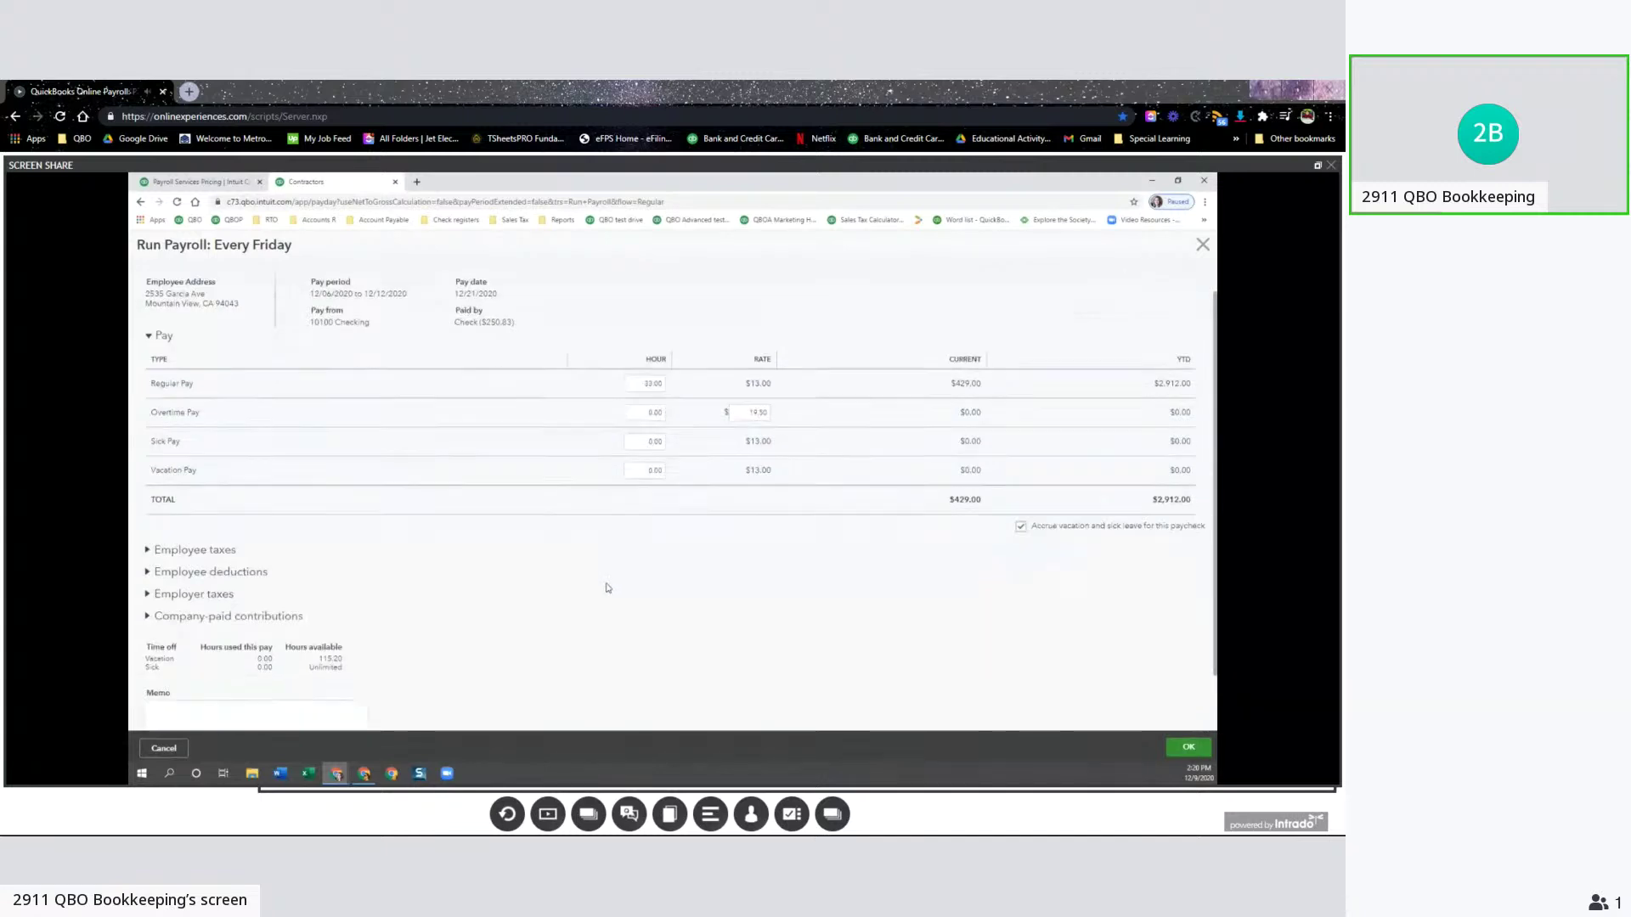
pyautogui.click(171, 485)
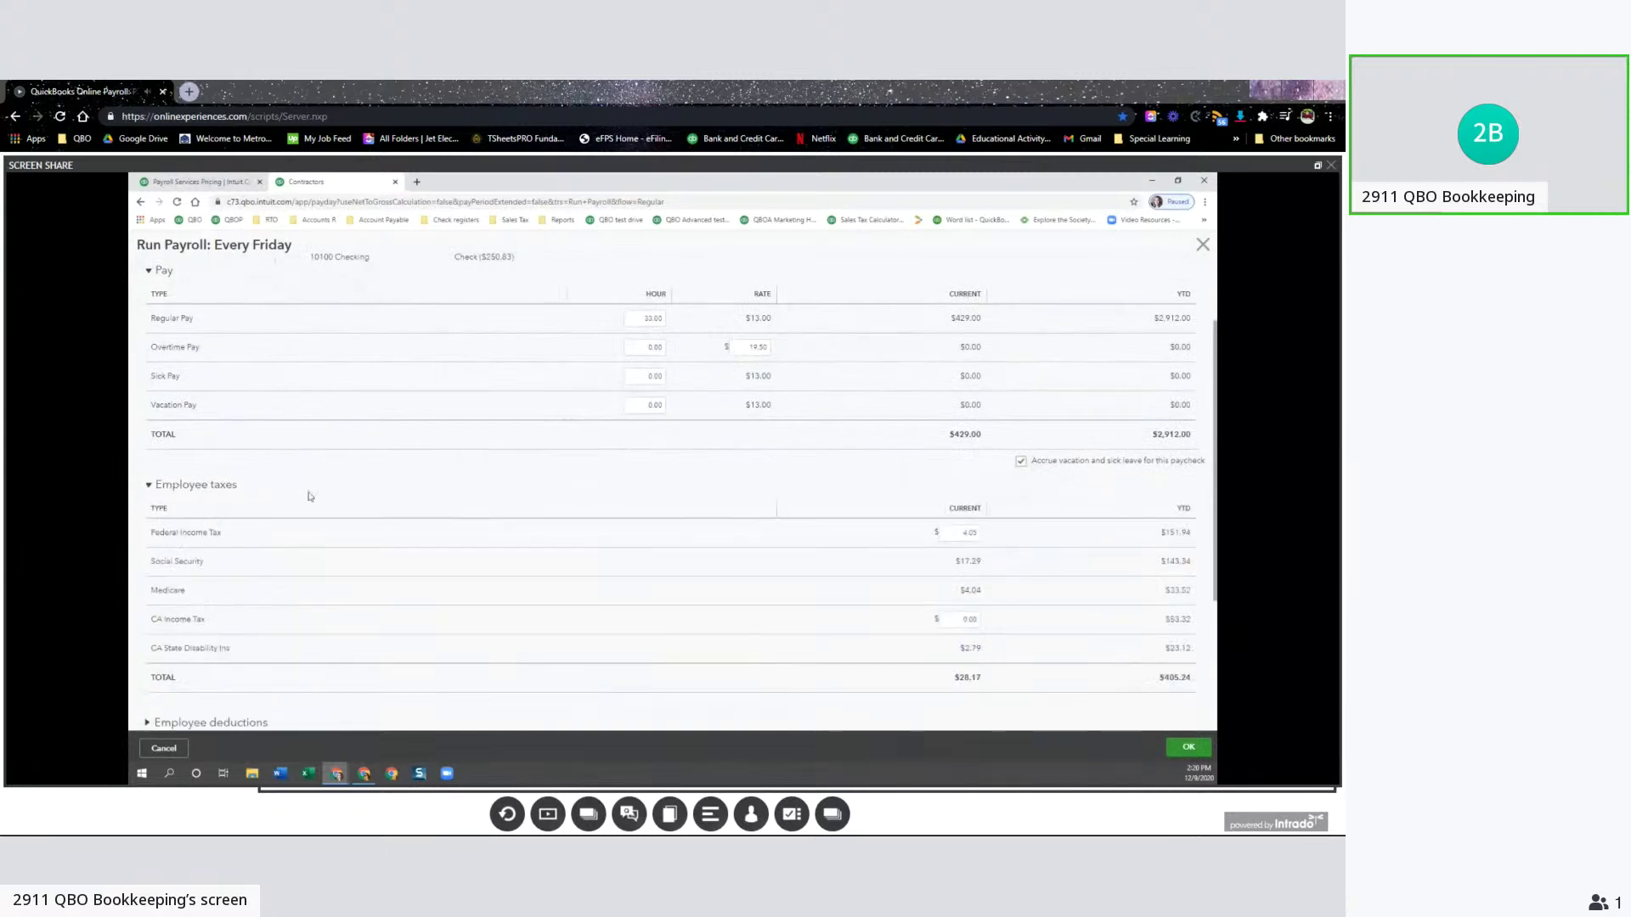
pyautogui.scroll(-1, 306, 498)
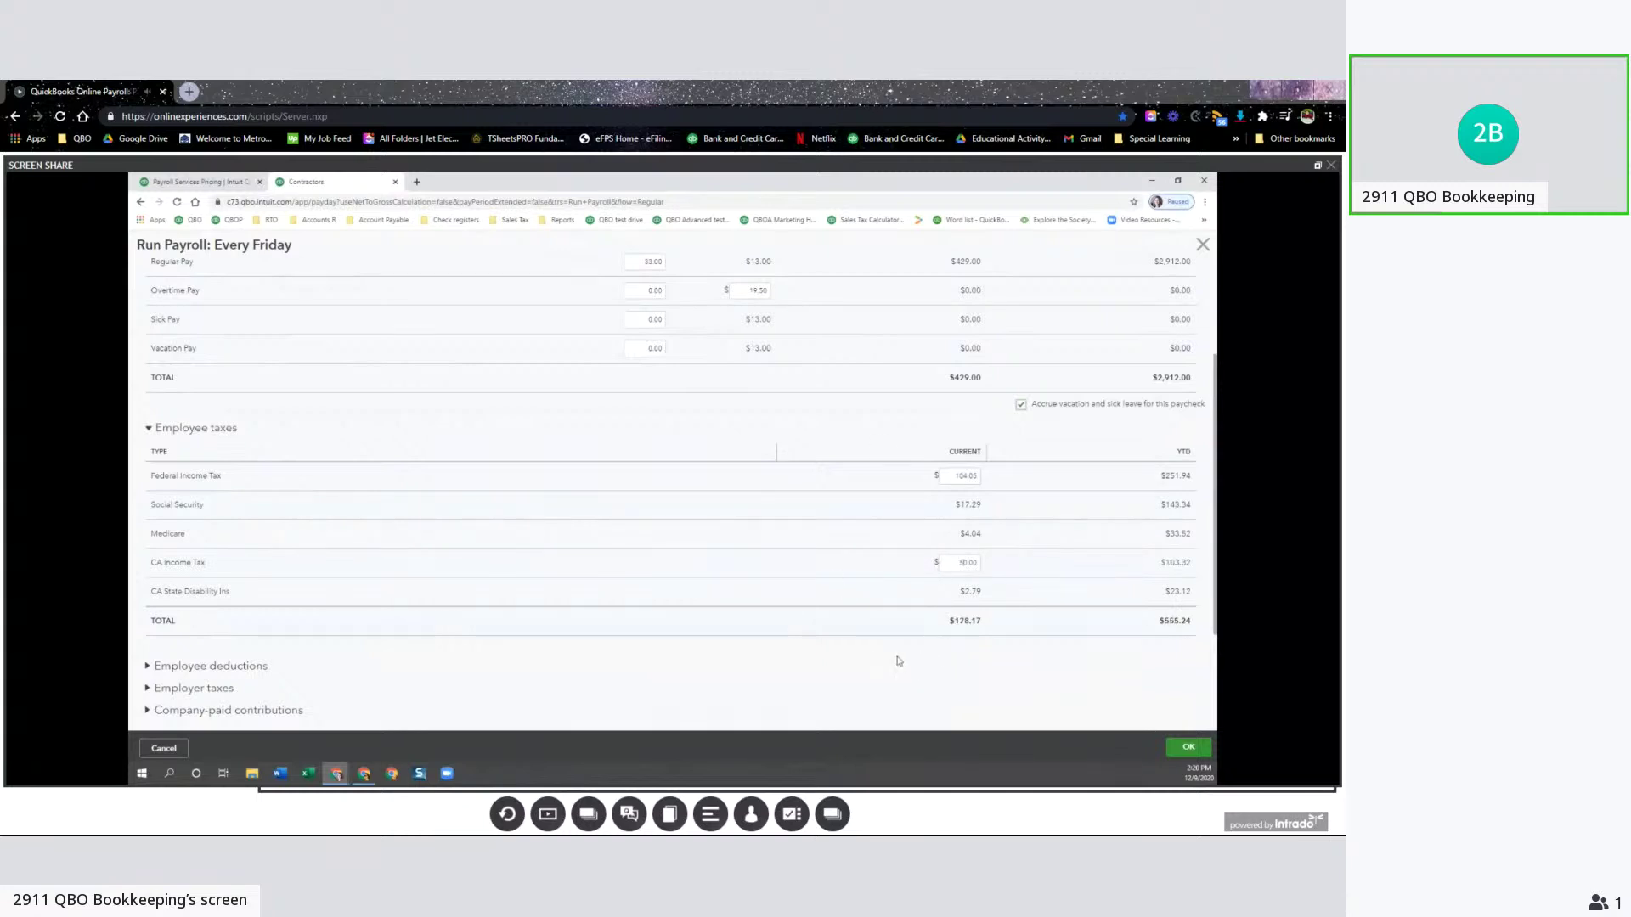
# Review the paycheck's employee deductions, employer taxes and company-paid contributions, and accept the paycheck with 71 regular hours.
pyautogui.scroll(-2, 874, 654)
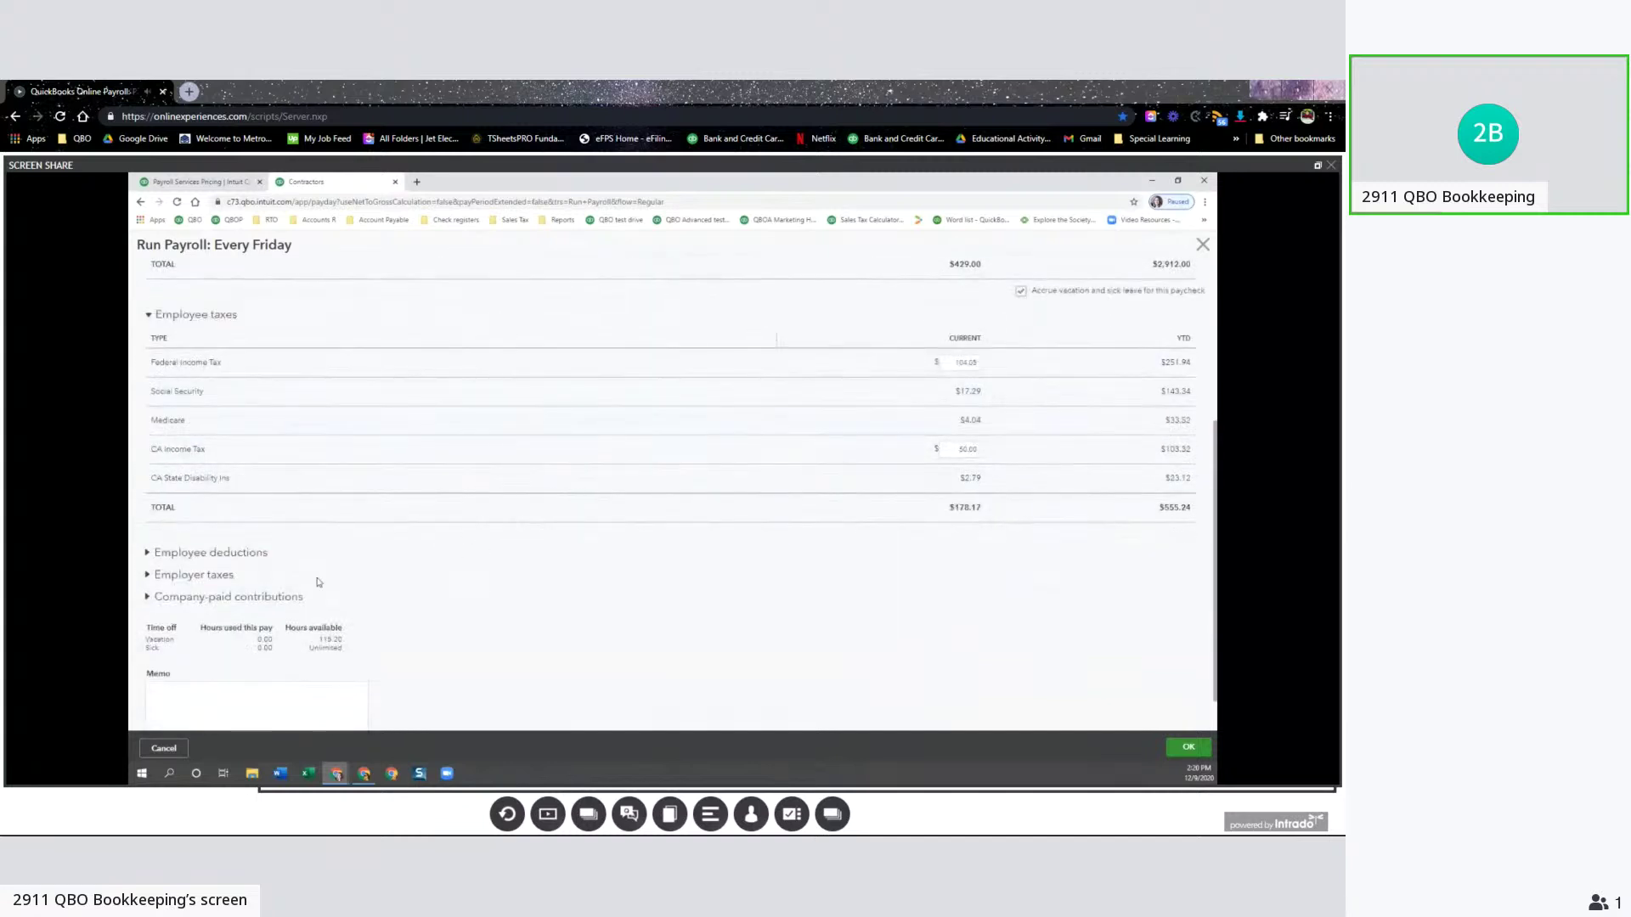
pyautogui.click(207, 550)
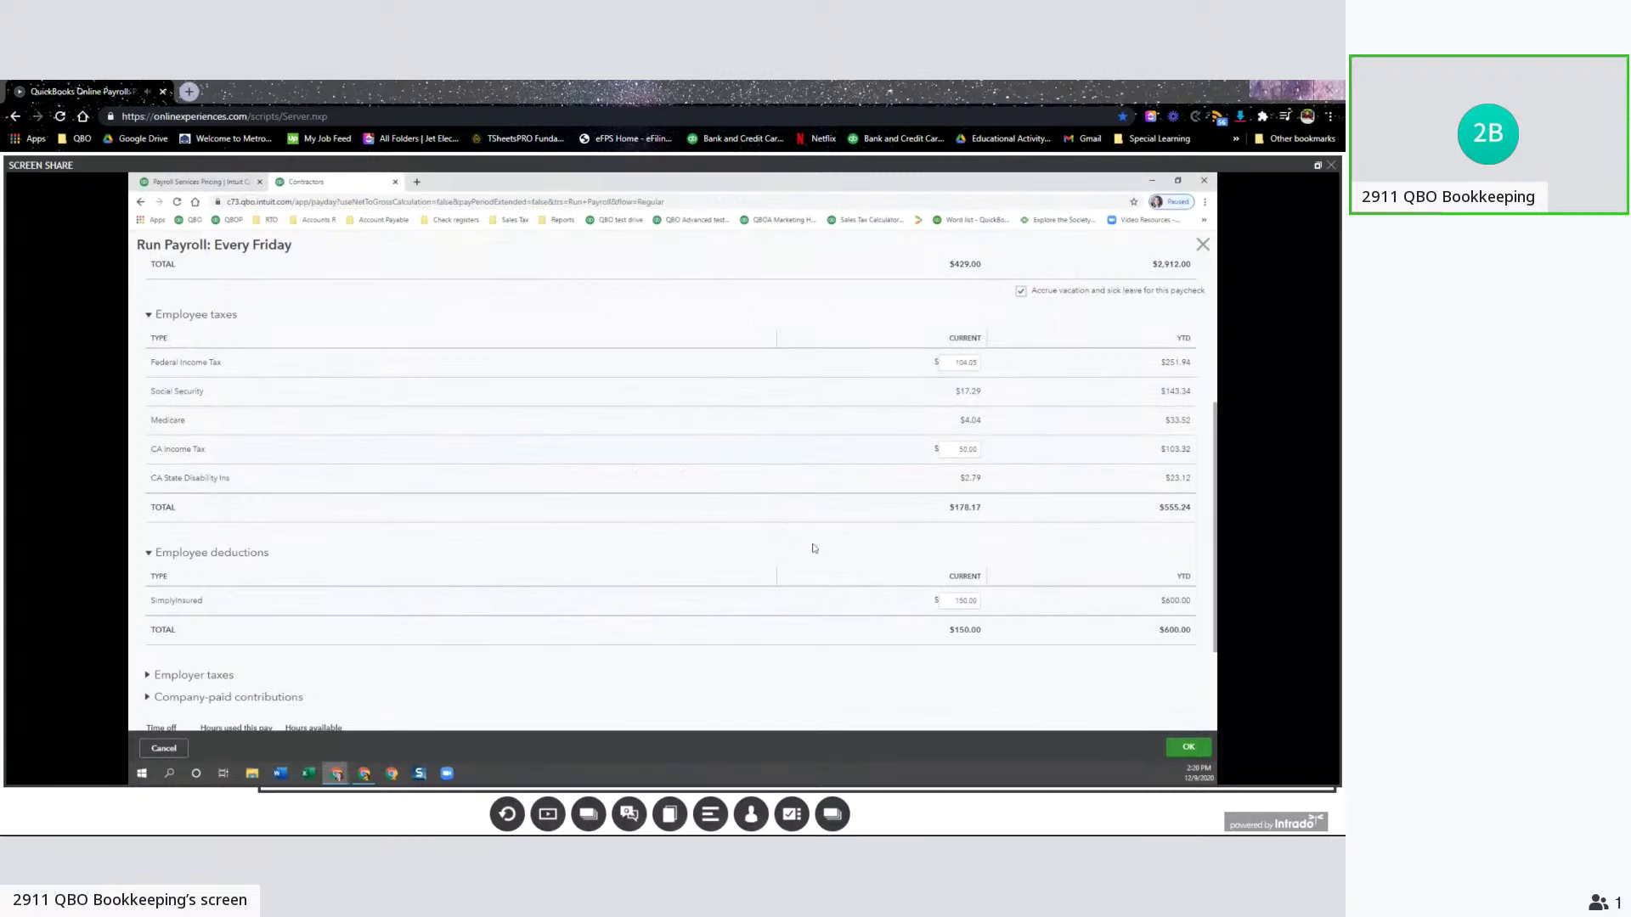
pyautogui.scroll(-1, 814, 549)
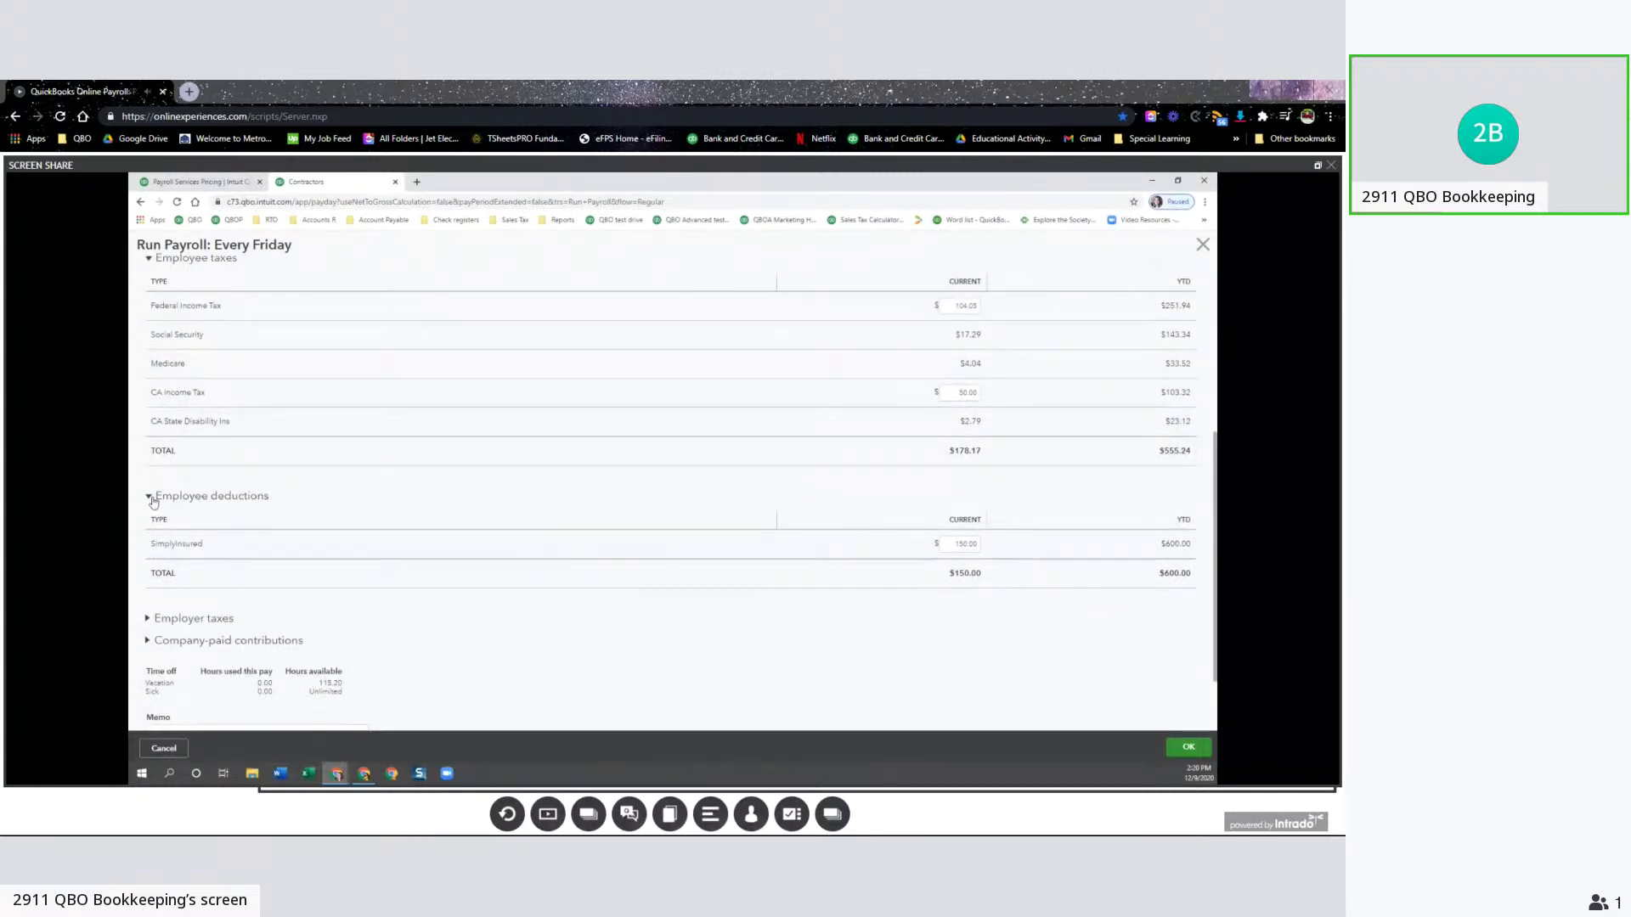
pyautogui.click(201, 499)
pyautogui.click(200, 543)
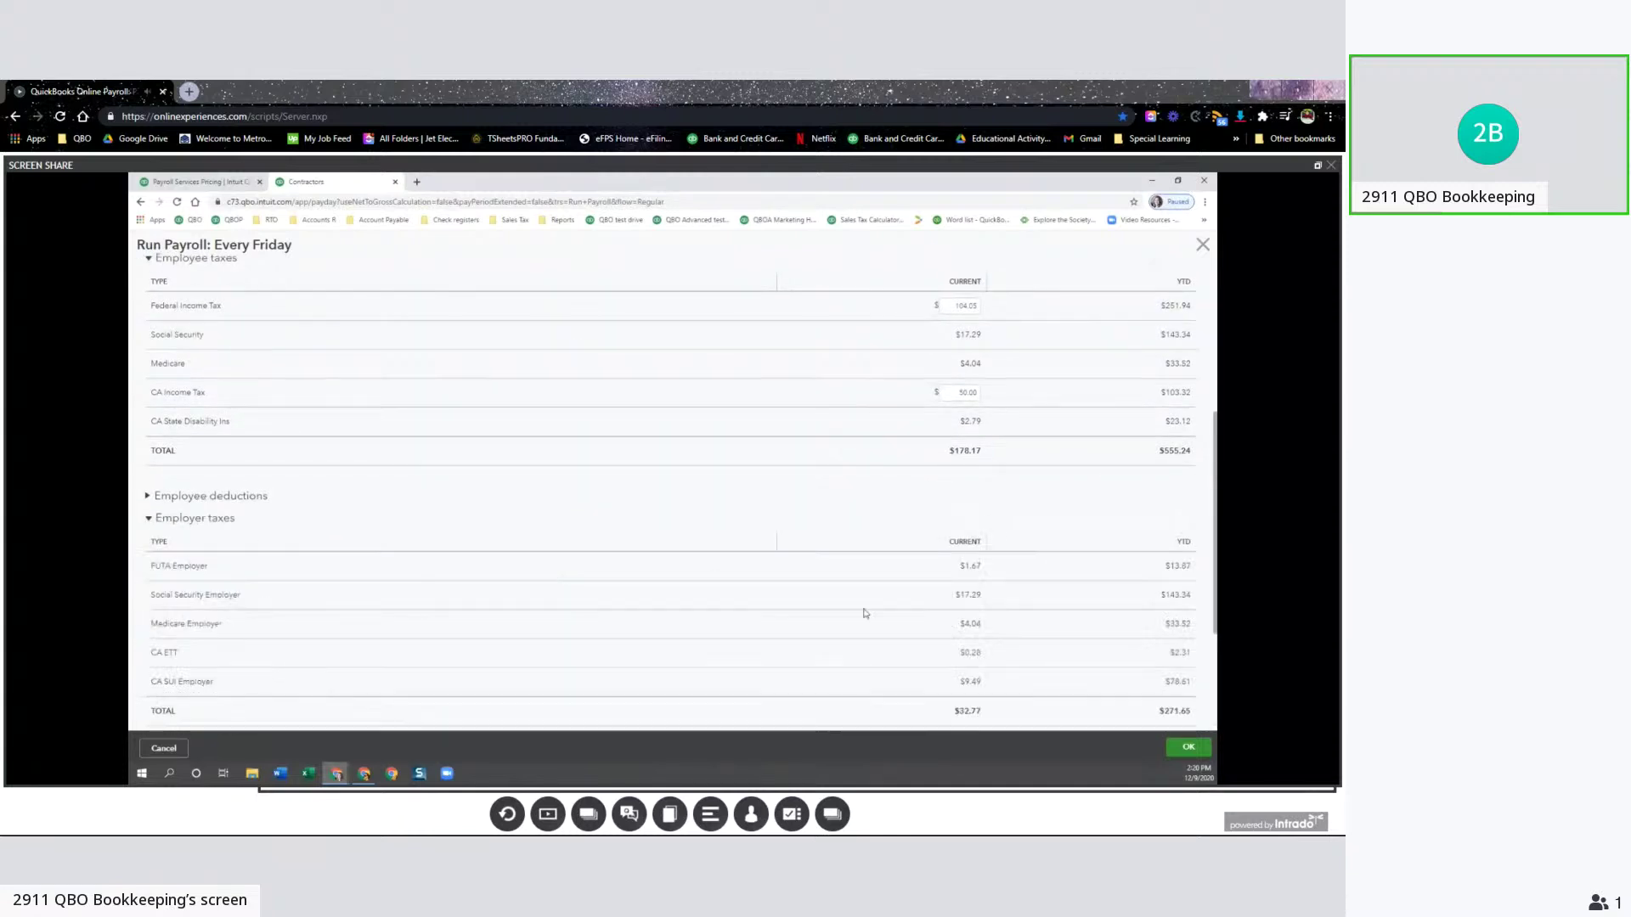
pyautogui.scroll(-3, 910, 592)
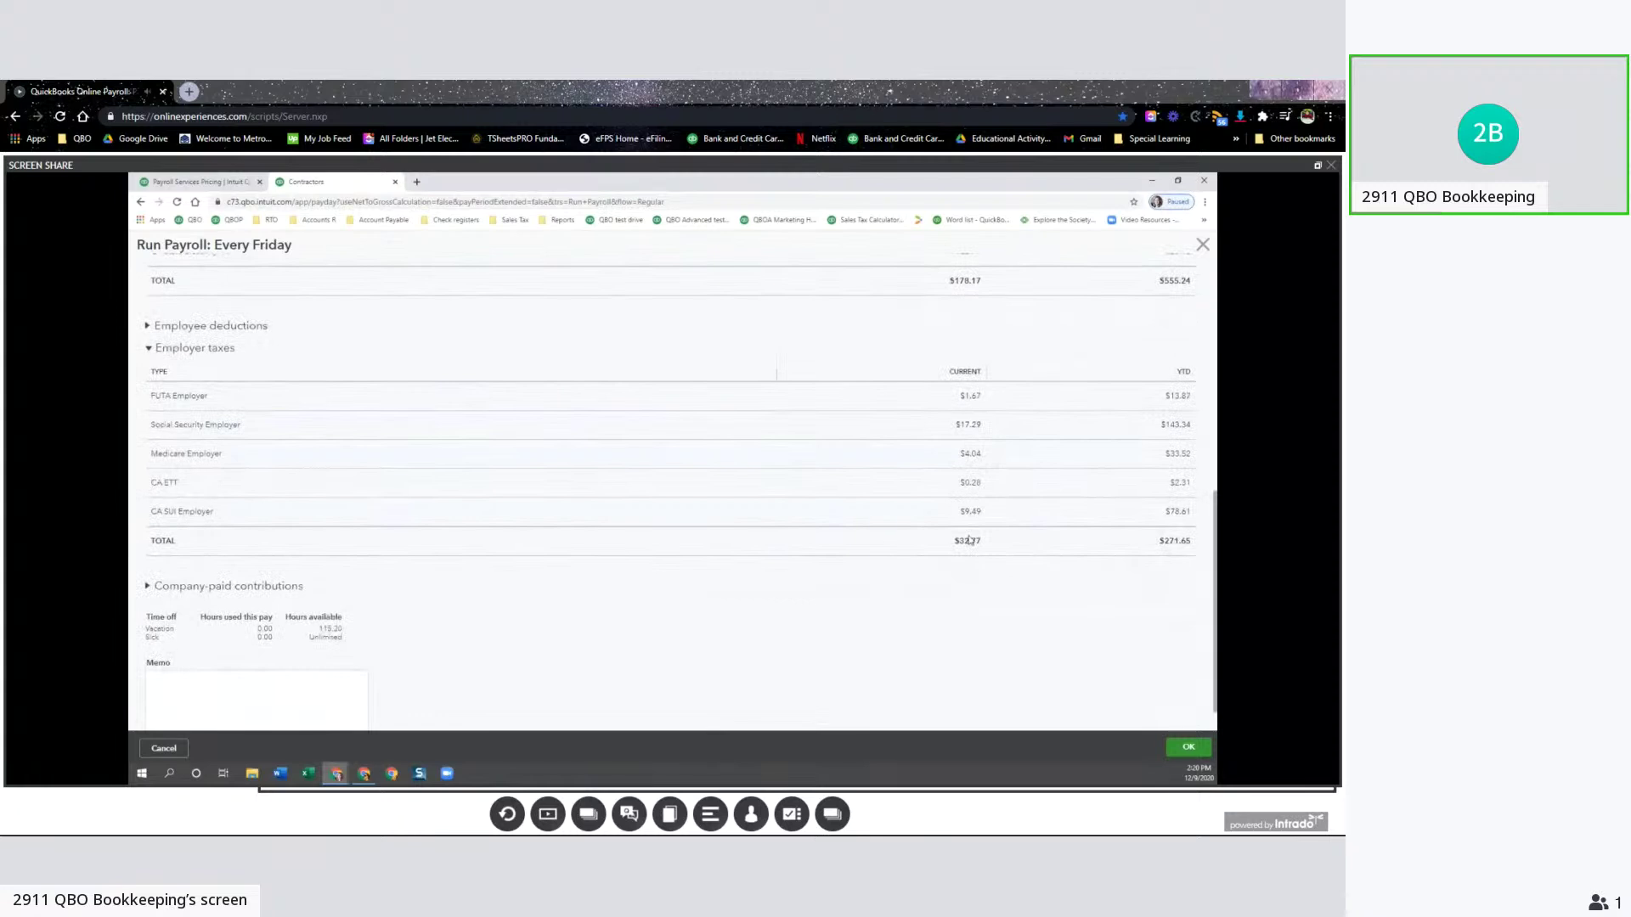
pyautogui.click(190, 588)
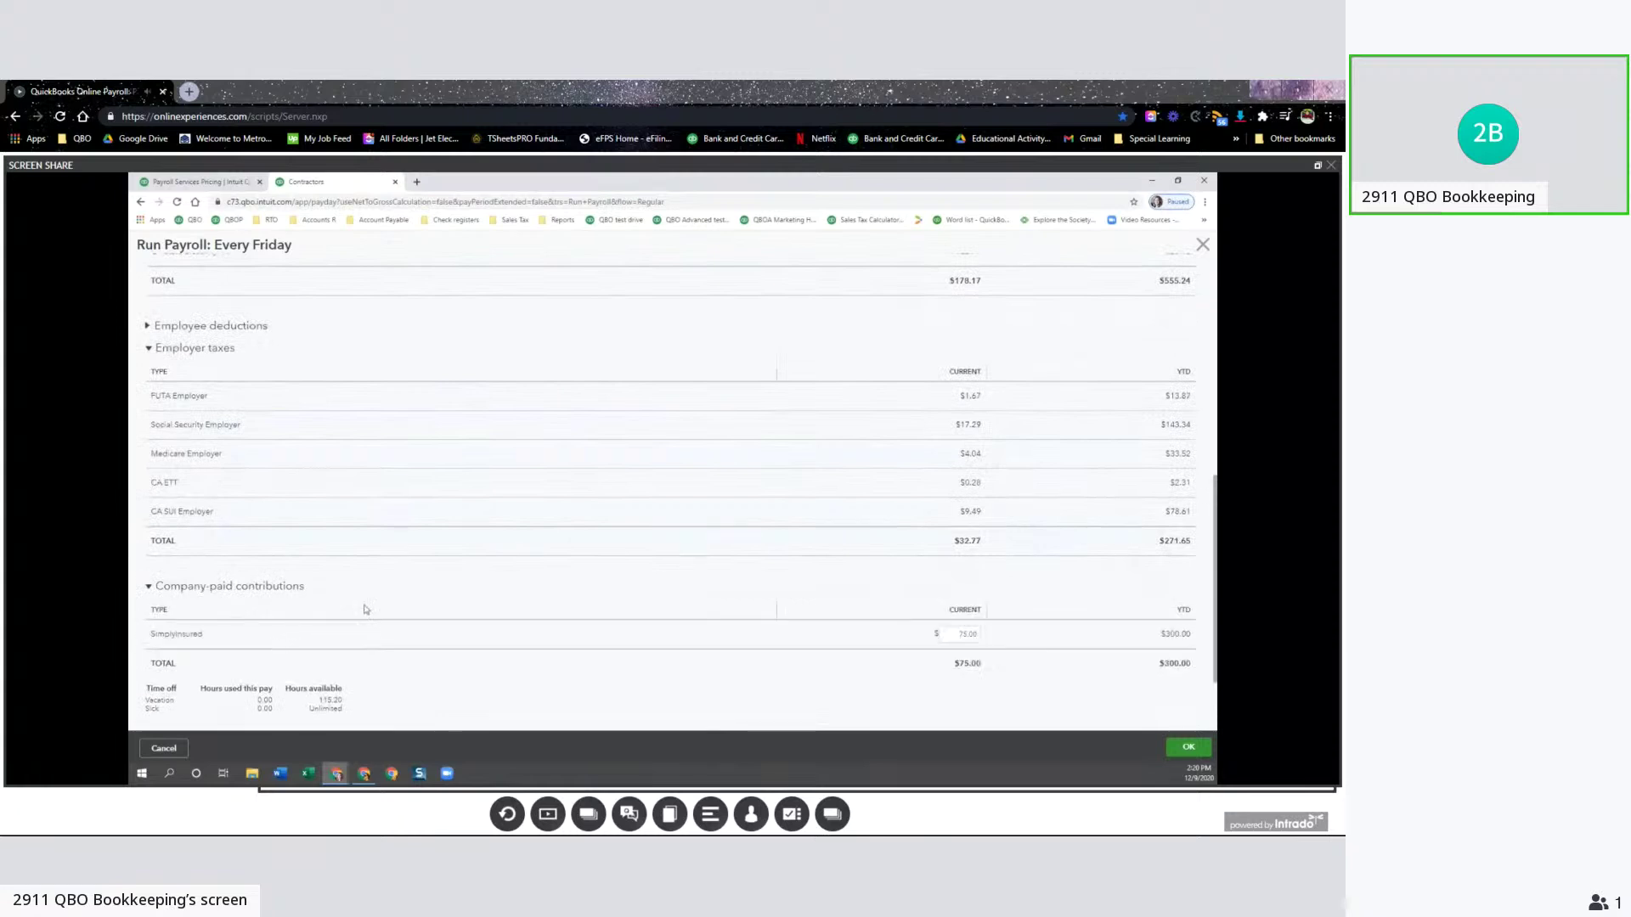
pyautogui.click(263, 588)
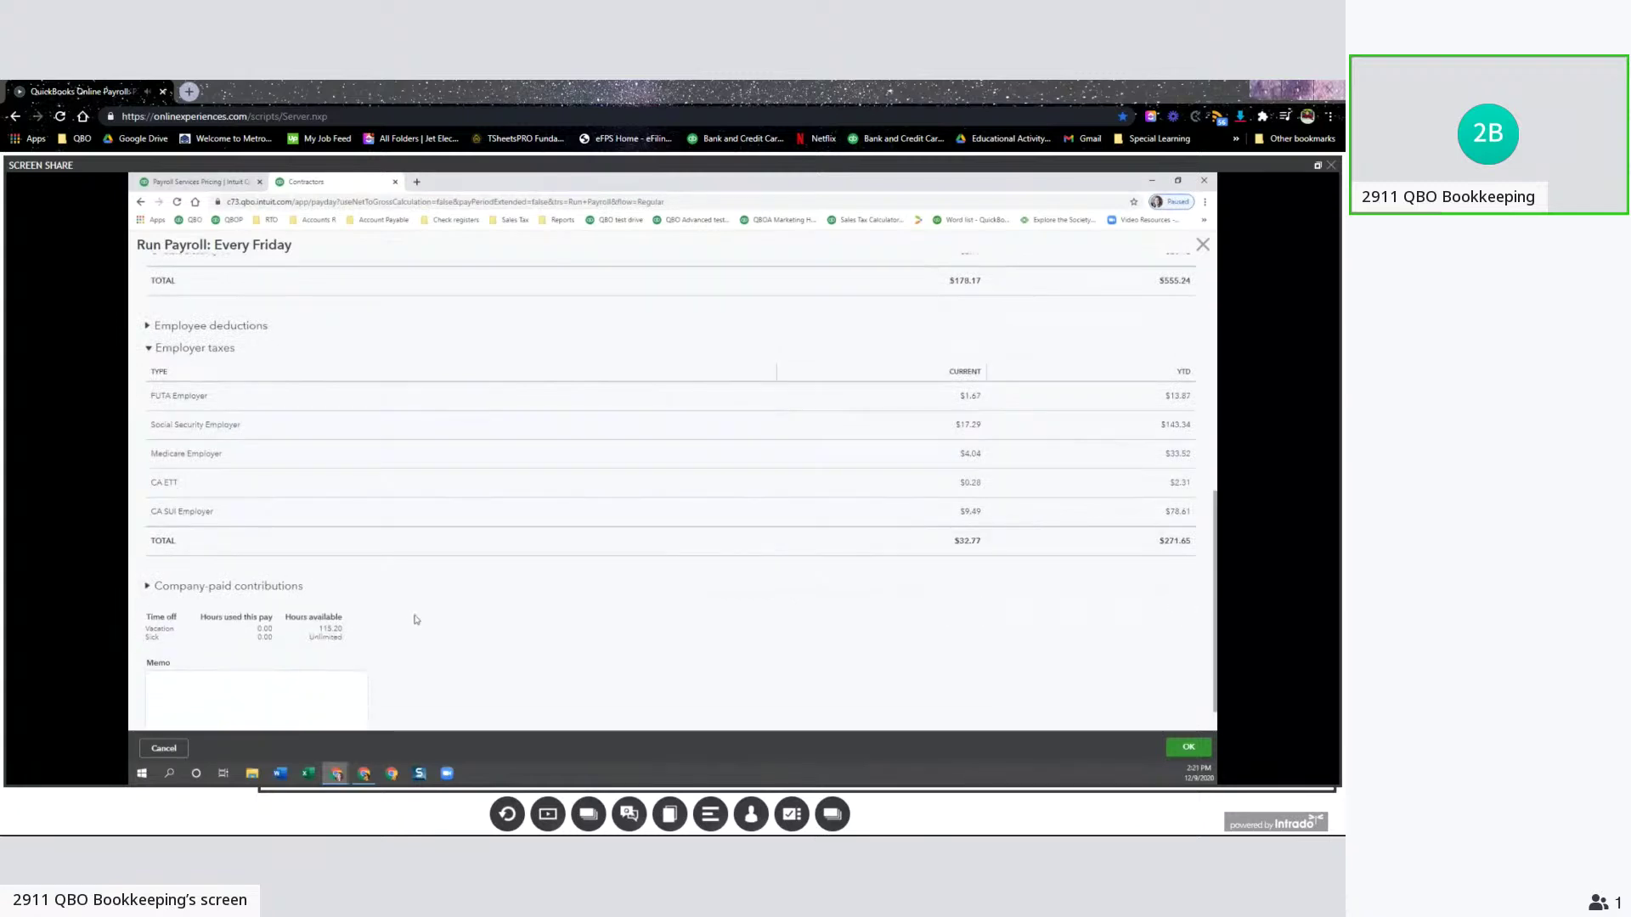
pyautogui.scroll(-1, 414, 618)
pyautogui.click(1188, 748)
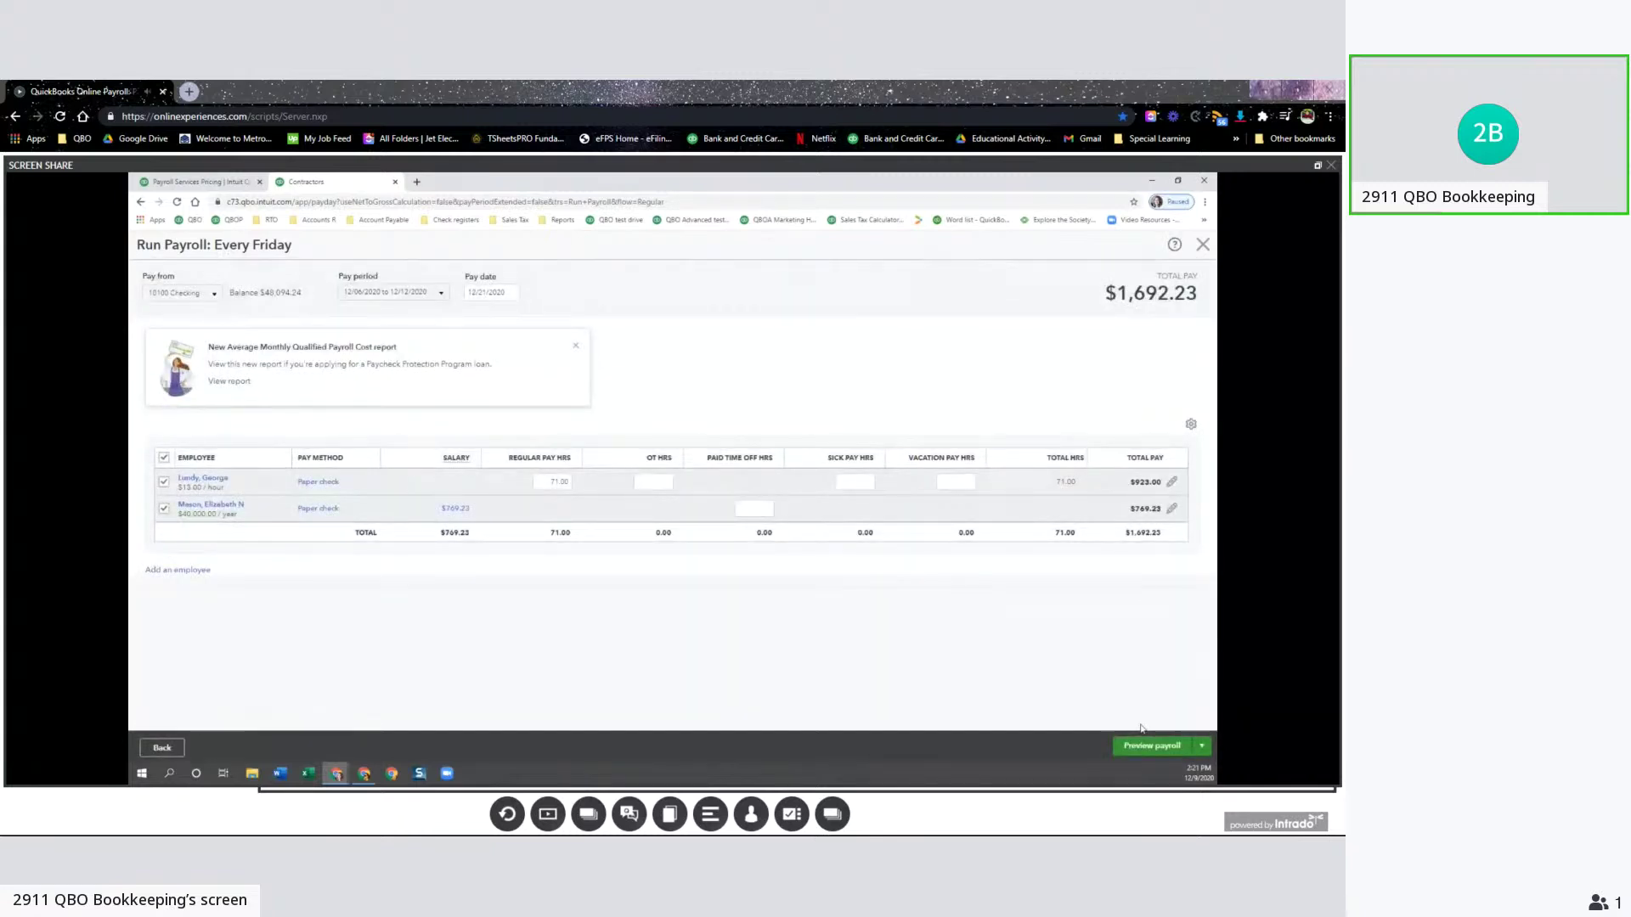
# Preview the payroll, look through its Payroll Details Report and close the report.
pyautogui.click(1150, 748)
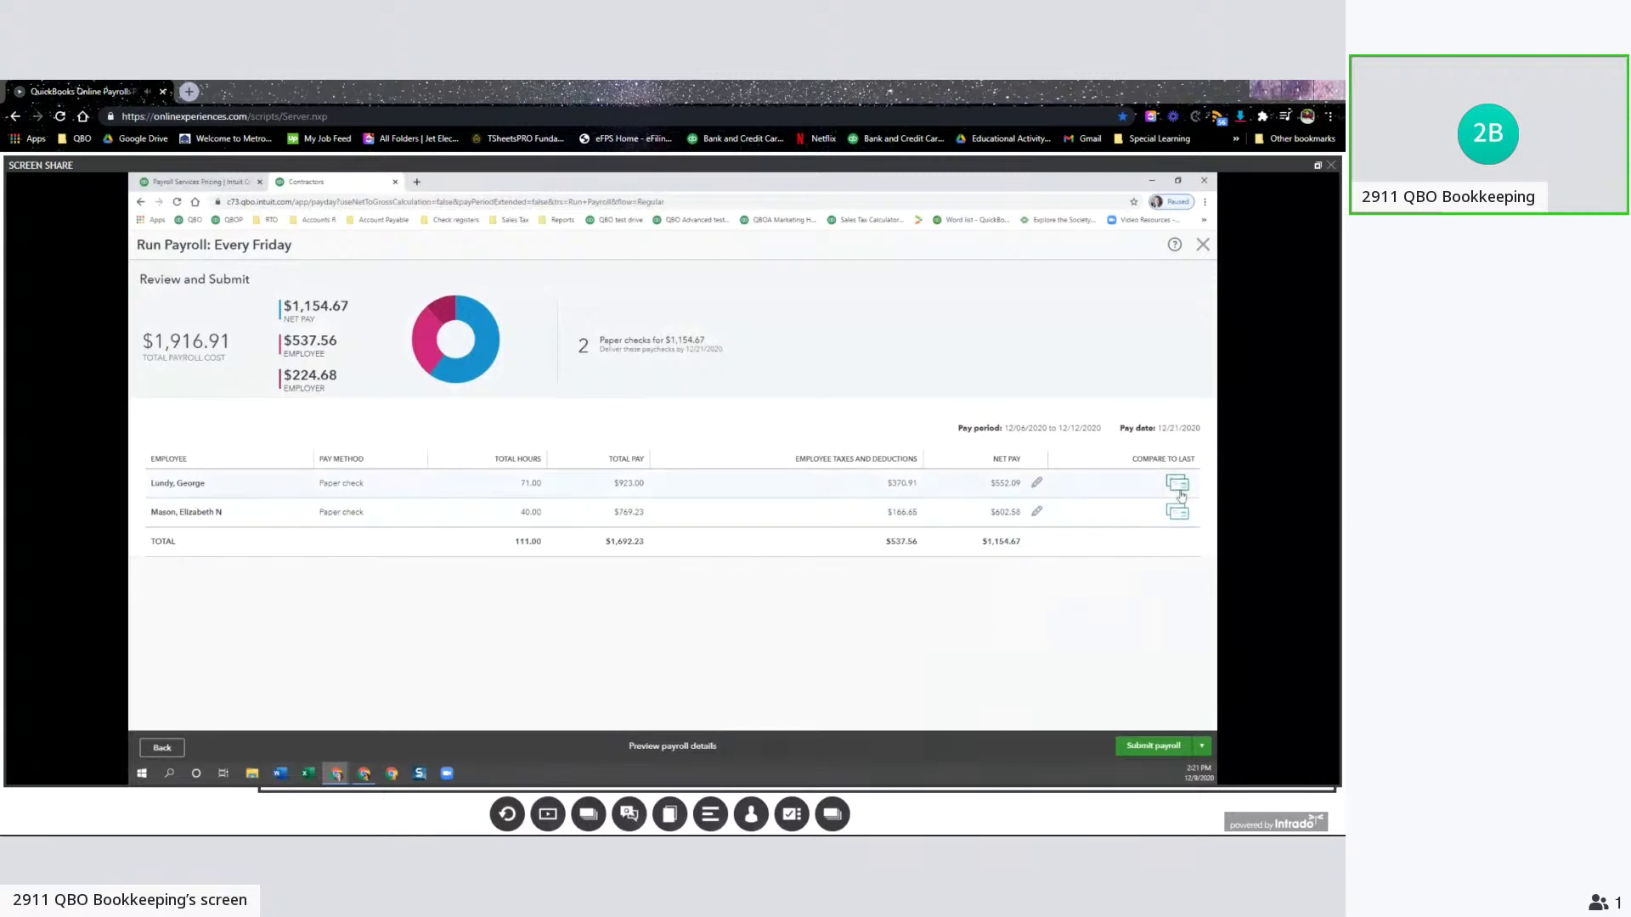
pyautogui.click(707, 747)
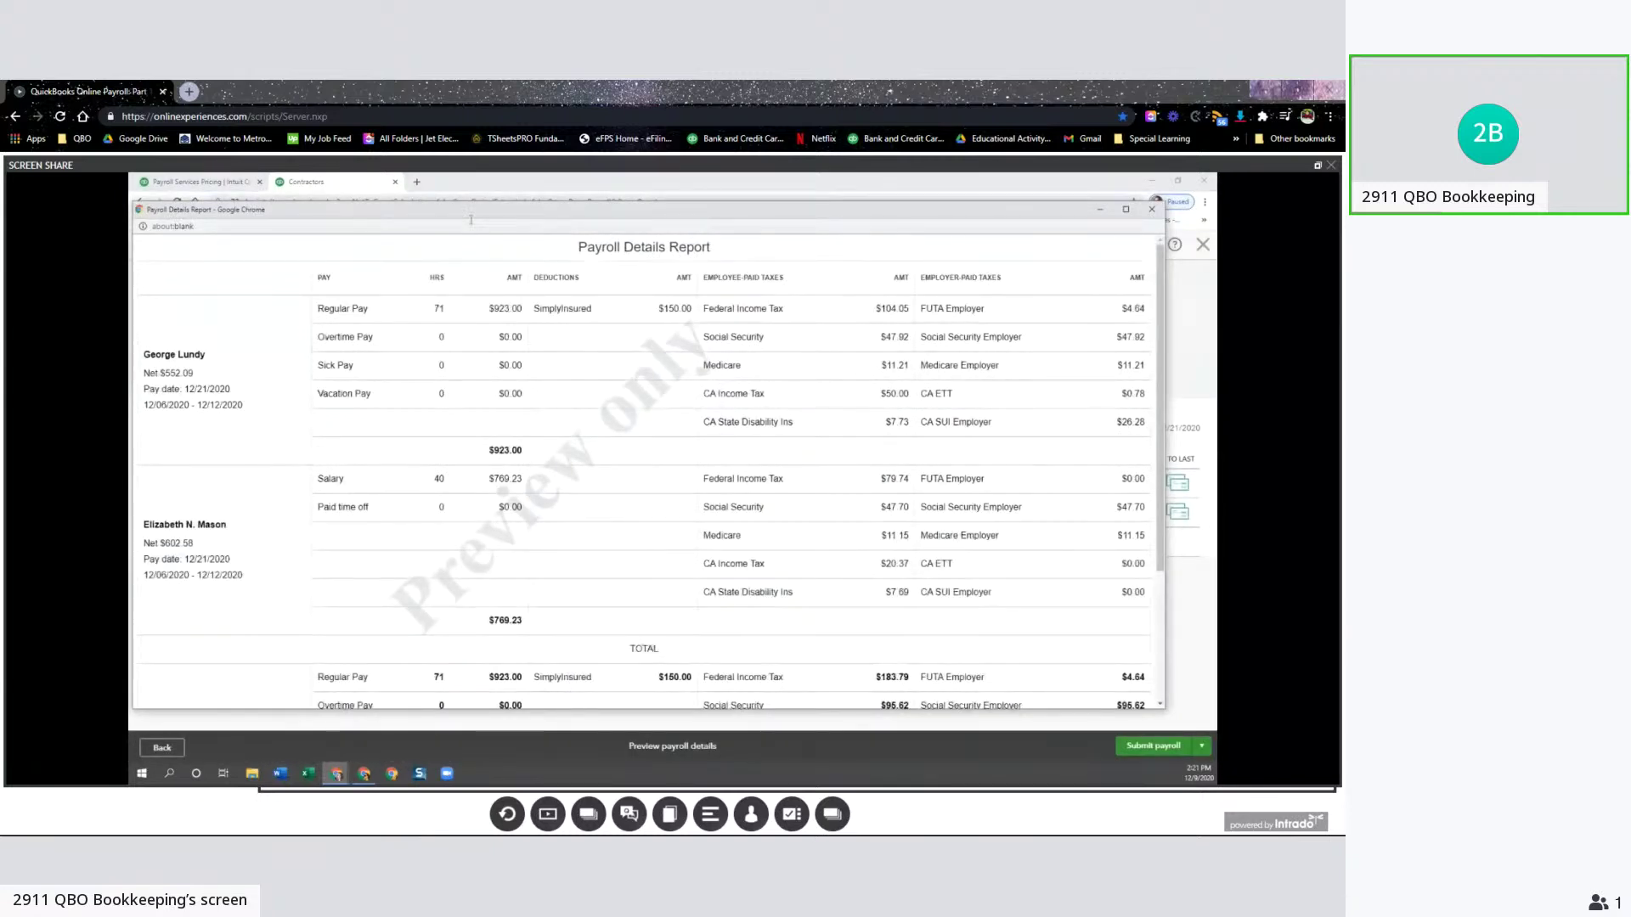
pyautogui.moveTo(471, 213); pyautogui.dragTo(496, 213)
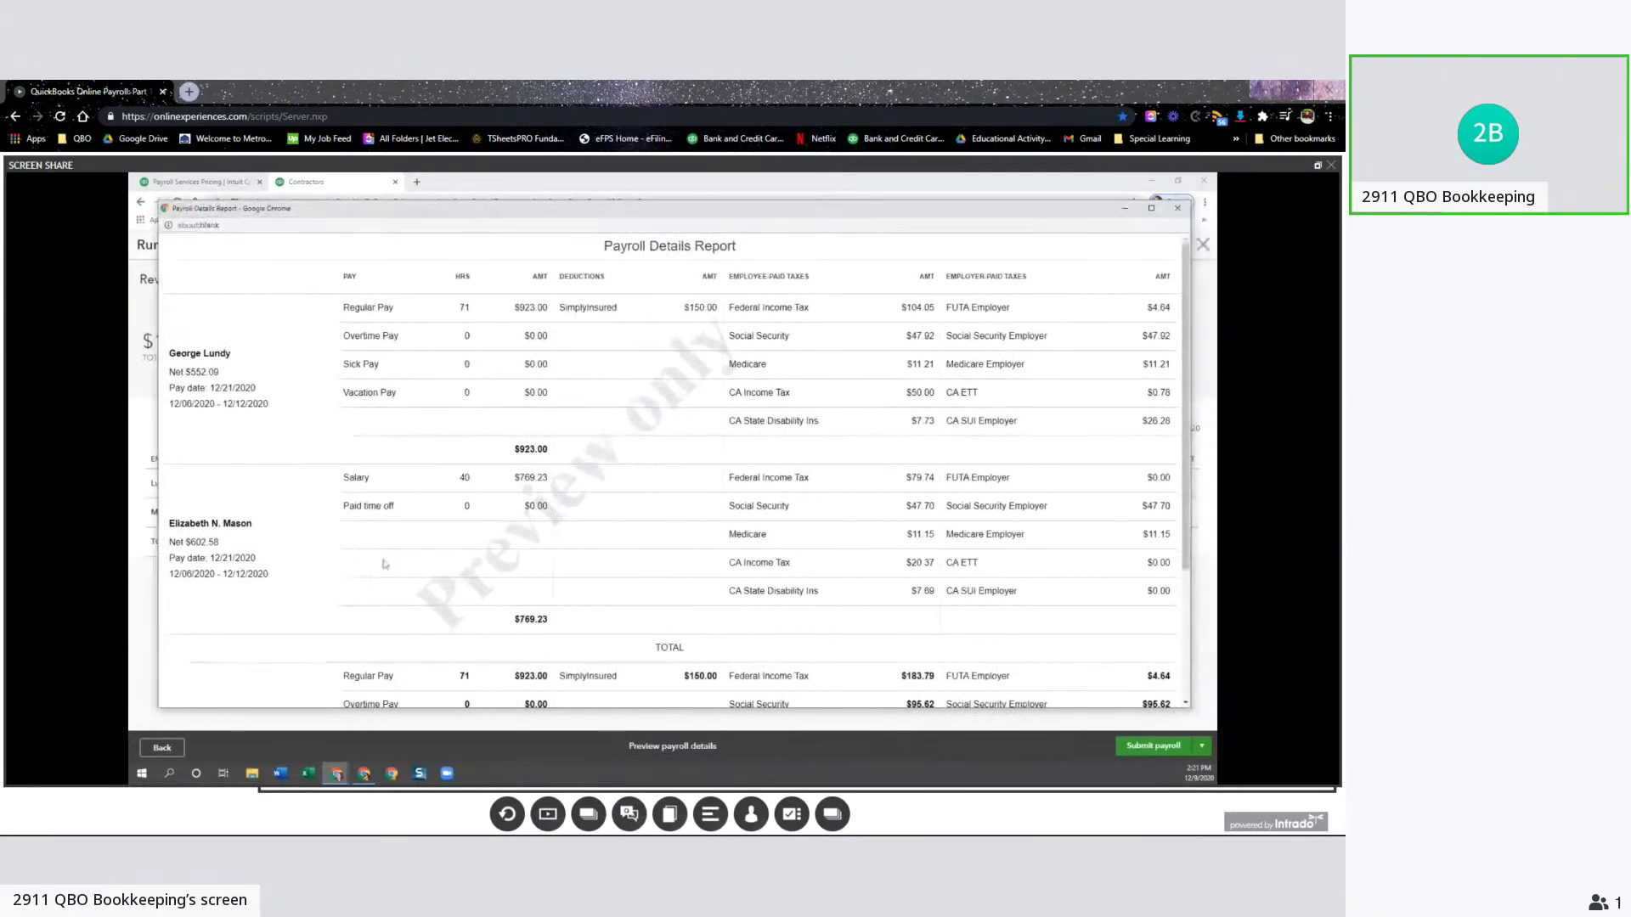
pyautogui.scroll(-5, 291, 613)
pyautogui.scroll(5, 362, 626)
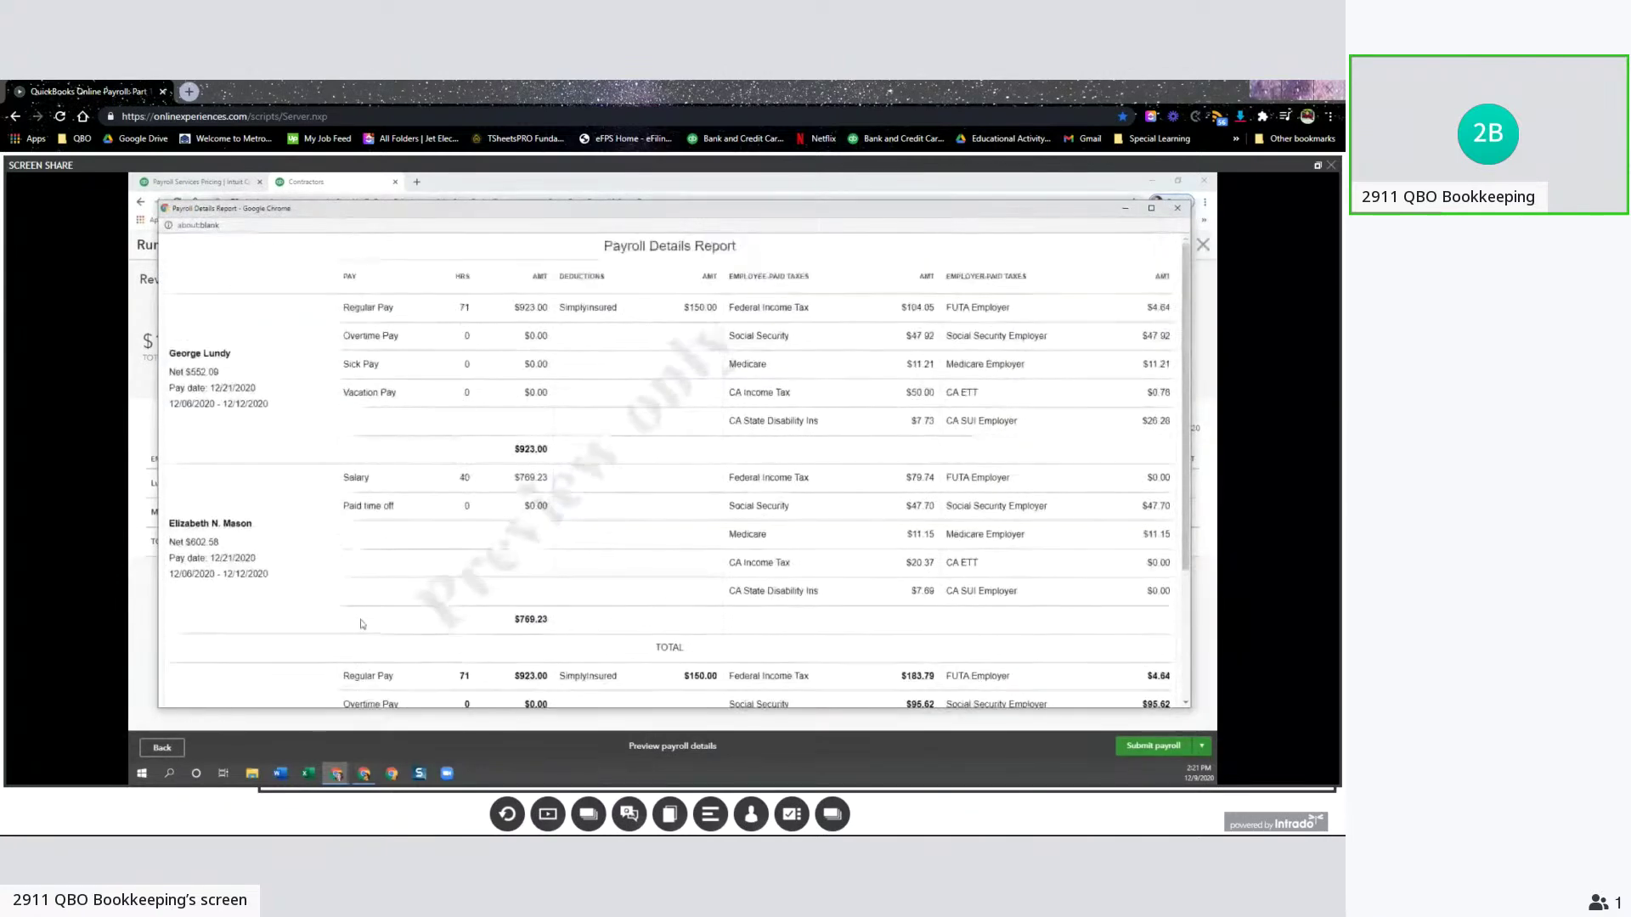
pyautogui.click(1178, 208)
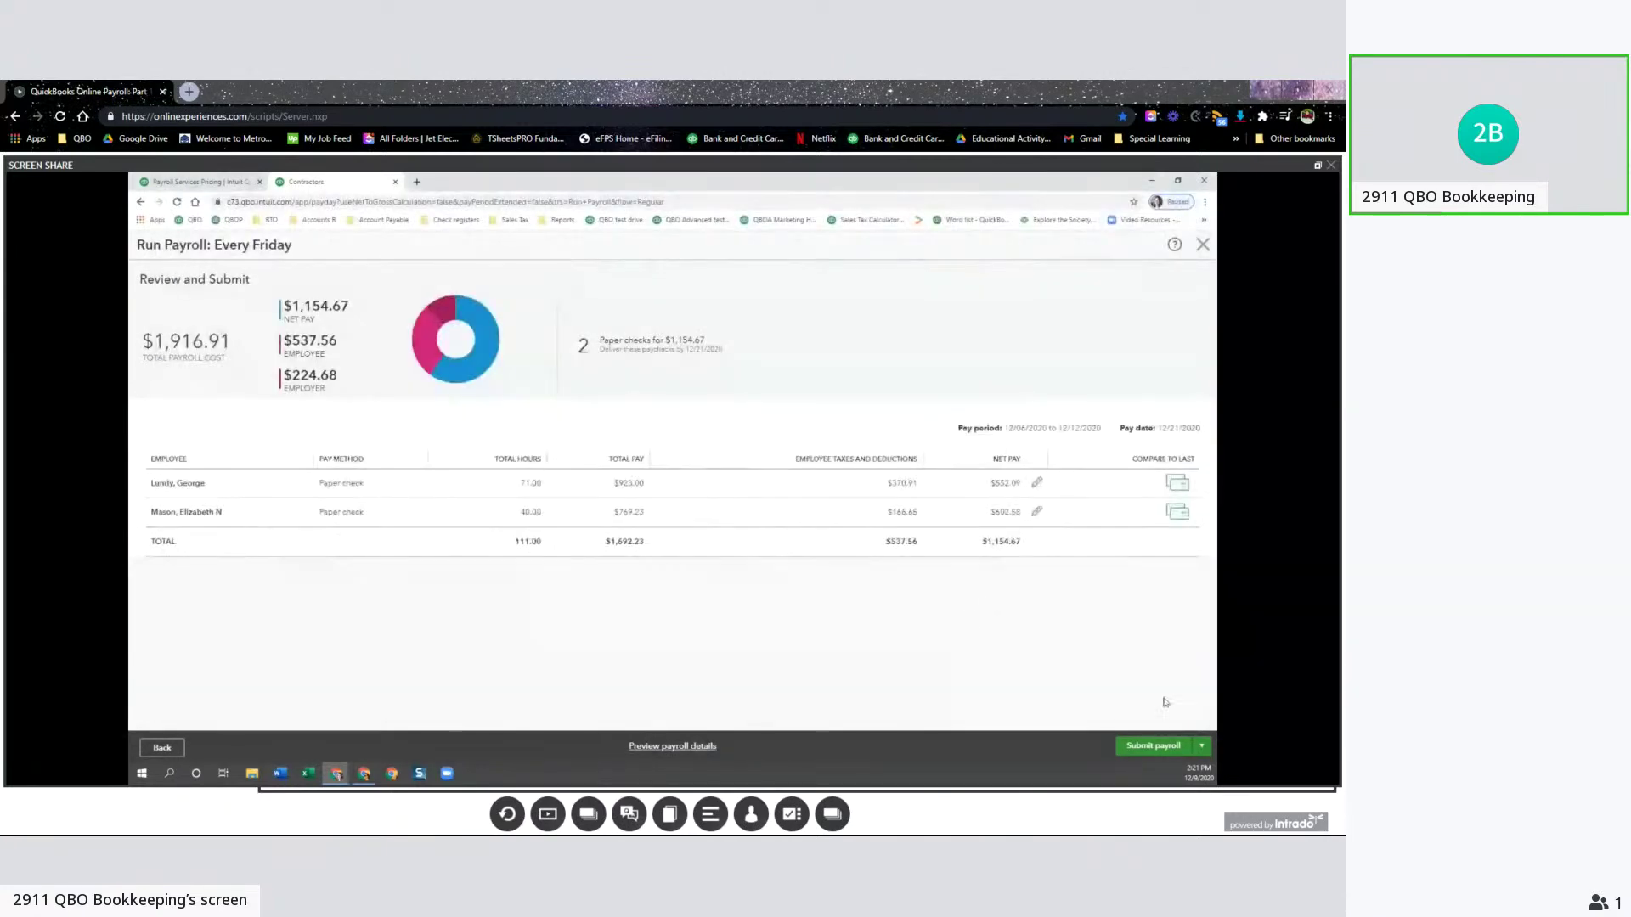
# Submit the Every Friday payroll and finish it without printing pay stubs.
pyautogui.click(1137, 751)
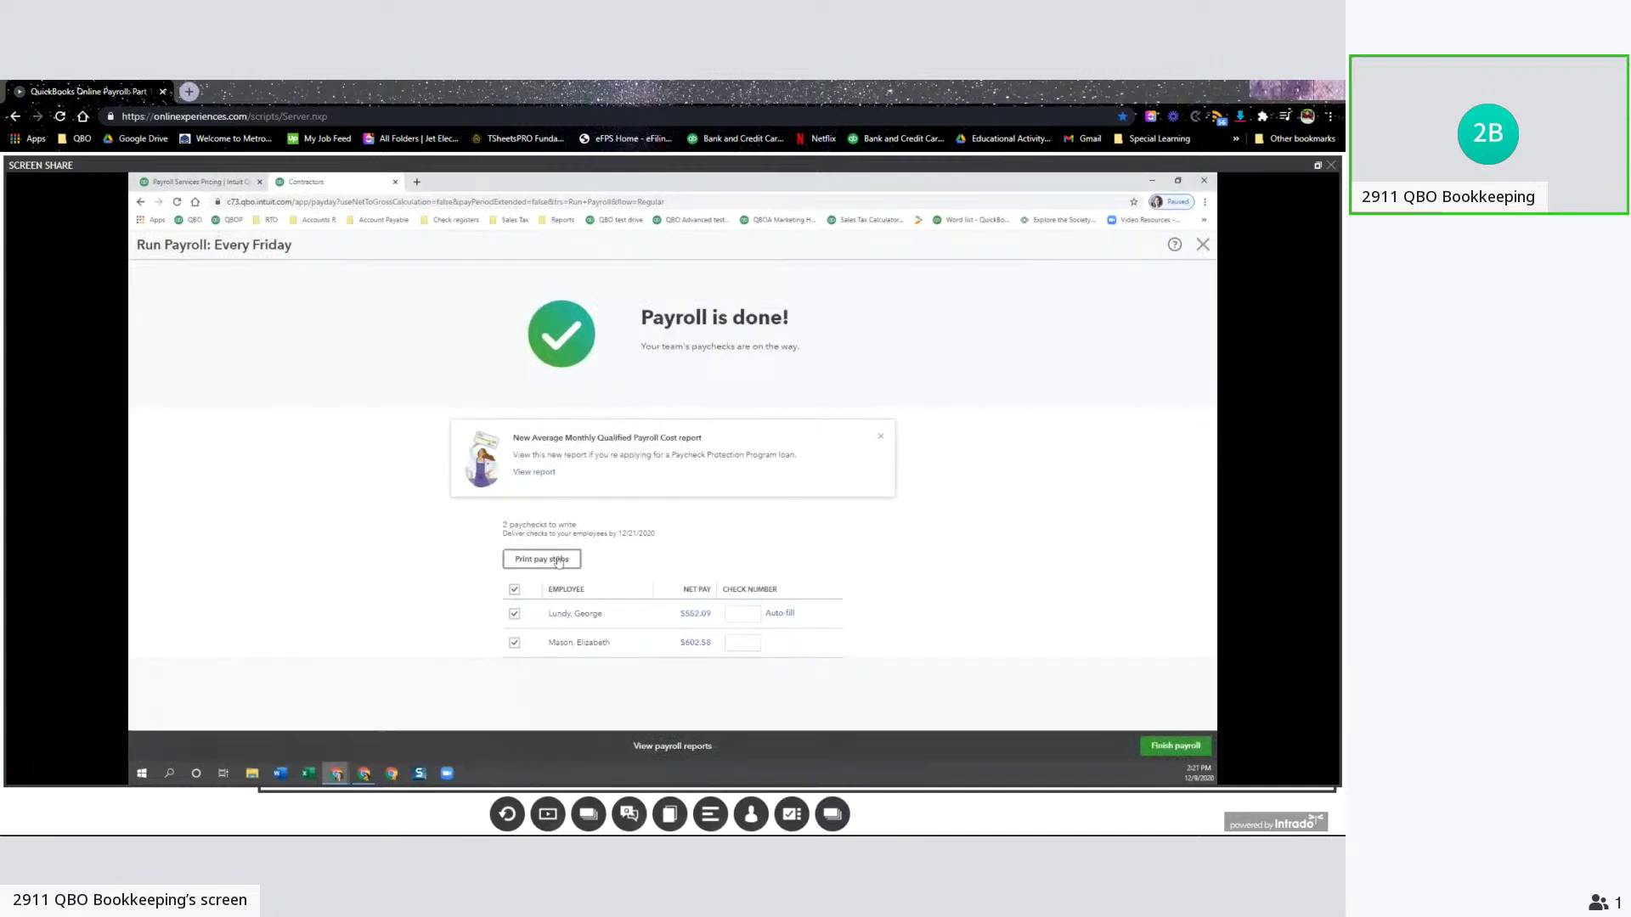
pyautogui.click(1163, 745)
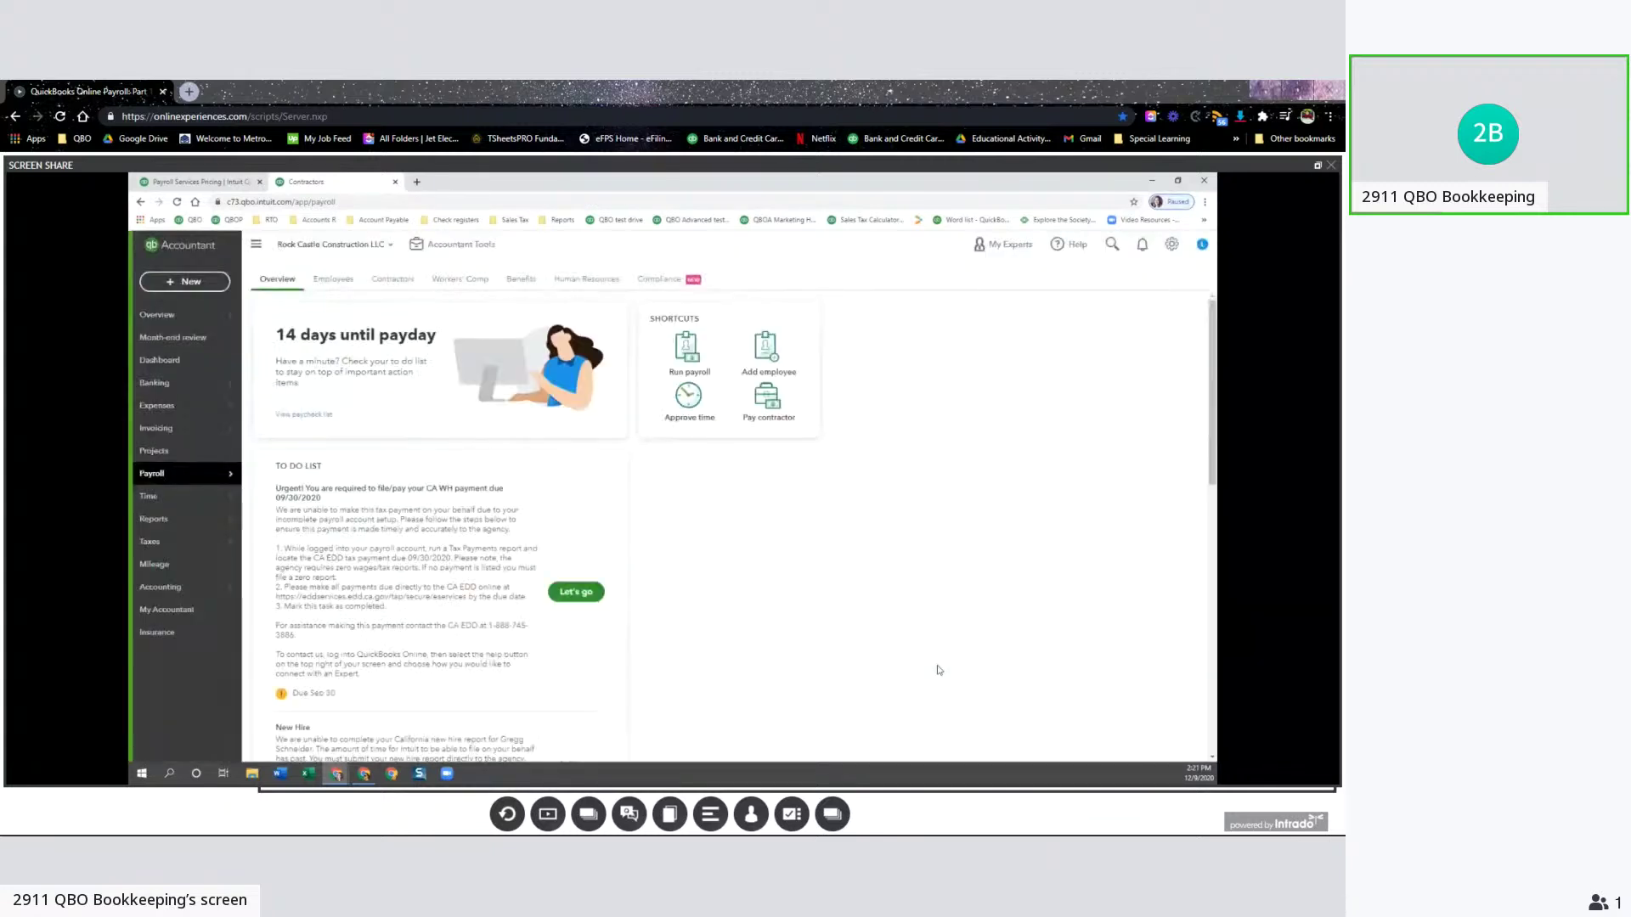
# Open the paycheck list from the employee list and run its report for only the salaried Every Friday employee.
pyautogui.click(345, 291)
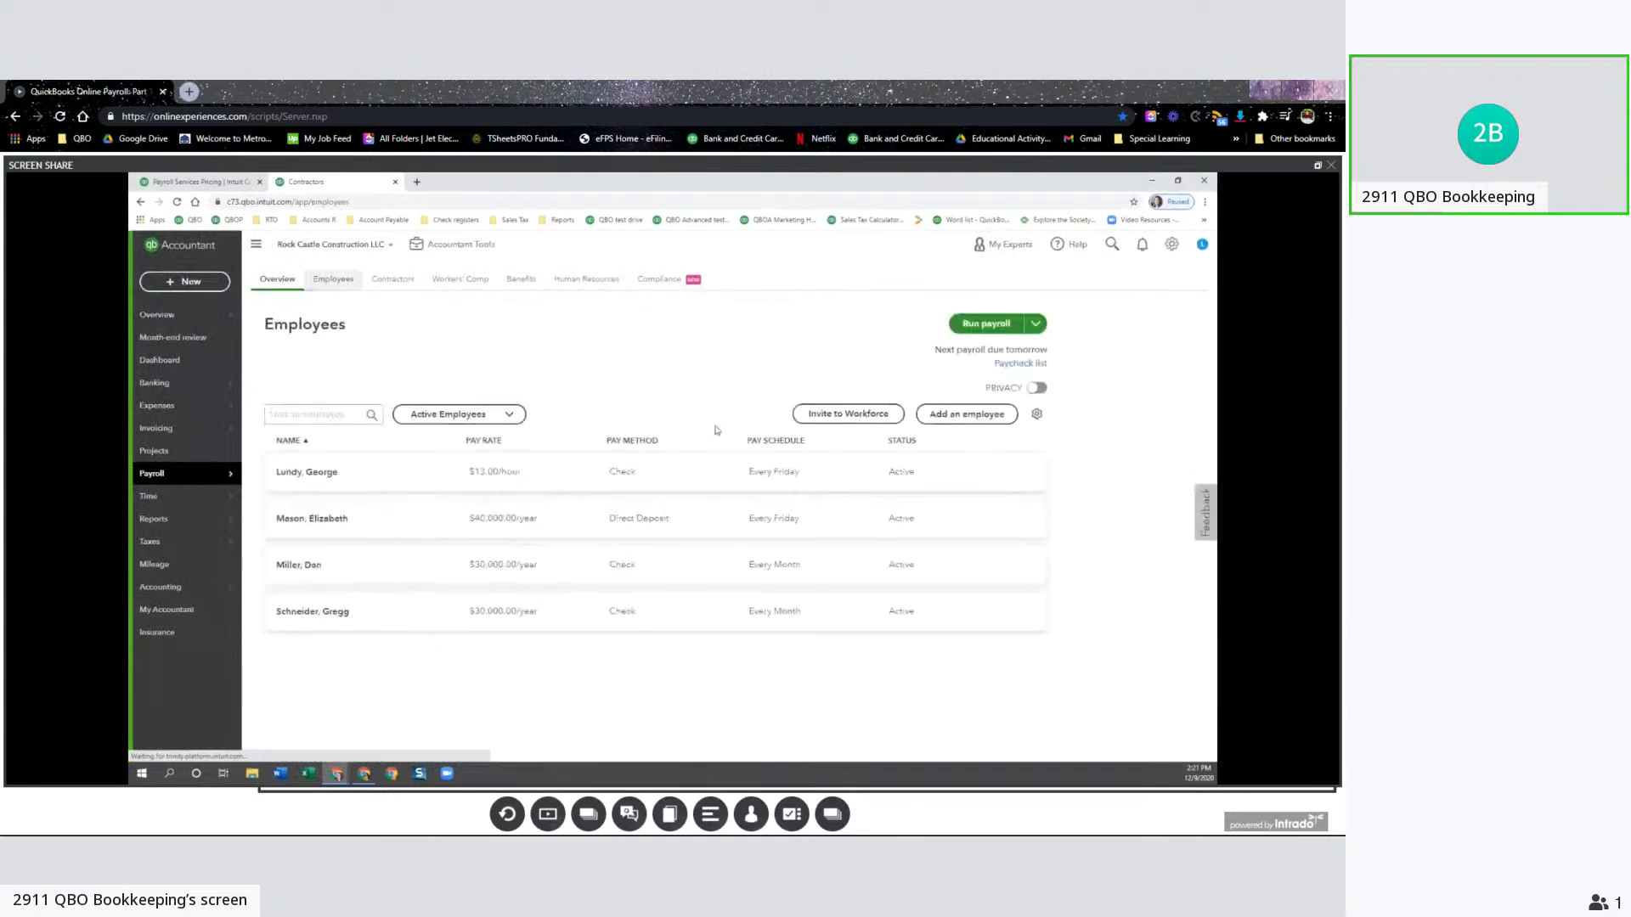
pyautogui.click(1010, 363)
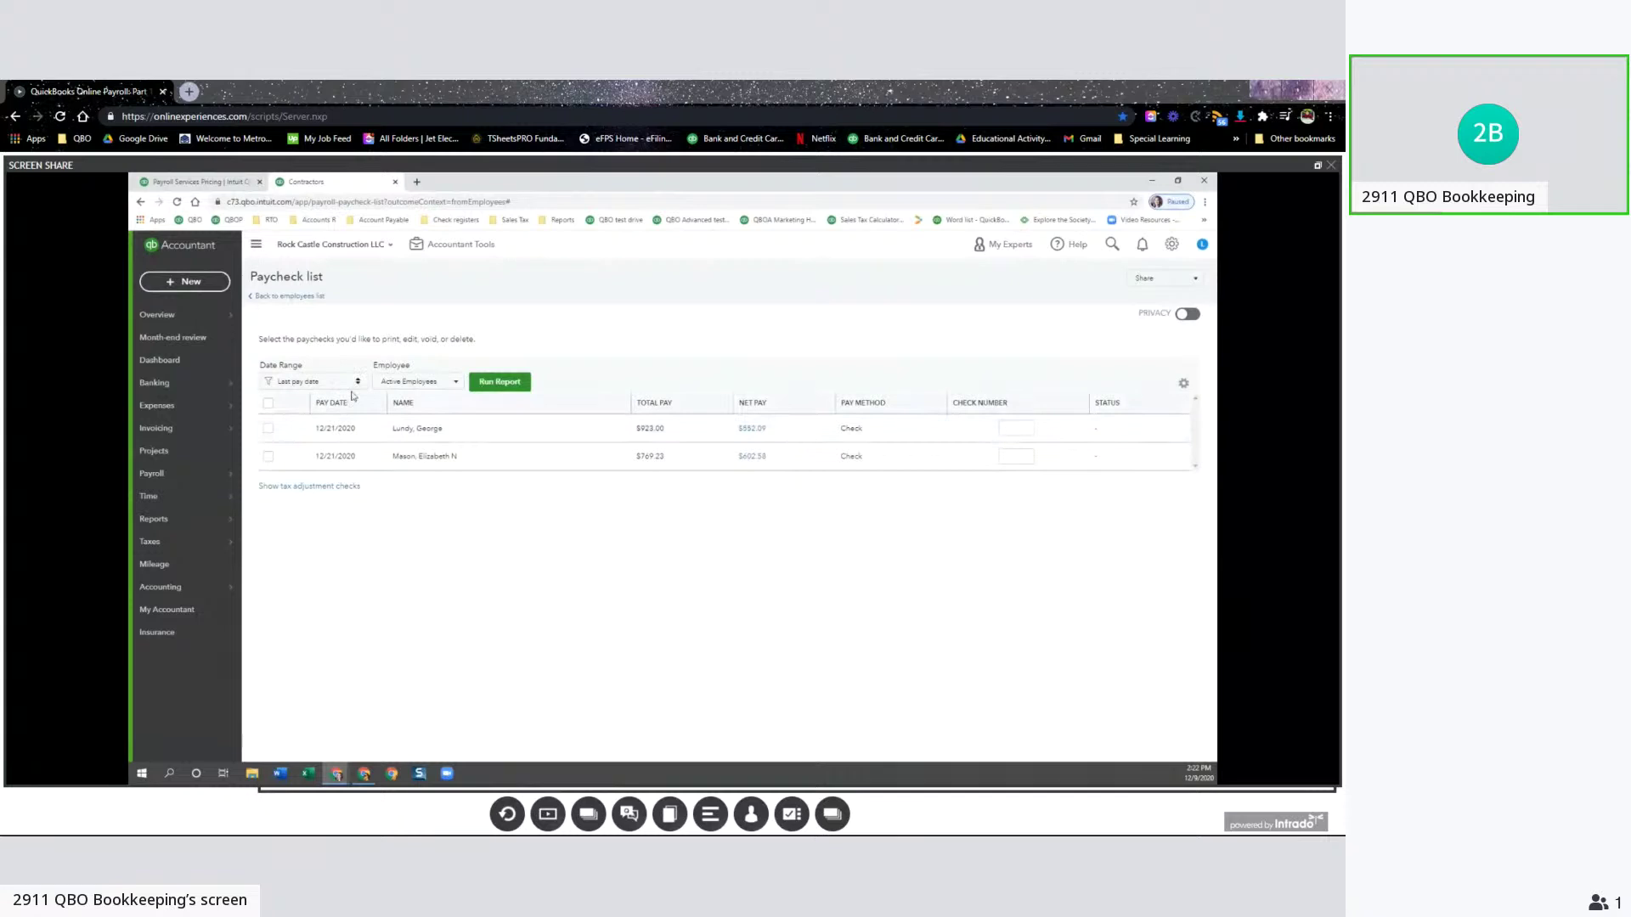
pyautogui.click(438, 388)
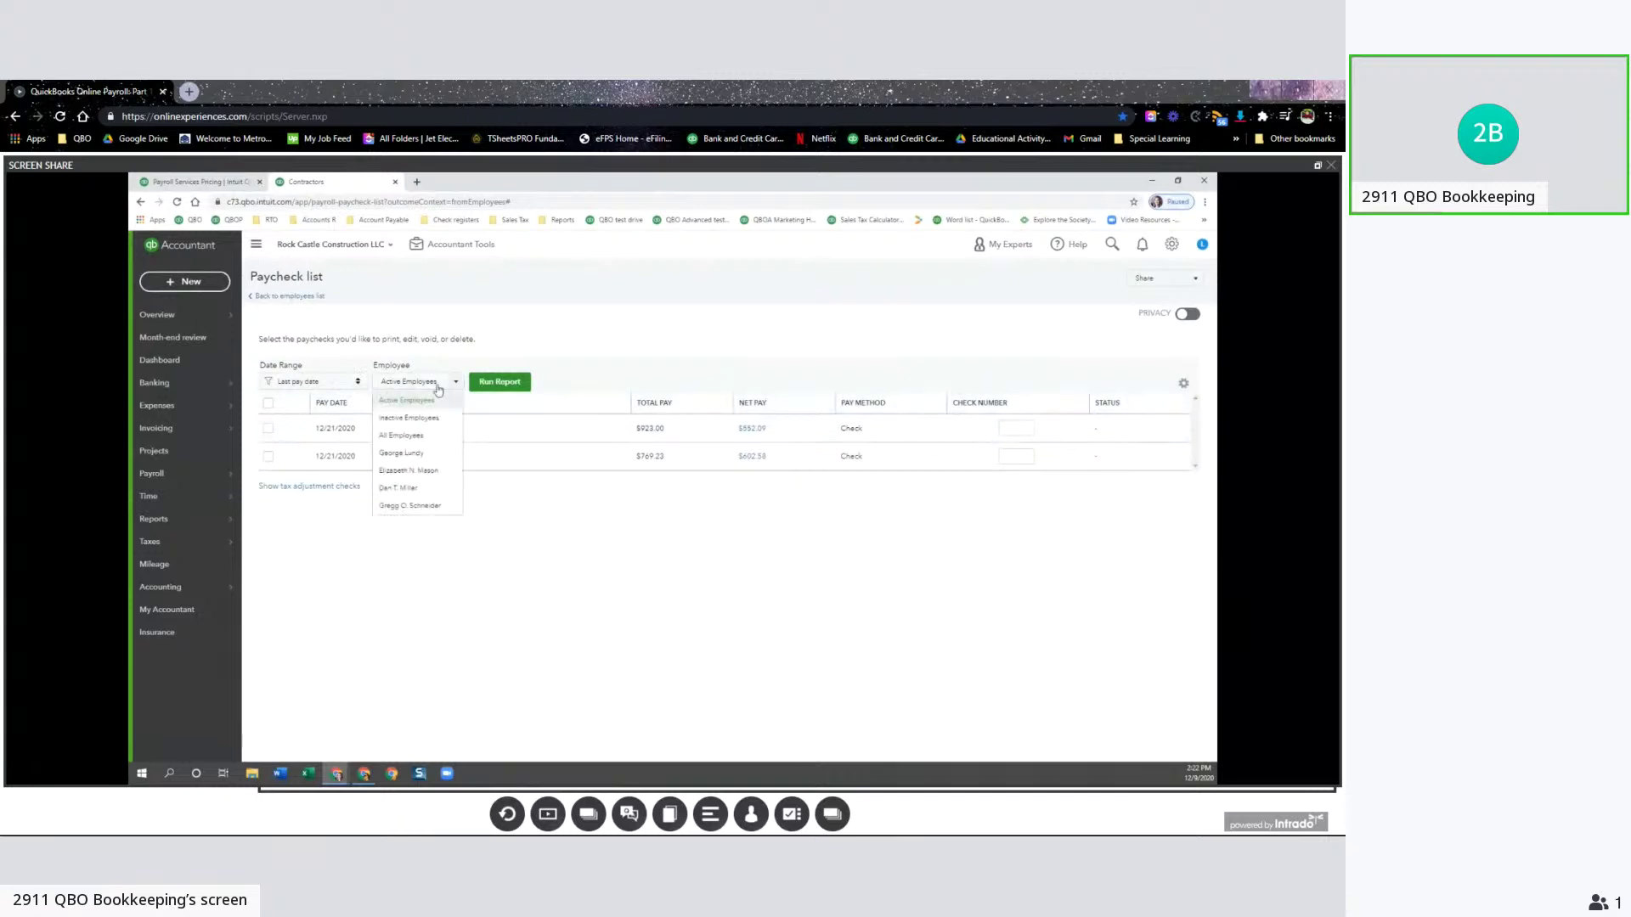
pyautogui.click(415, 471)
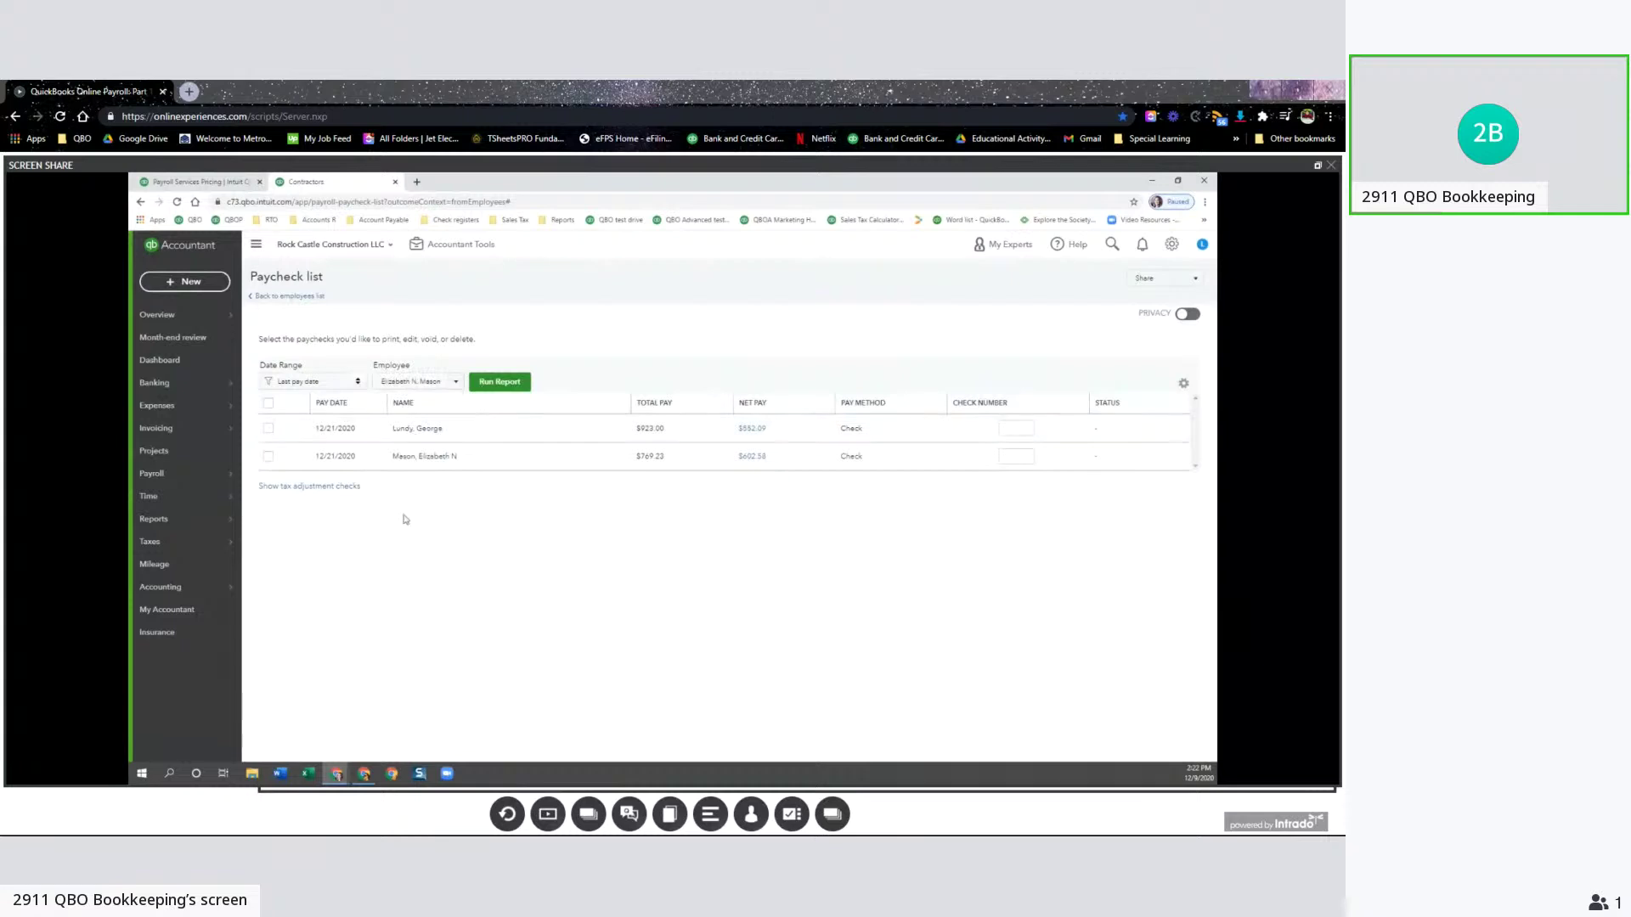
pyautogui.click(500, 381)
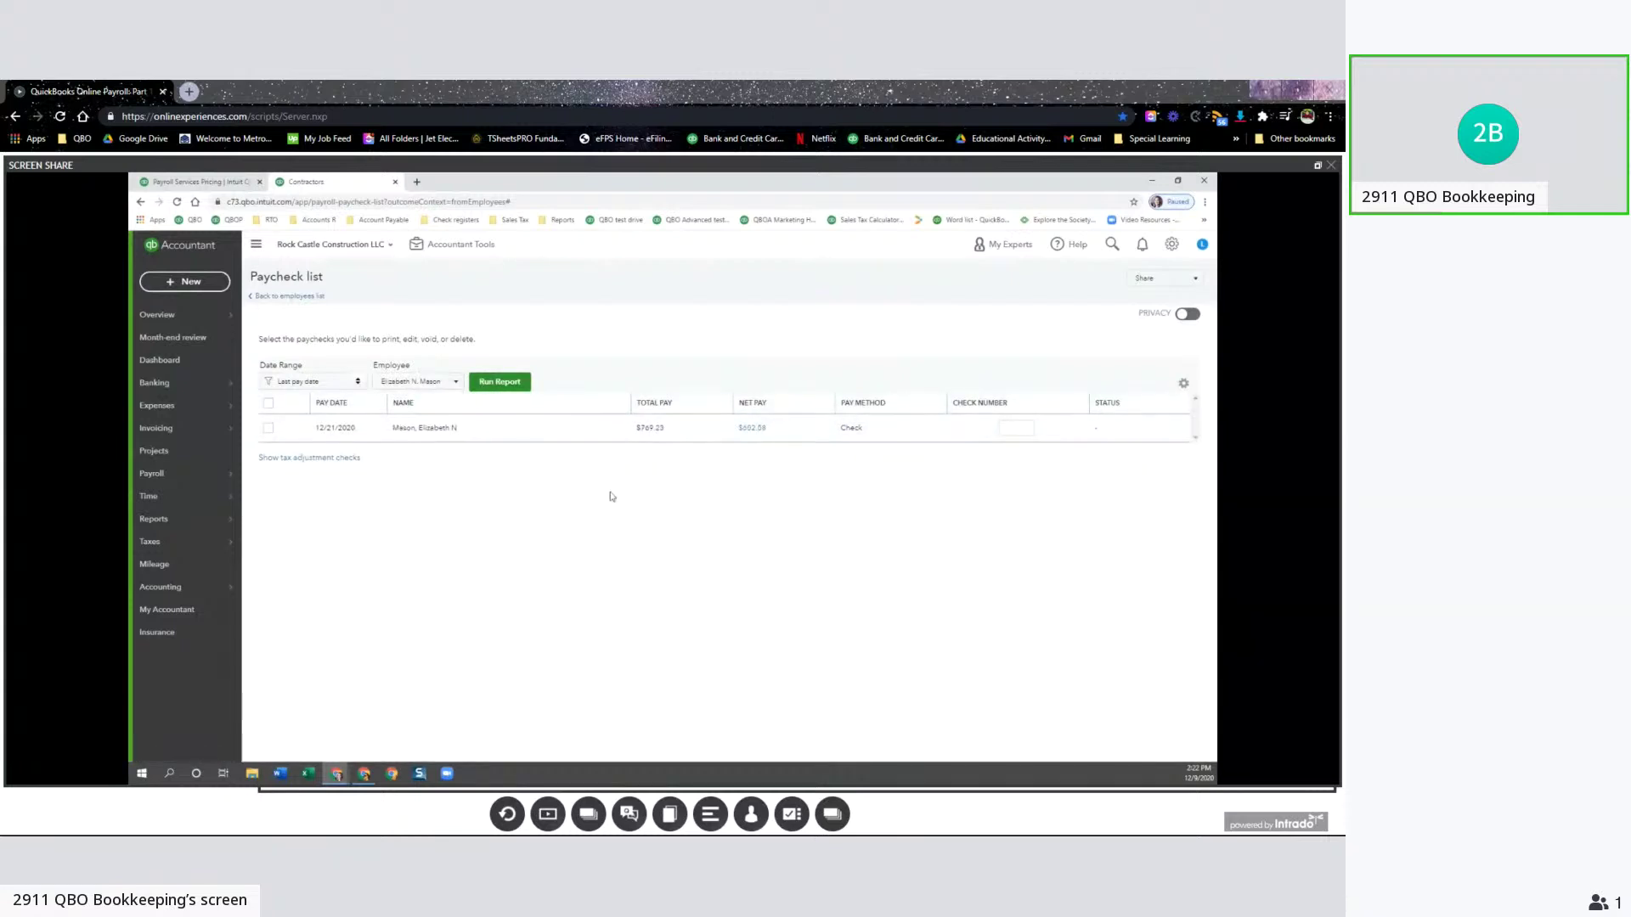
# View the details of the salaried employee's 12/21/2020 paycheck, close it and return to the employee list.
pyautogui.click(753, 430)
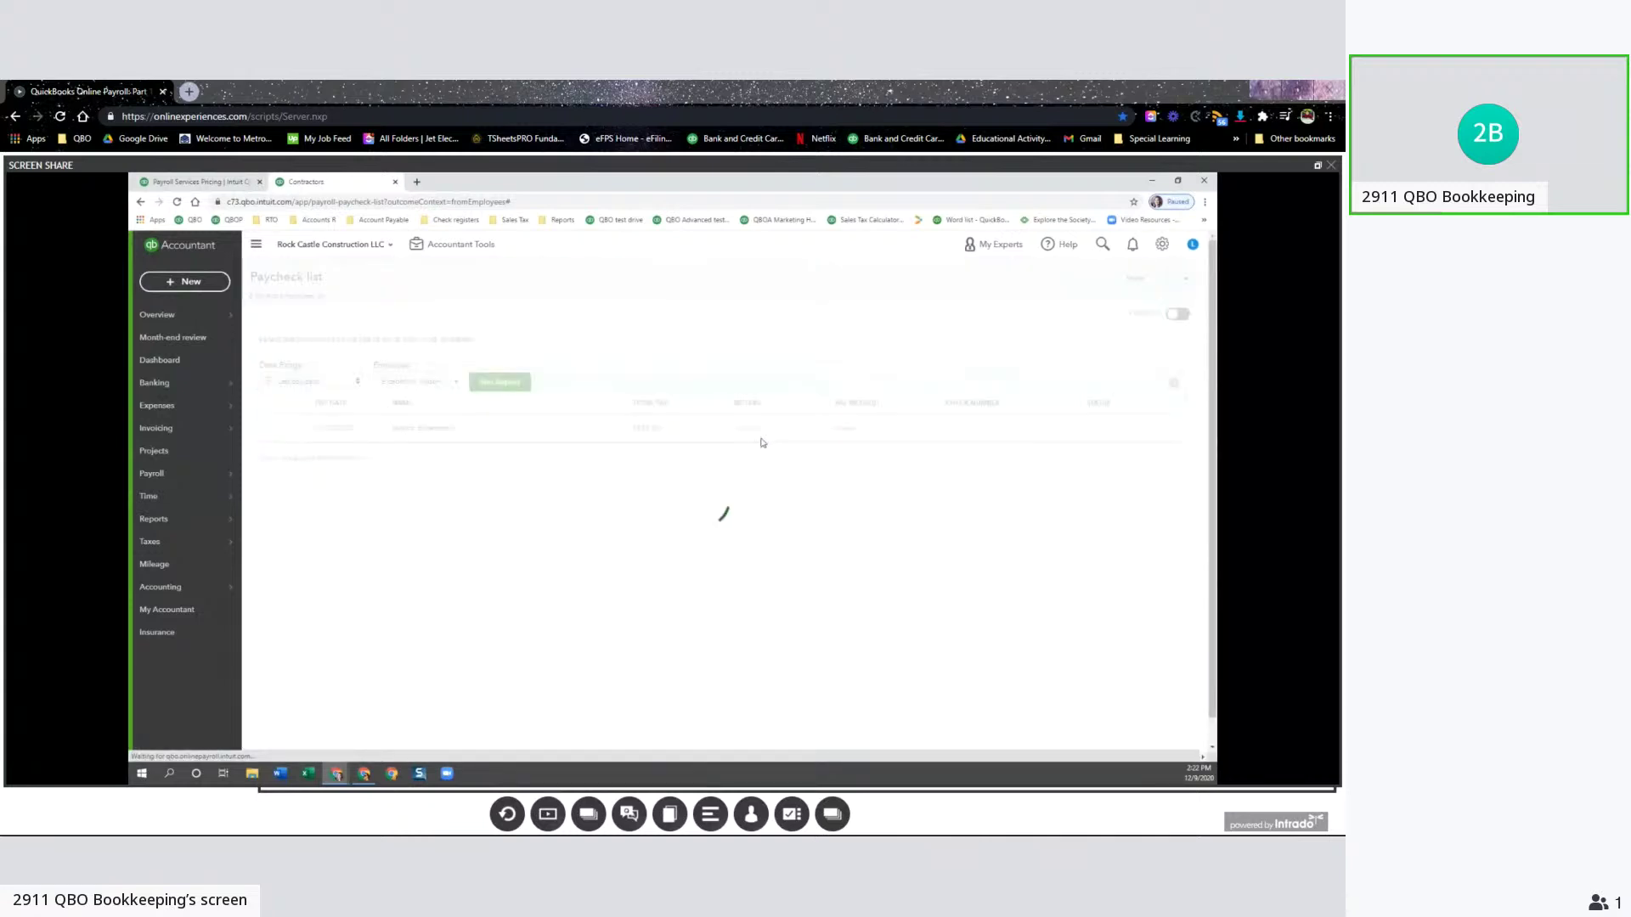
pyautogui.scroll(-3, 613, 429)
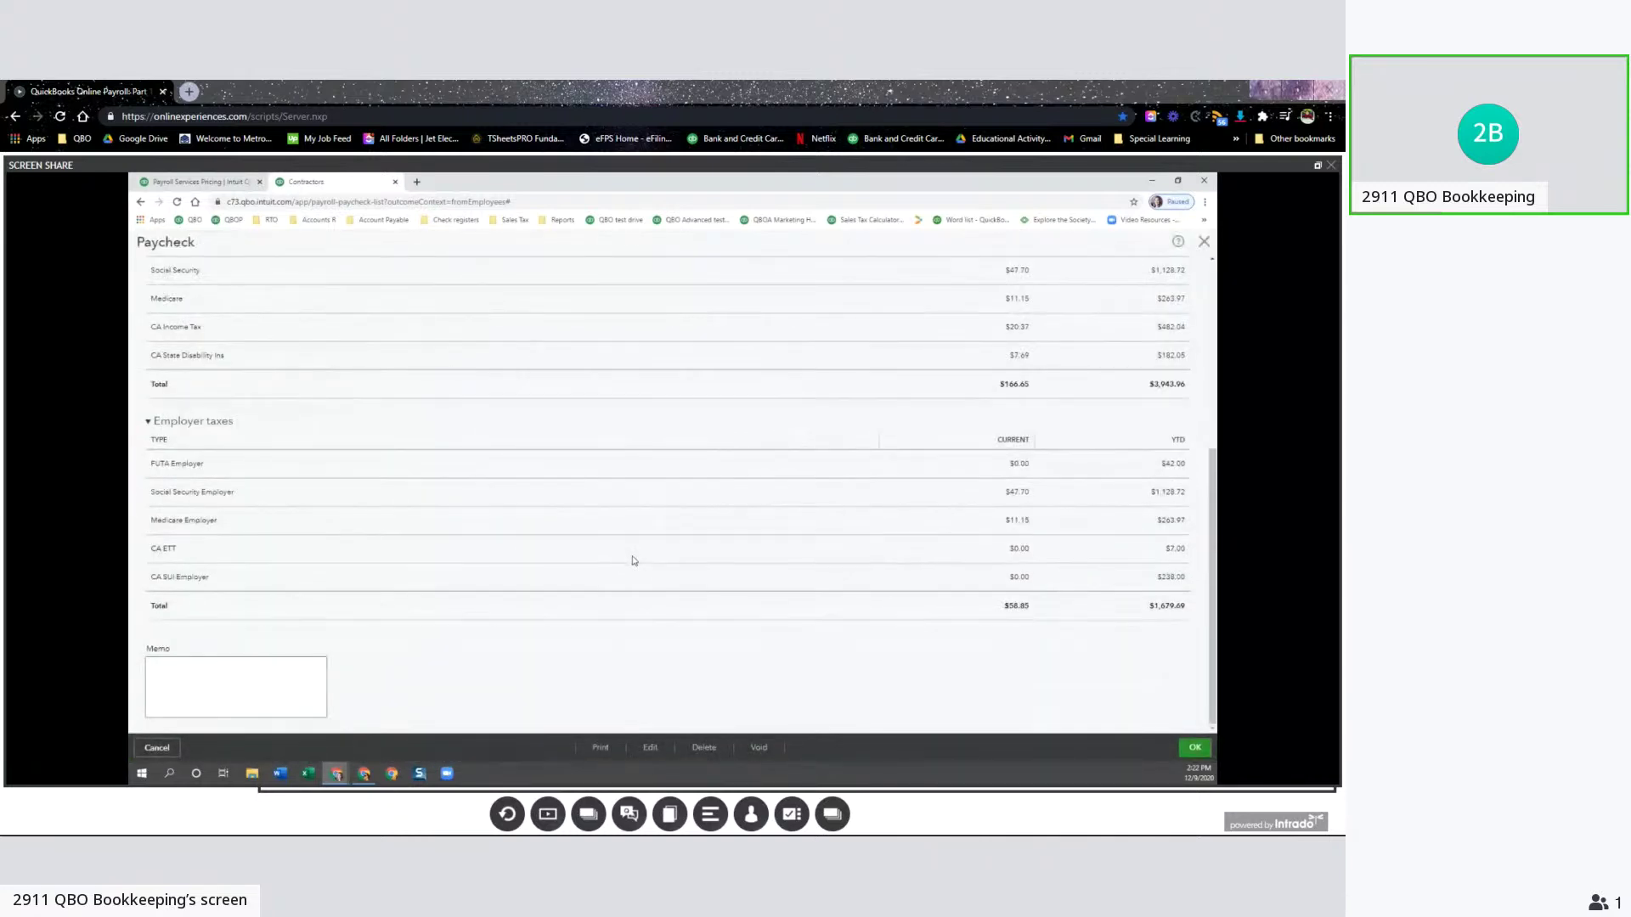
pyautogui.scroll(3, 630, 556)
pyautogui.click(1203, 244)
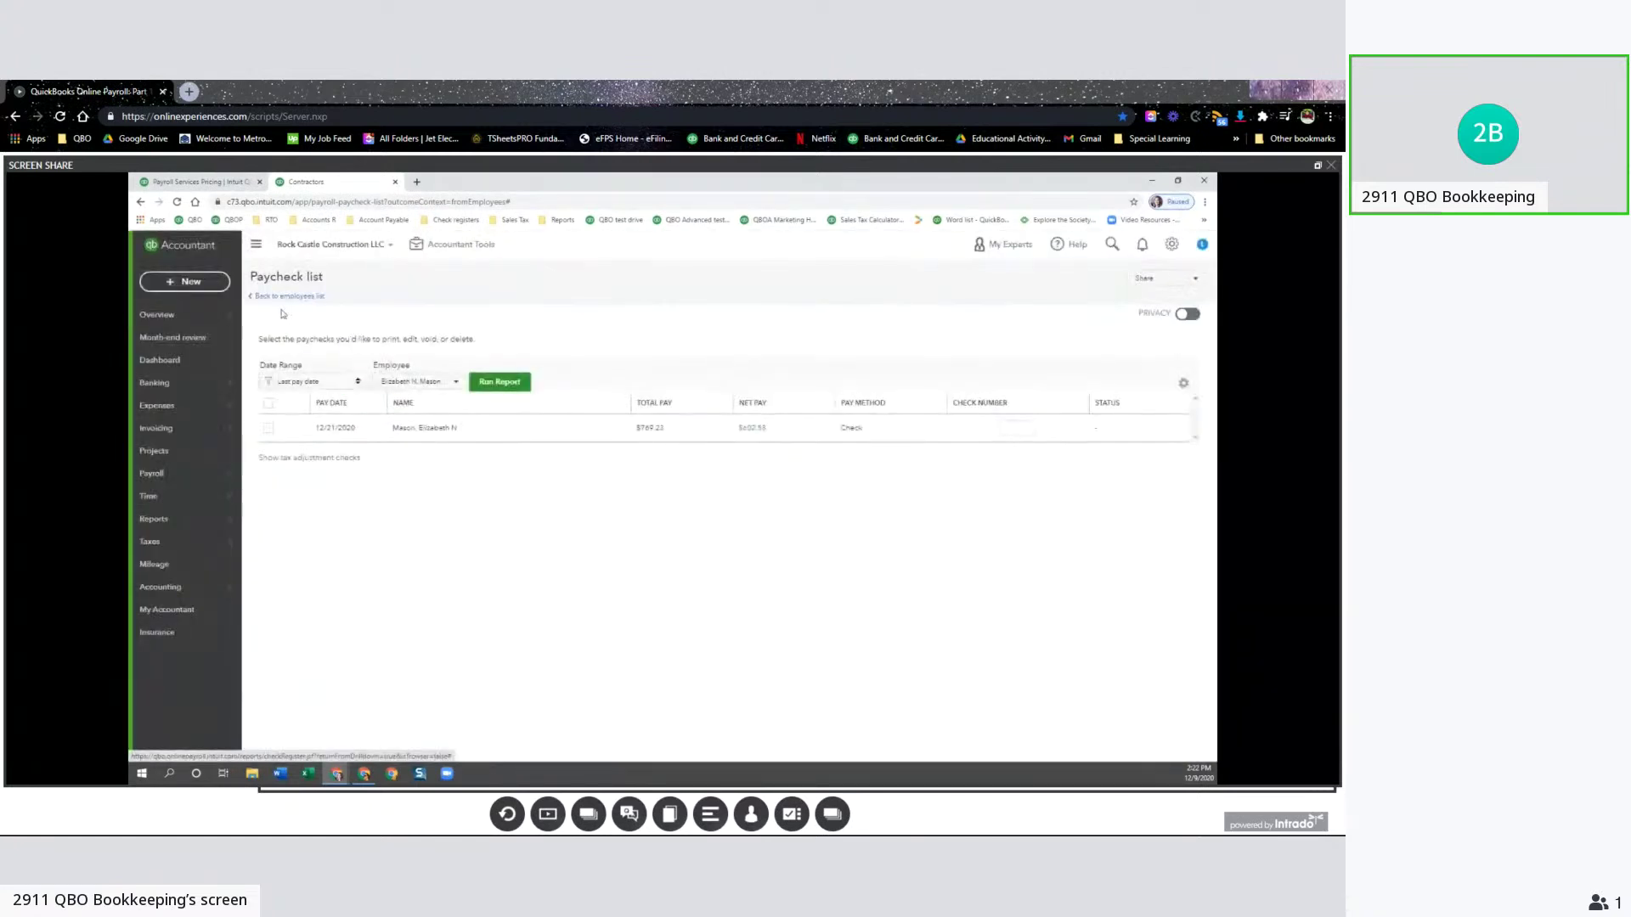
pyautogui.click(284, 314)
pyautogui.moveTo(236, 481)
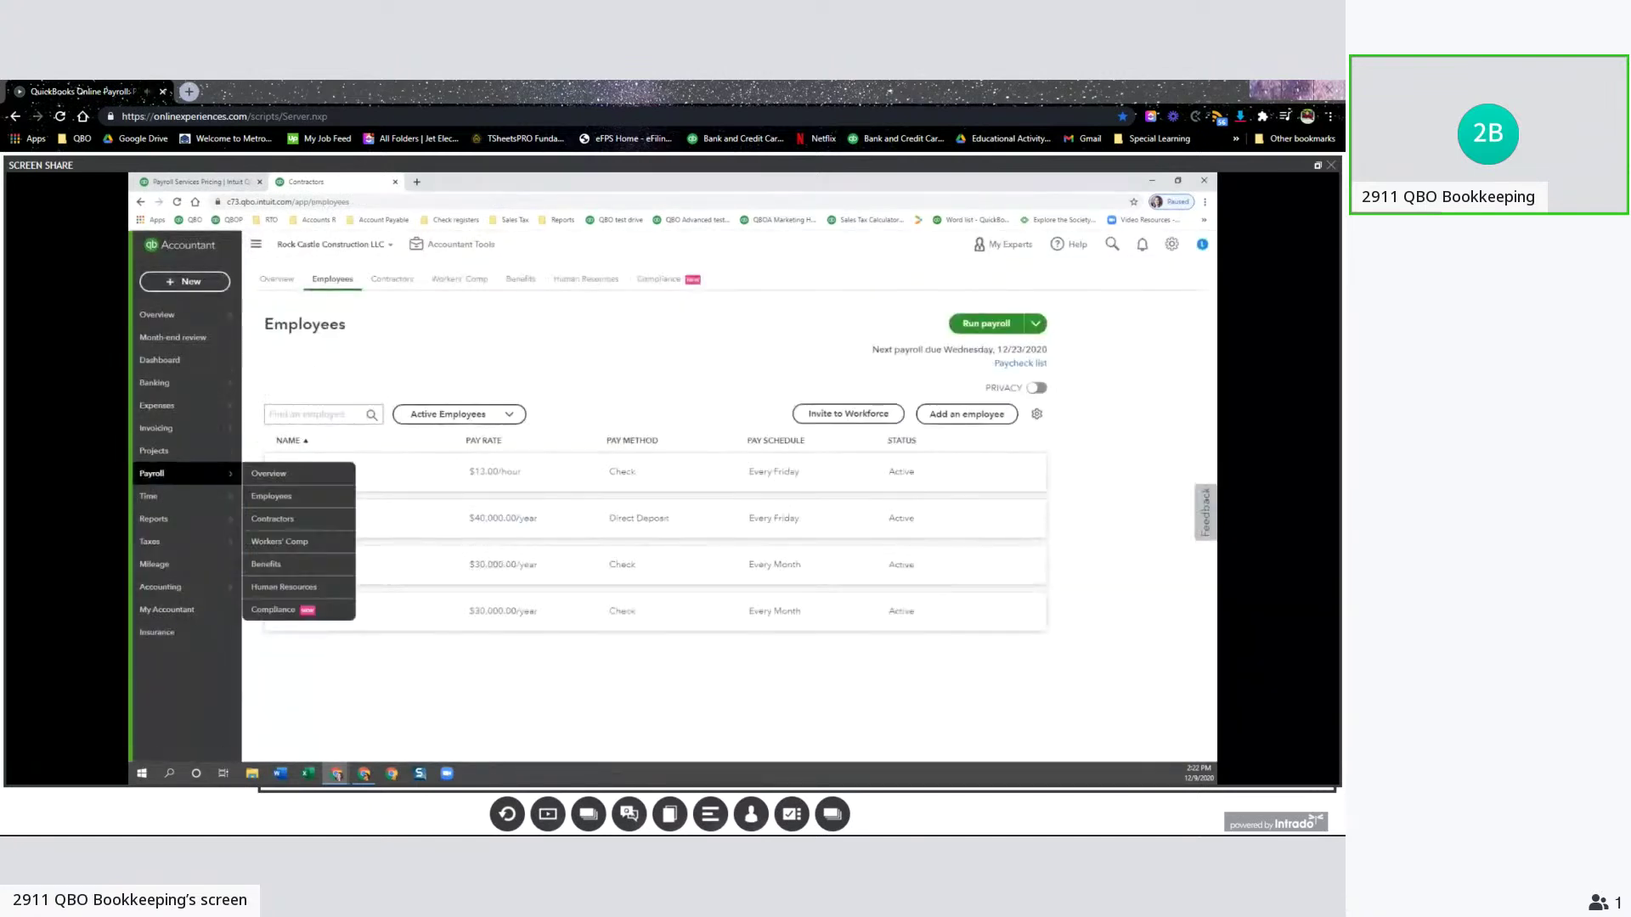